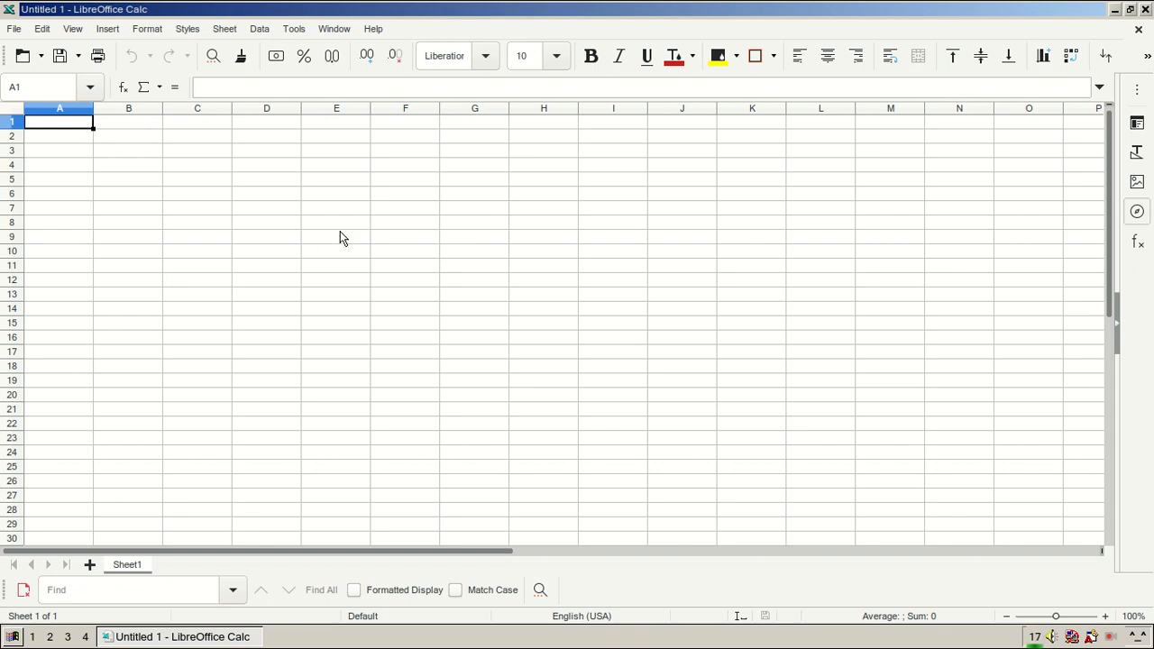
- Enter the text "Microsoft Excel" in cell A1
click(50, 143)
click(55, 124)
text(Mic)
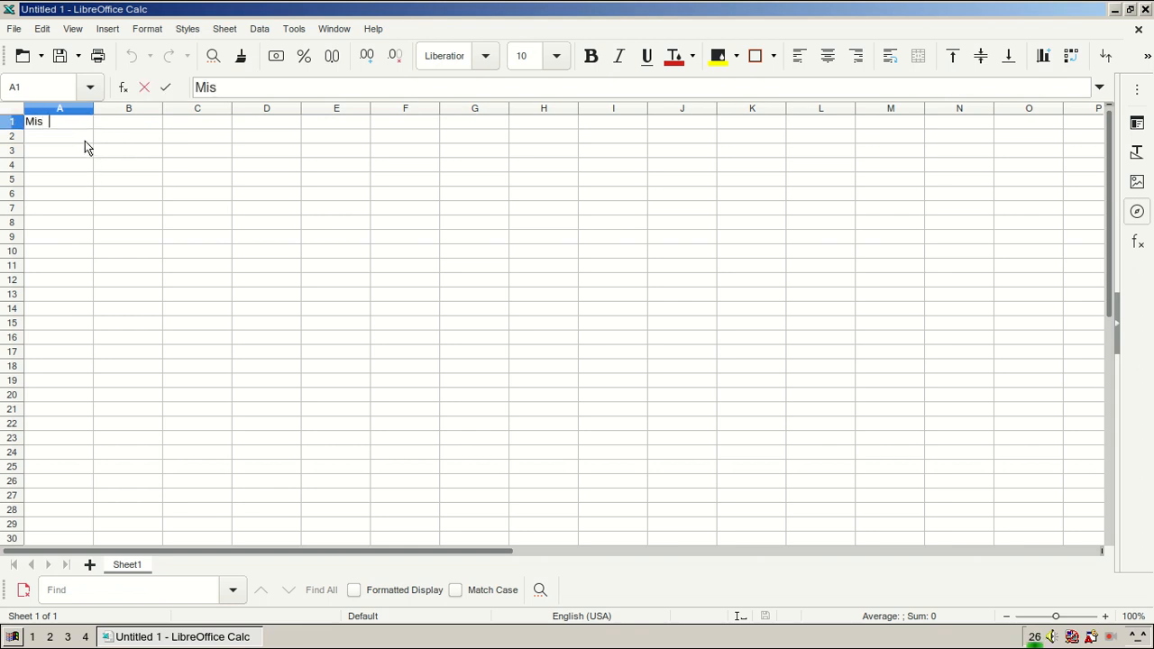
text(rosof ty)
key(BackSpace)
key(BackSpace)
key(BackSpace)
text(t )
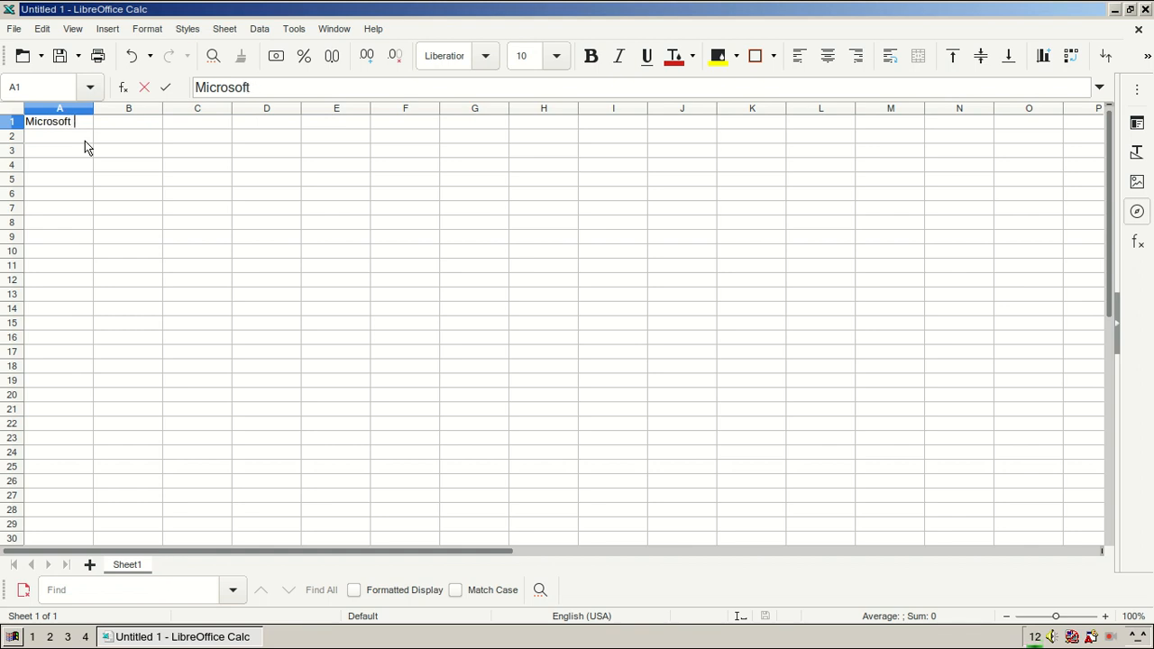
text(Excel)
drag(125, 193, 776, 440)
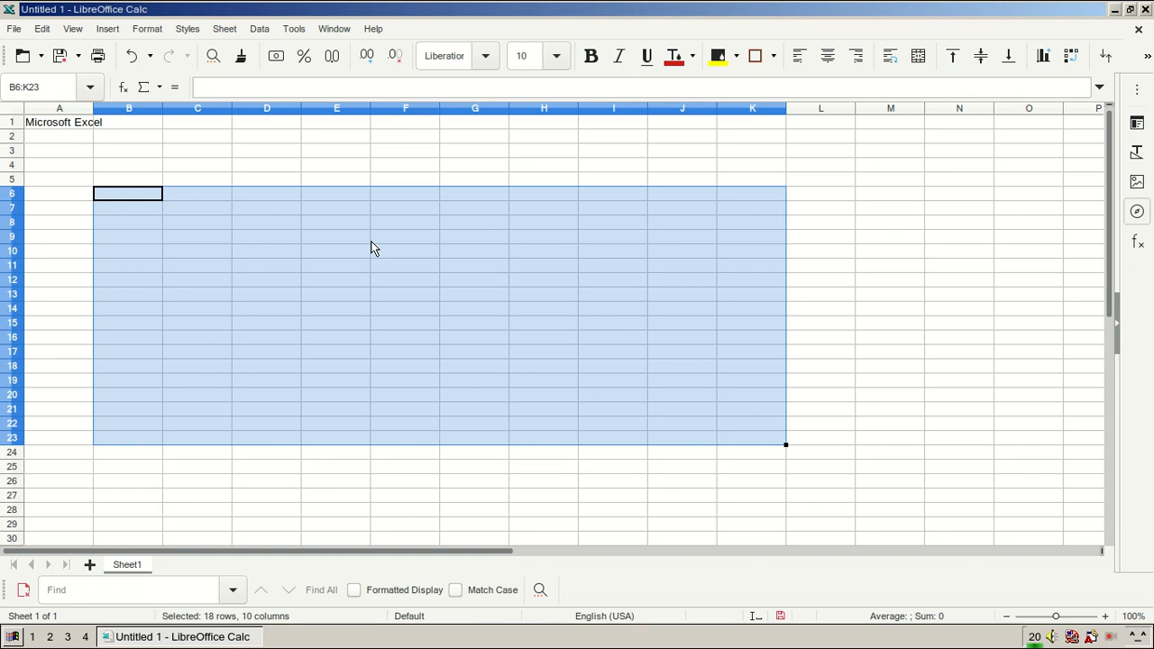
click(372, 241)
click(517, 296)
click(183, 237)
click(405, 265)
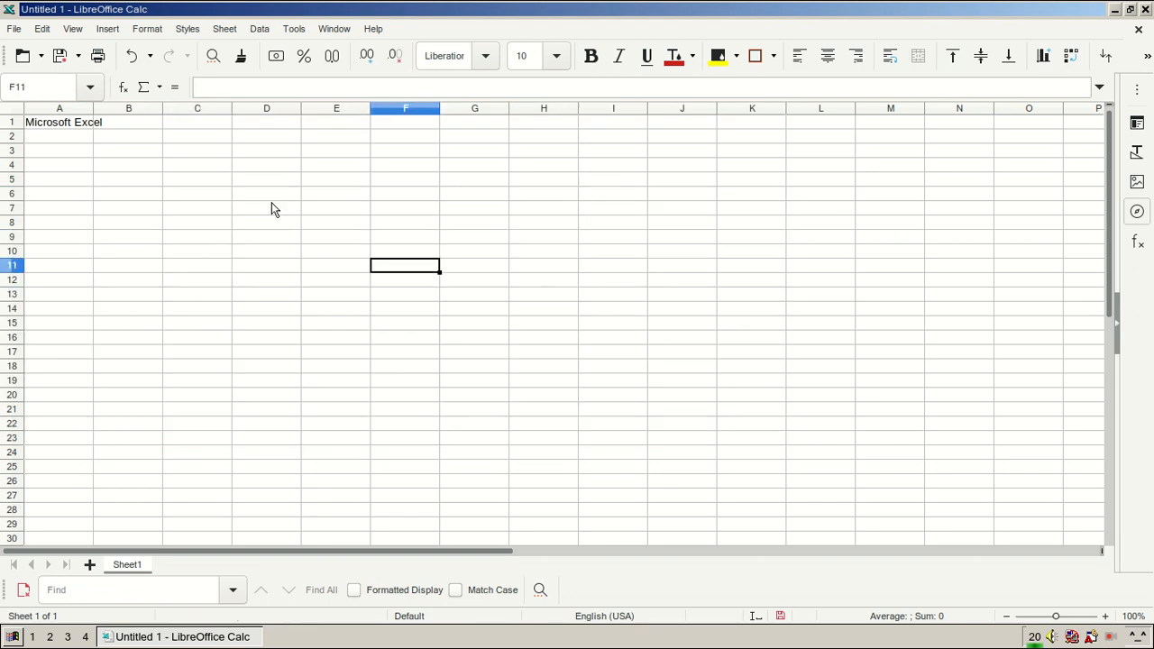
- Delete the text in cell A1
click(88, 127)
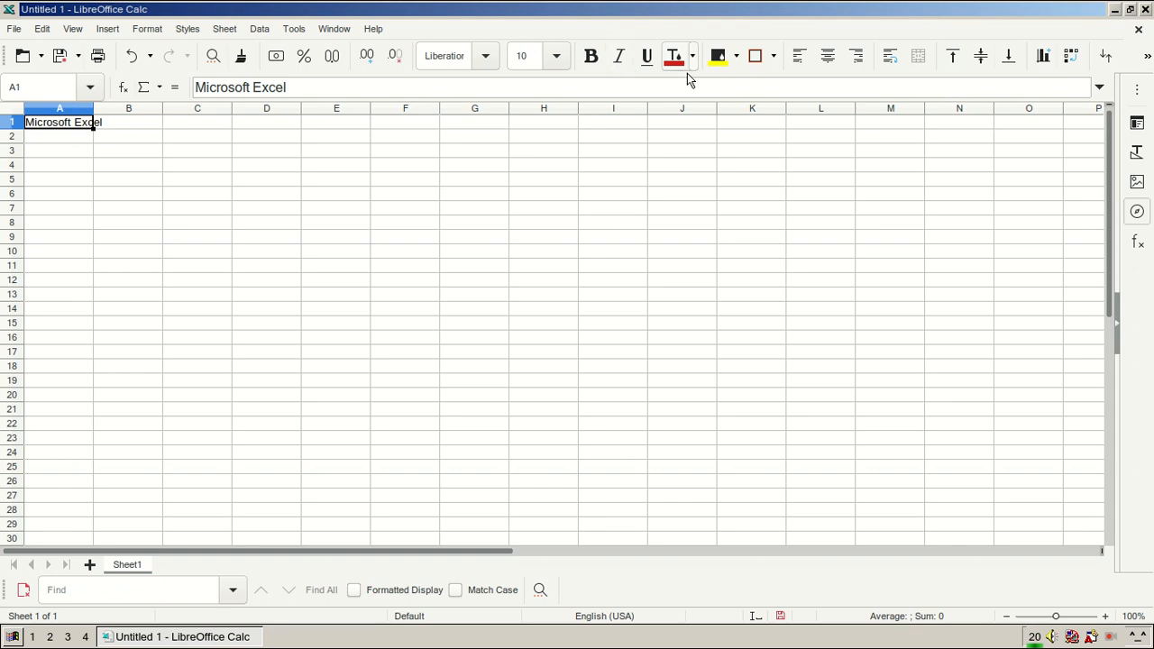
key(Delete)
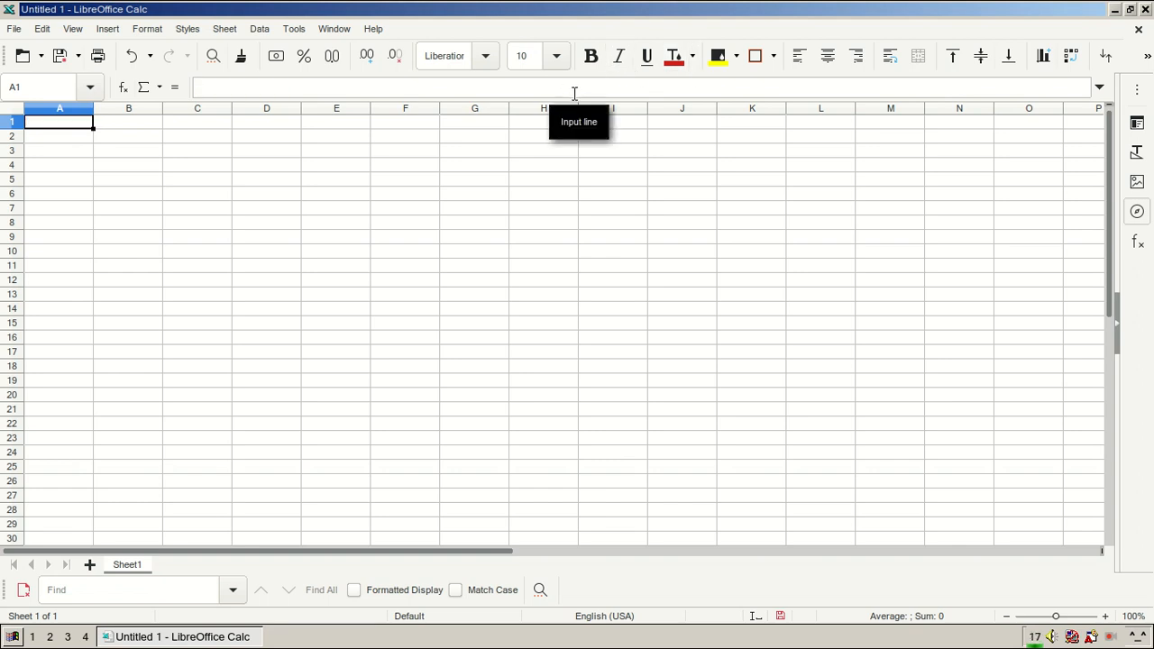
click(564, 172)
click(447, 205)
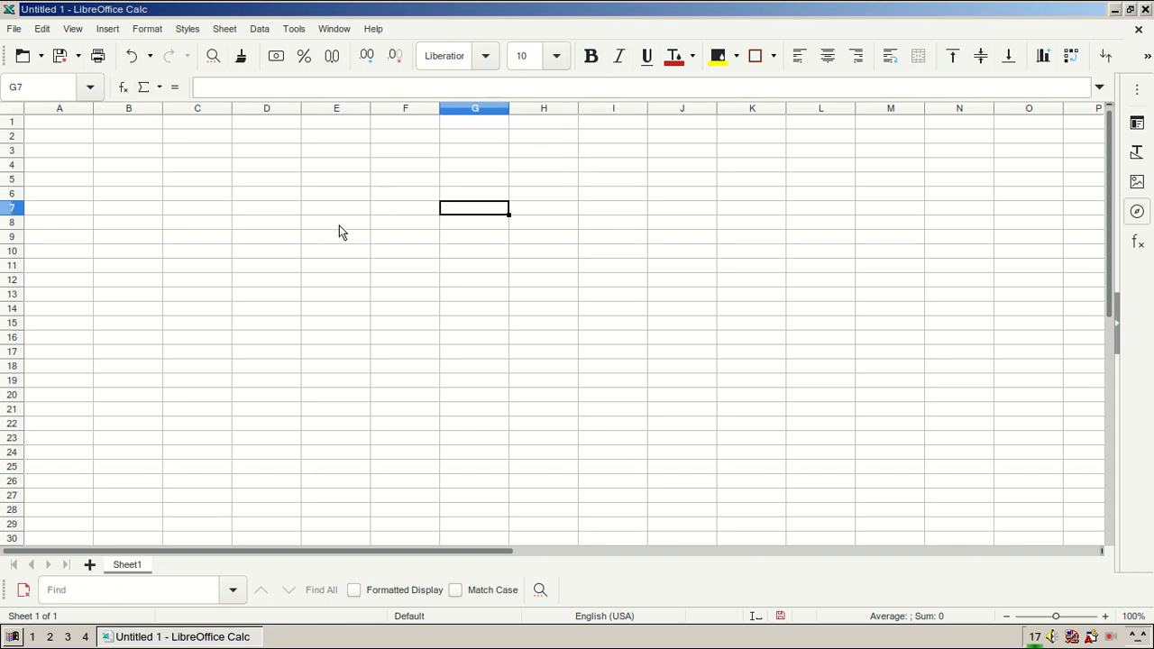
click(469, 270)
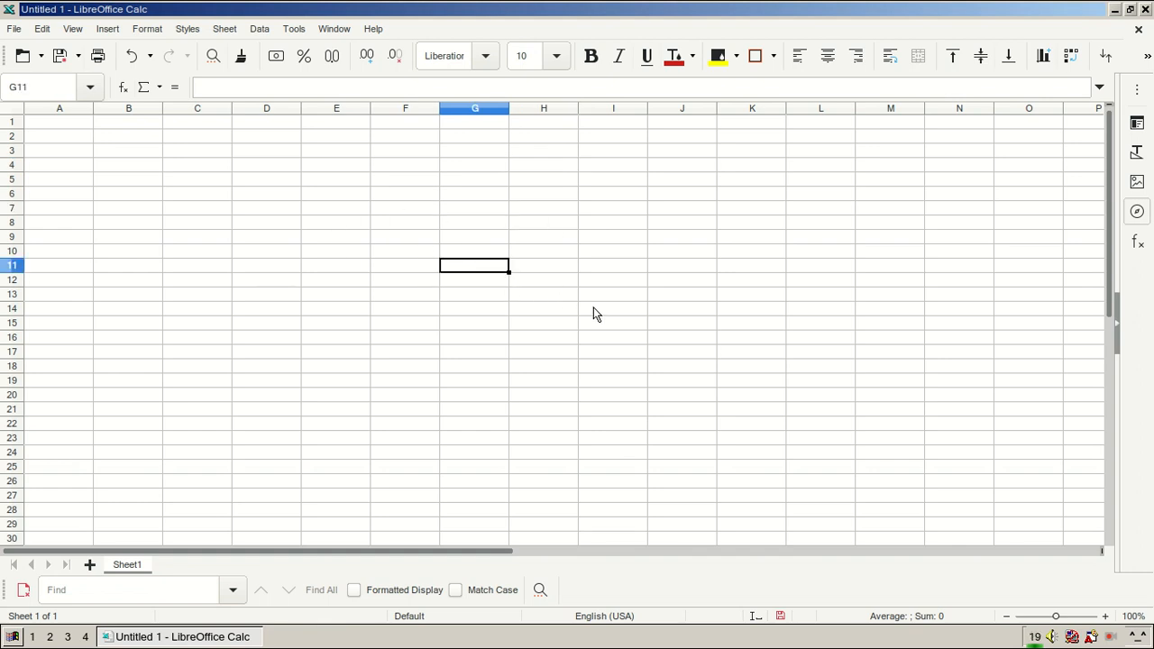
click(573, 339)
click(438, 299)
click(341, 249)
click(295, 236)
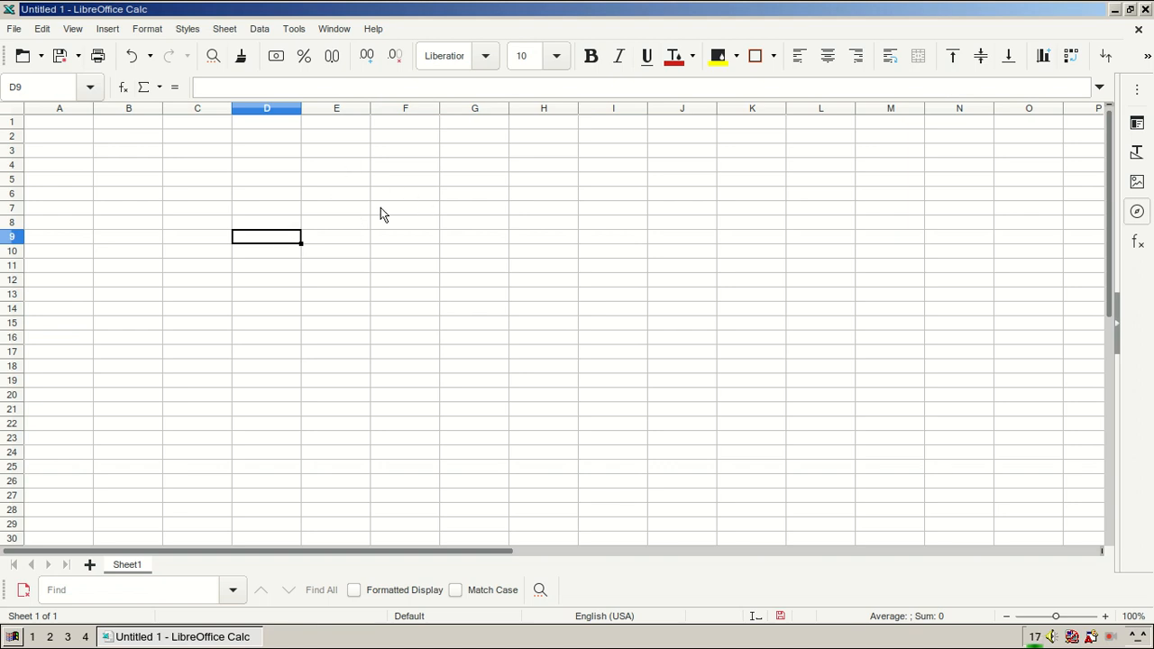
click(293, 199)
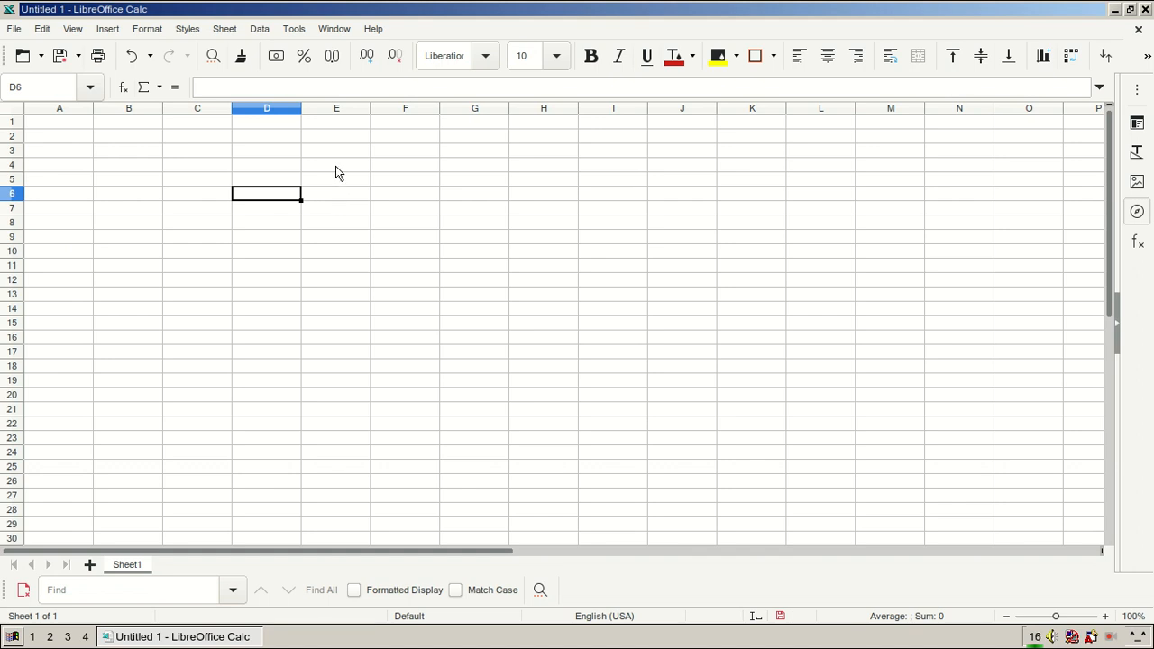
click(226, 153)
- Enter the header "Data" in A1 and the values 30, 40, 50 and 55 below it in A2 to A5
click(85, 126)
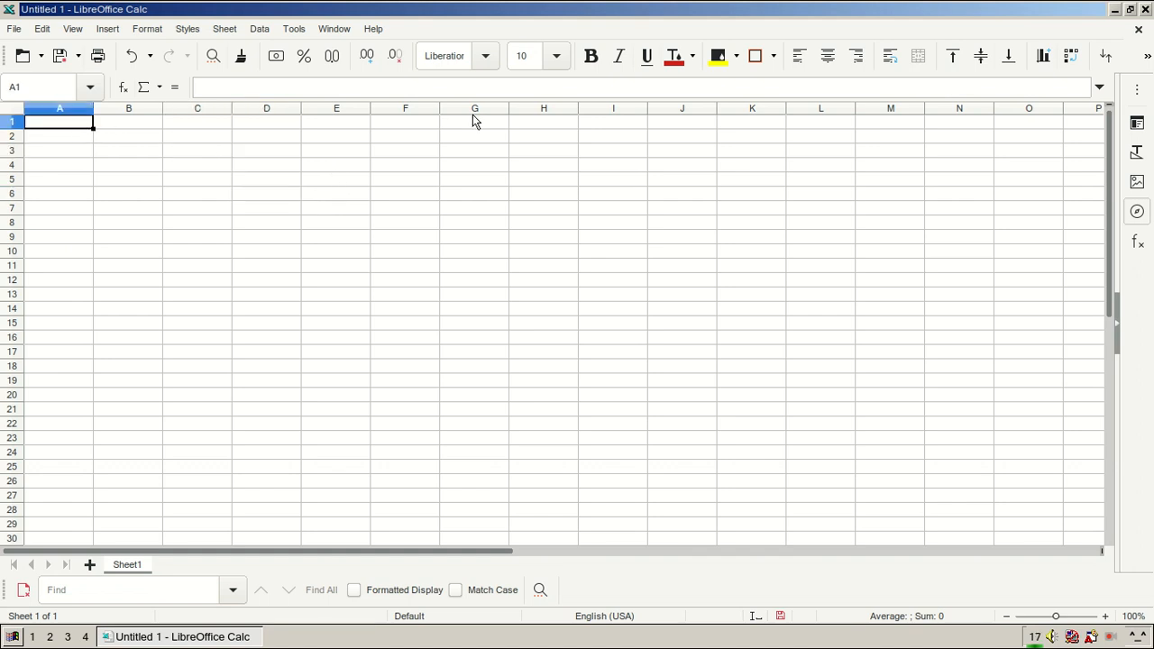
text(Data)
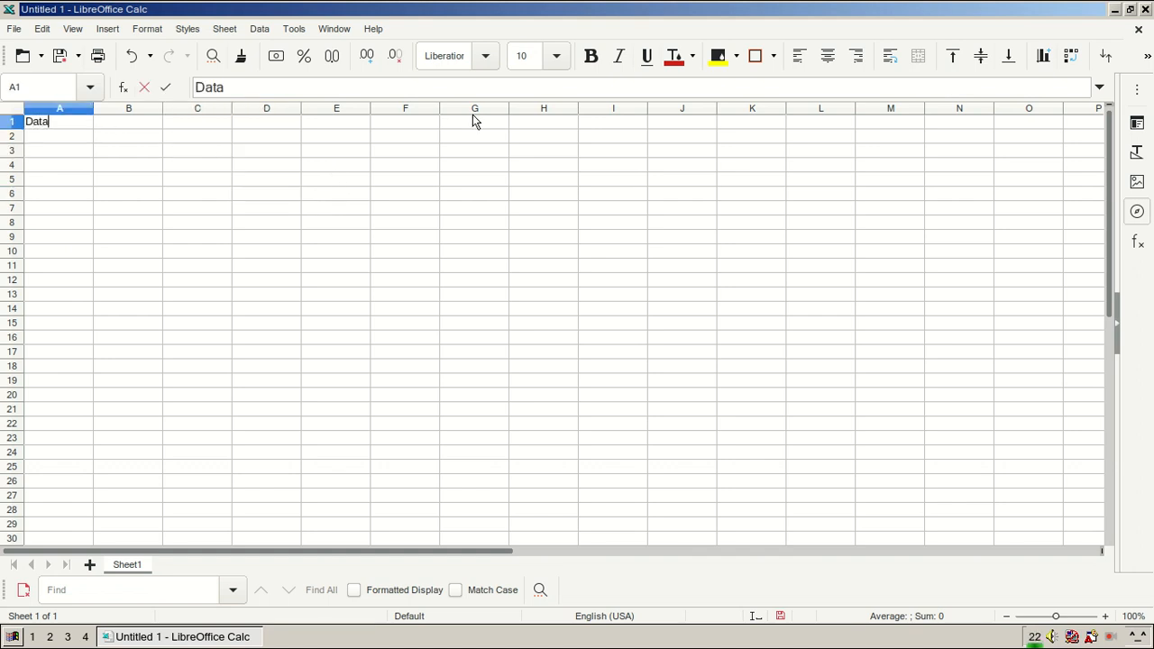
key(Return)
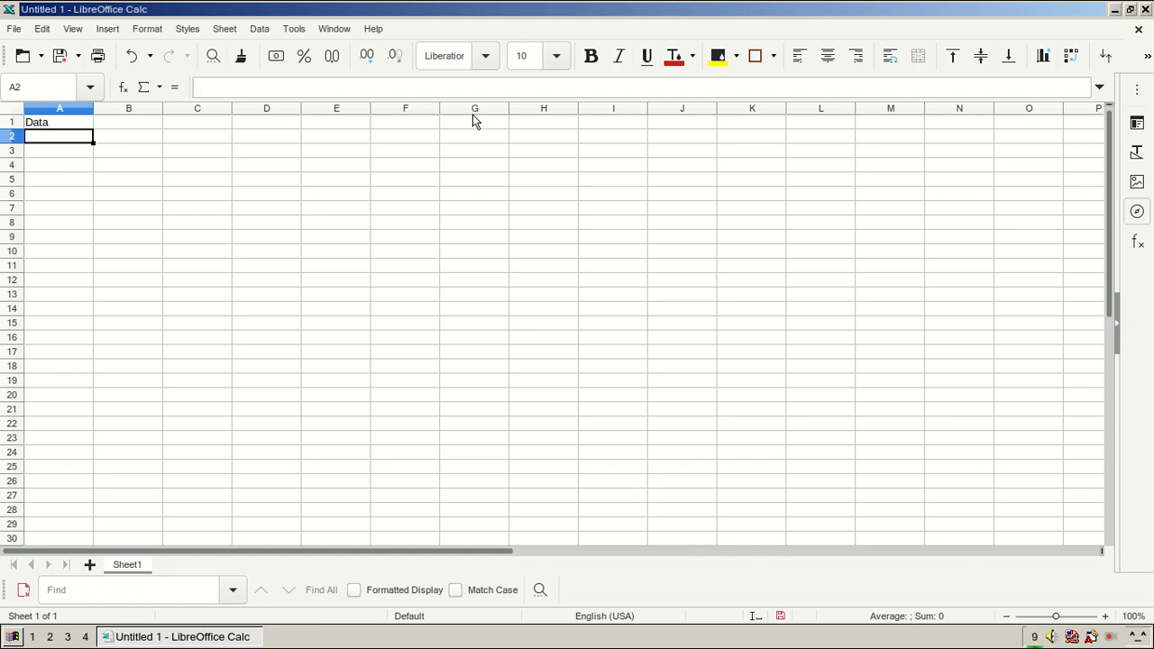
text(30)
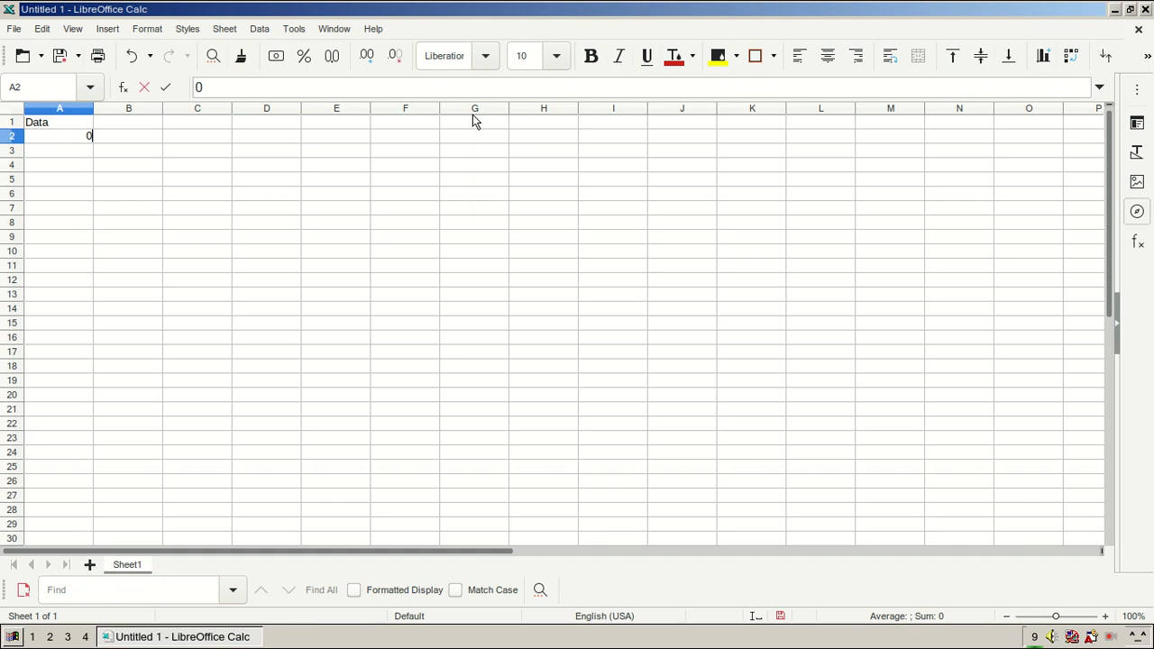
key(Return)
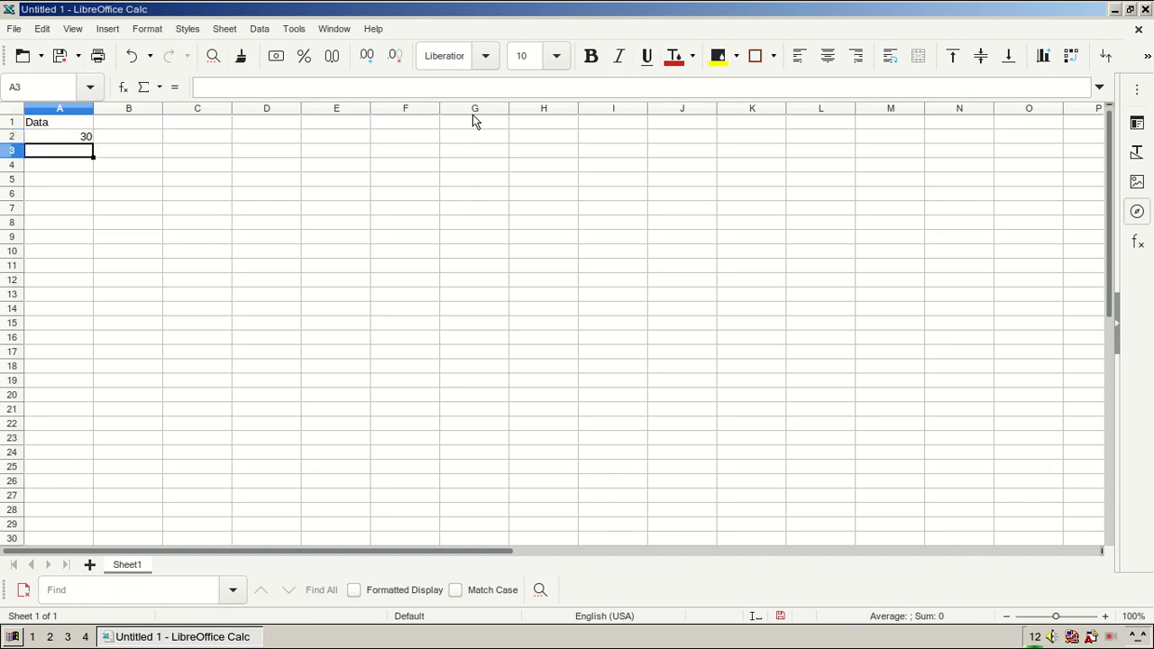
text(40)
key(Return)
text(50)
key(Return)
text(55)
key(Return)
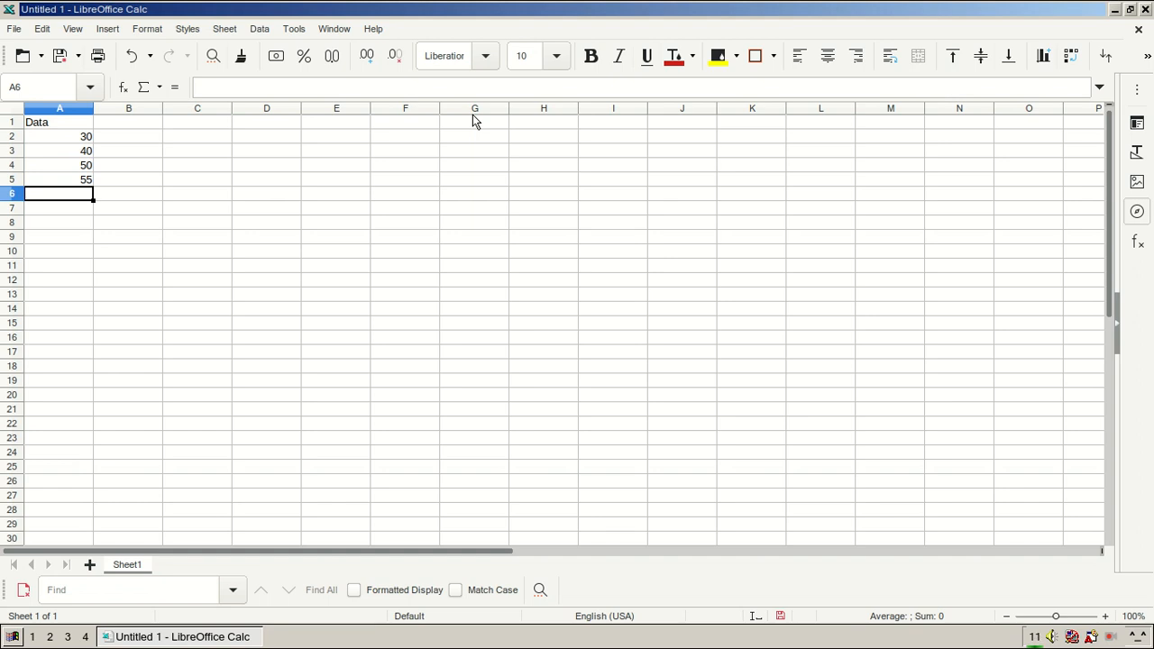
- Continue the Data column with the values 35, 20, 40, 70 and 80 in cells A6 to A10
text(35)
key(Return)
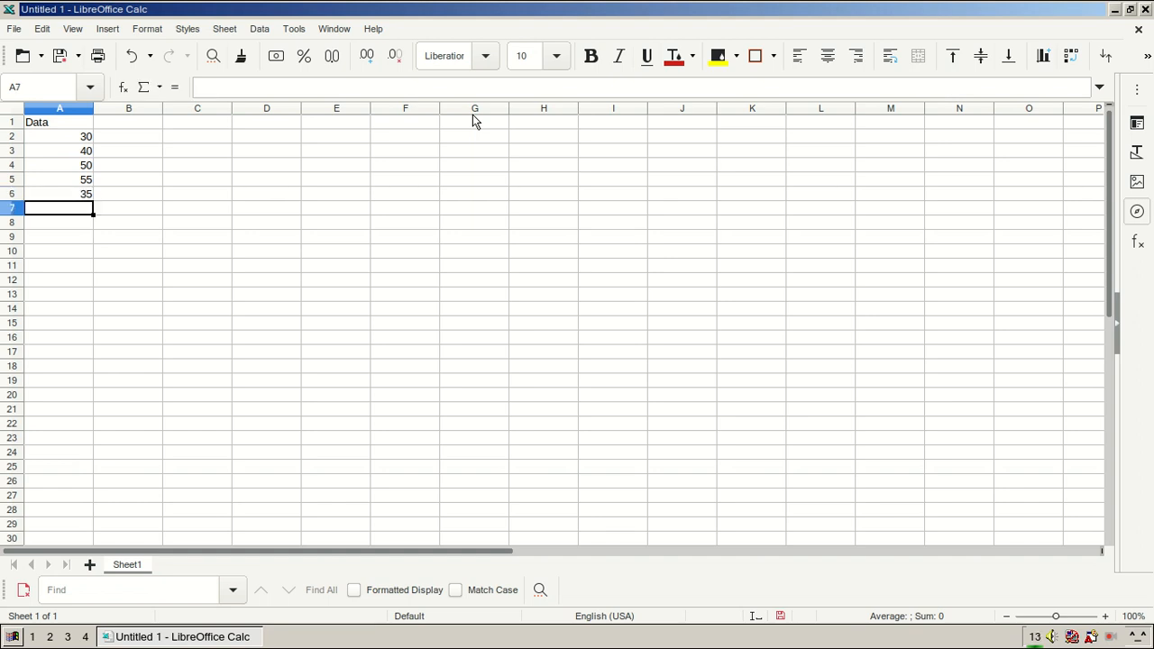
text(20)
key(Return)
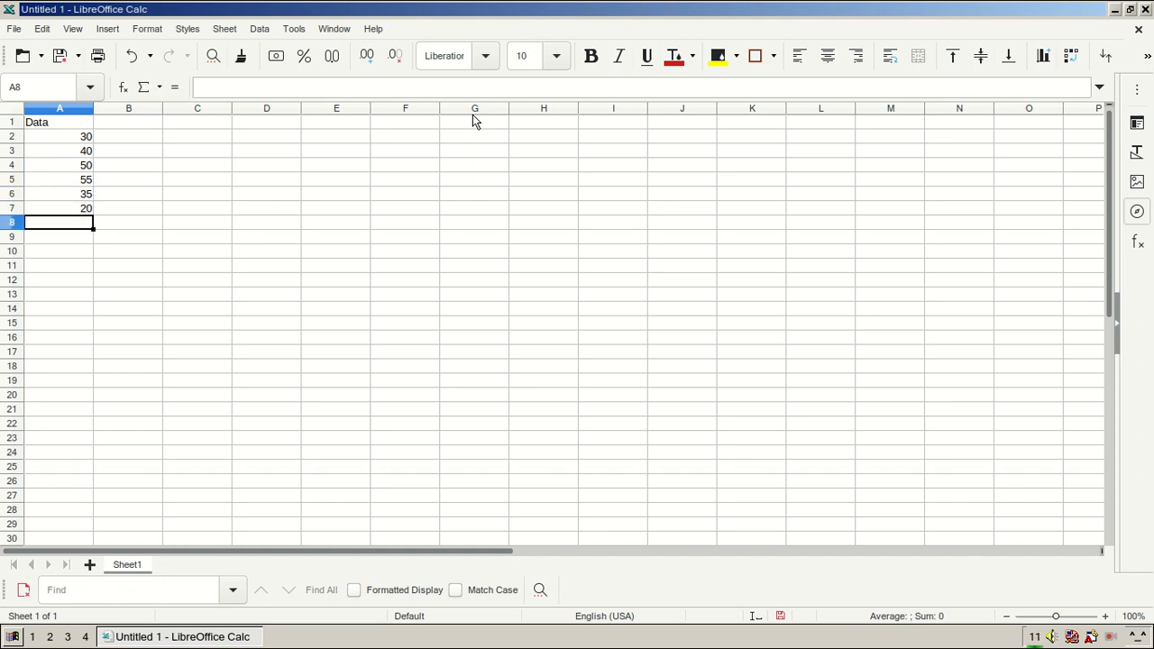
text(40)
key(Return)
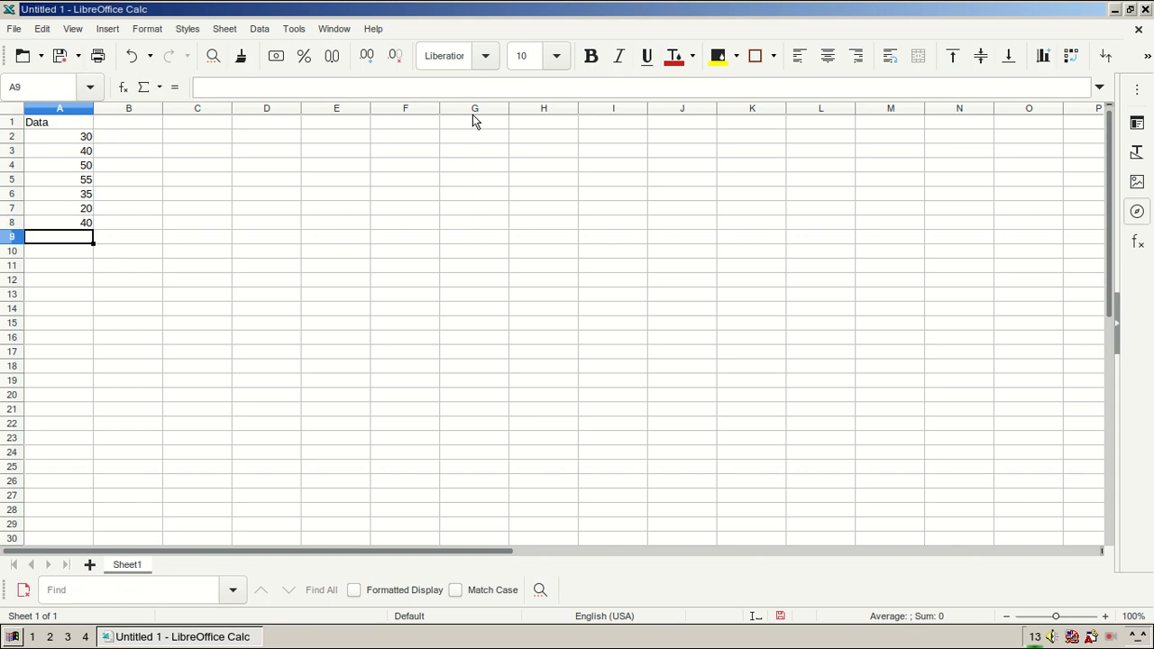
text(70)
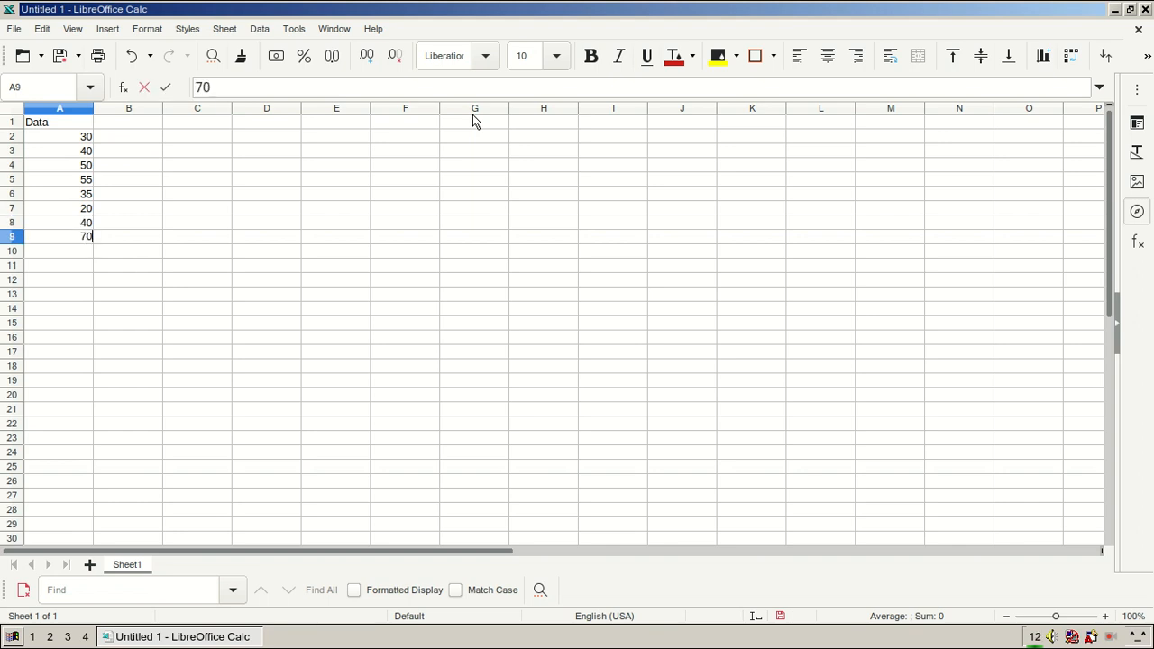
key(Return)
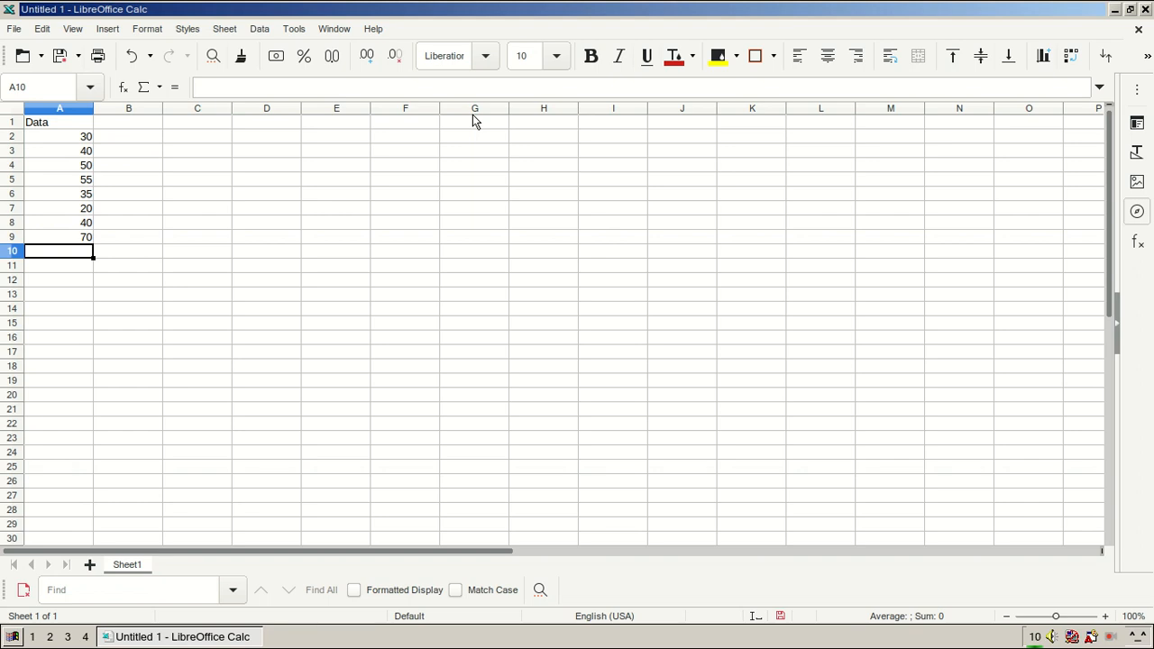
text(80)
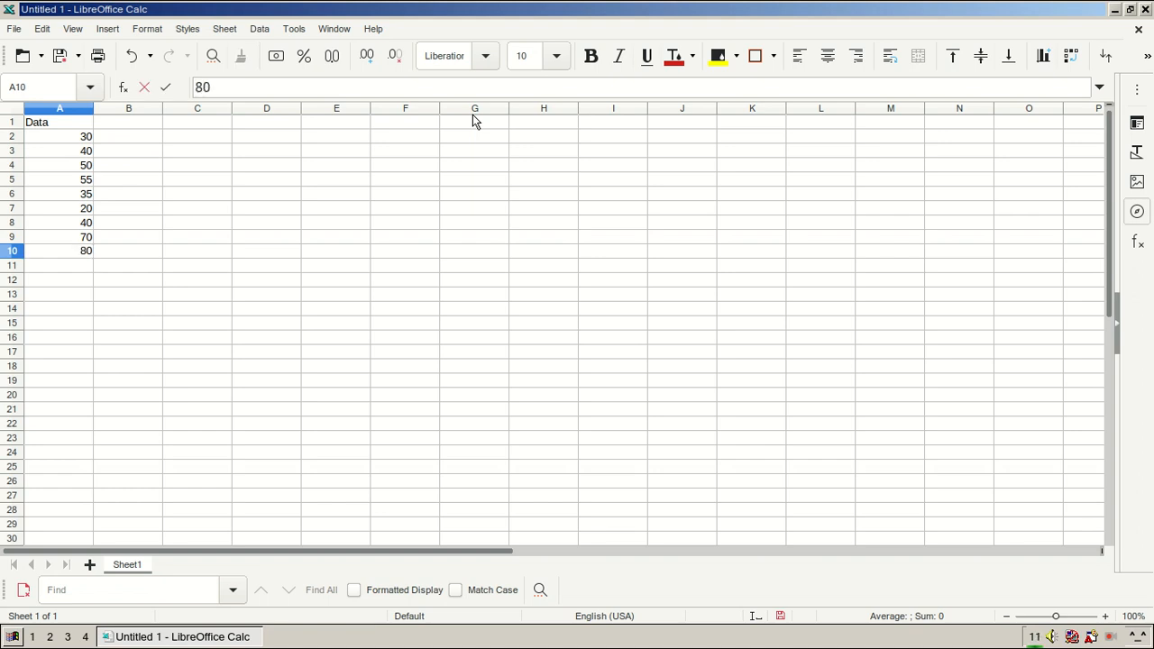
key(Return)
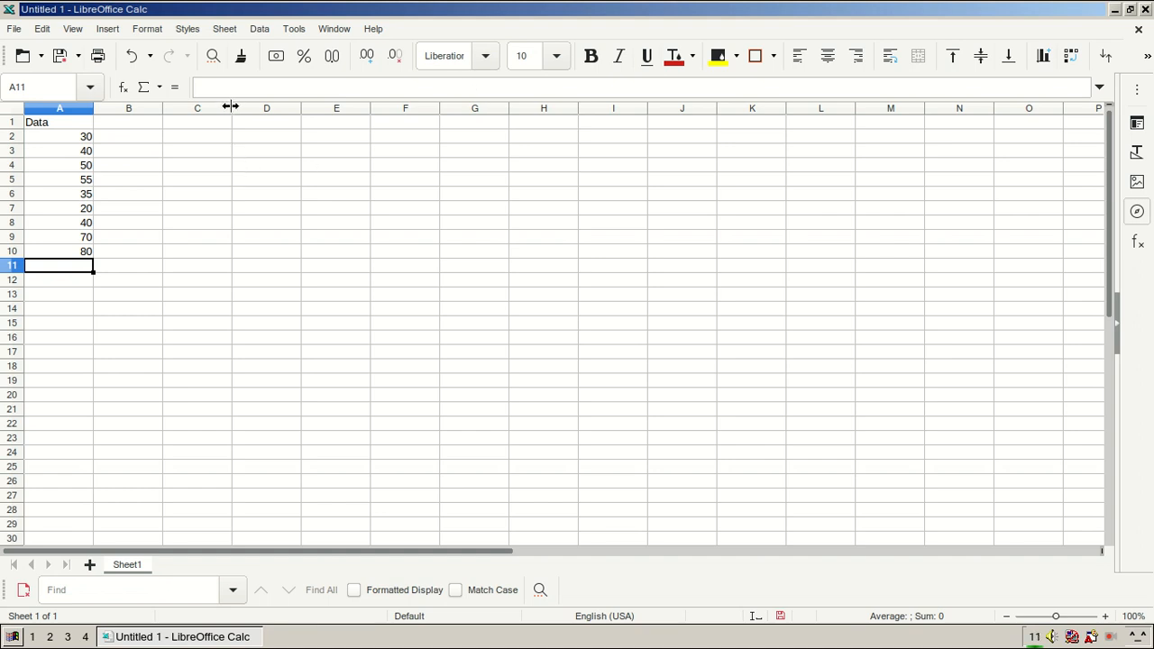
- Widen column C to about twice its width and enter the labels Median, Modus and Mean in cells C2 to C4
drag(231, 106, 294, 110)
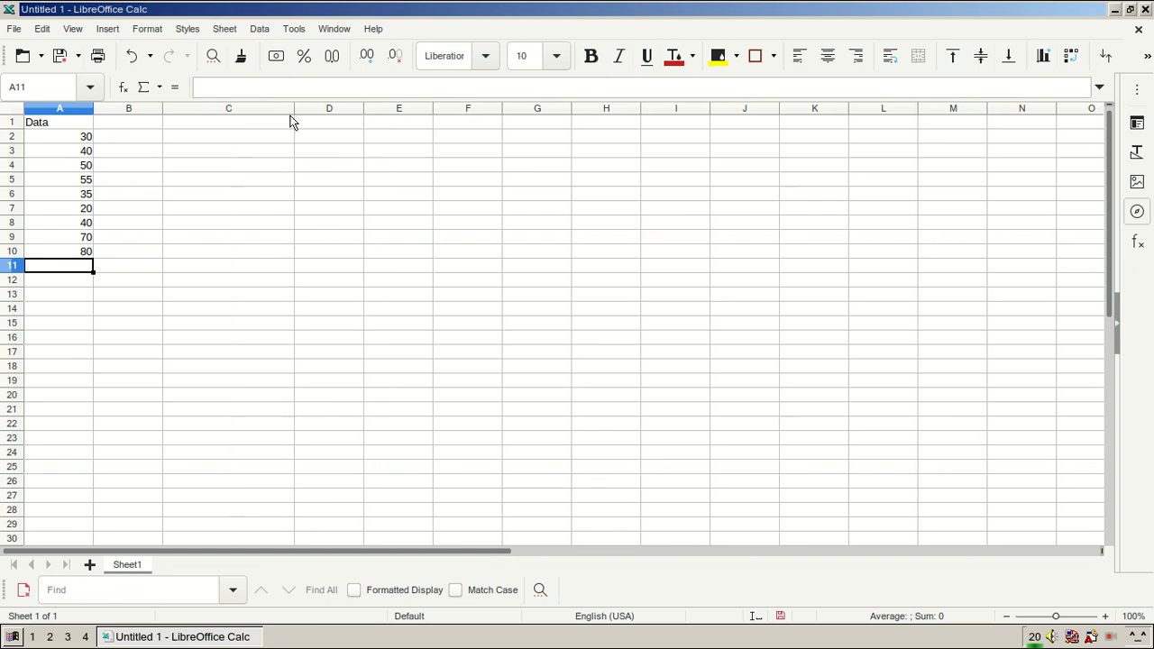
click(219, 137)
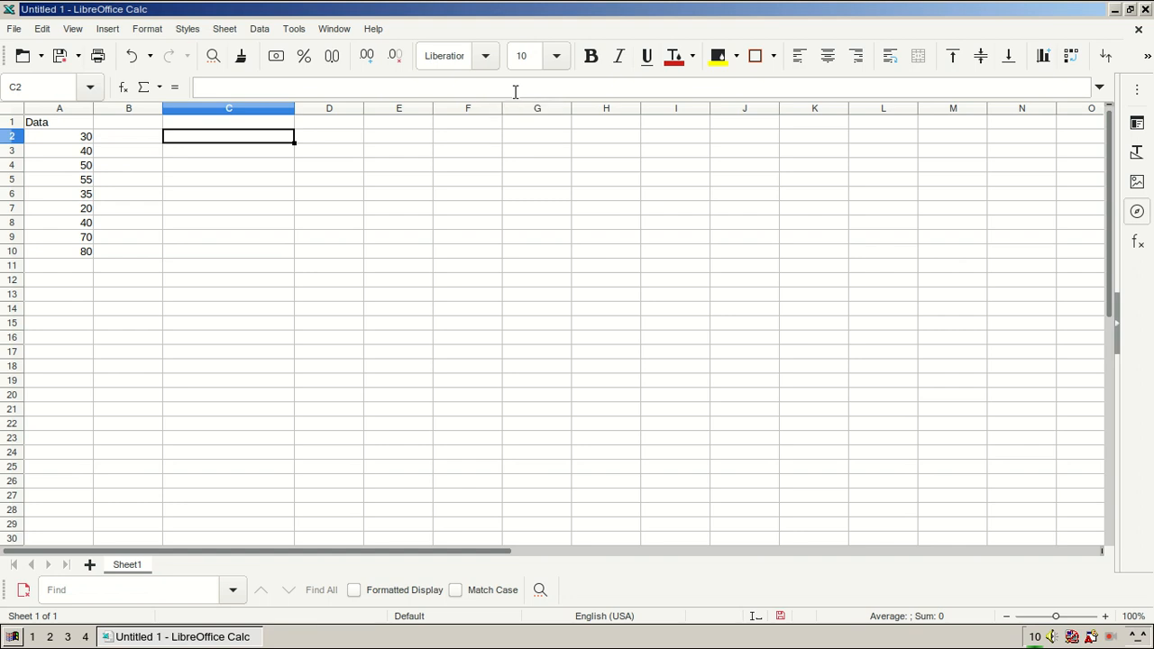
text(Medi)
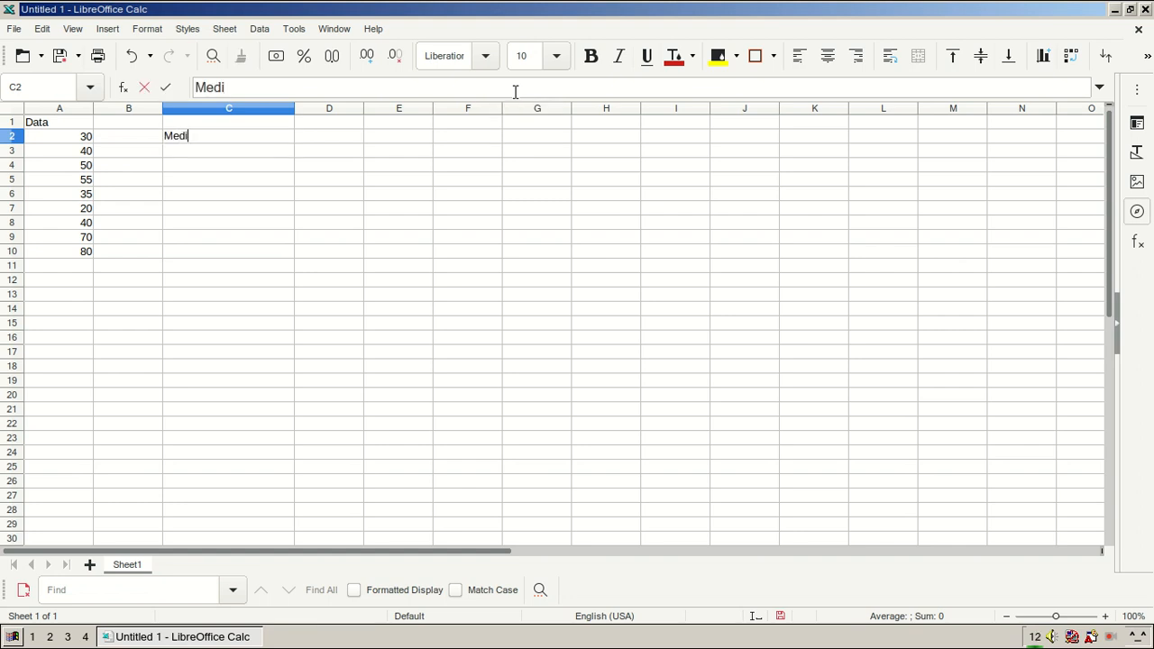
text(an)
key(Return)
text(Modus)
key(Return)
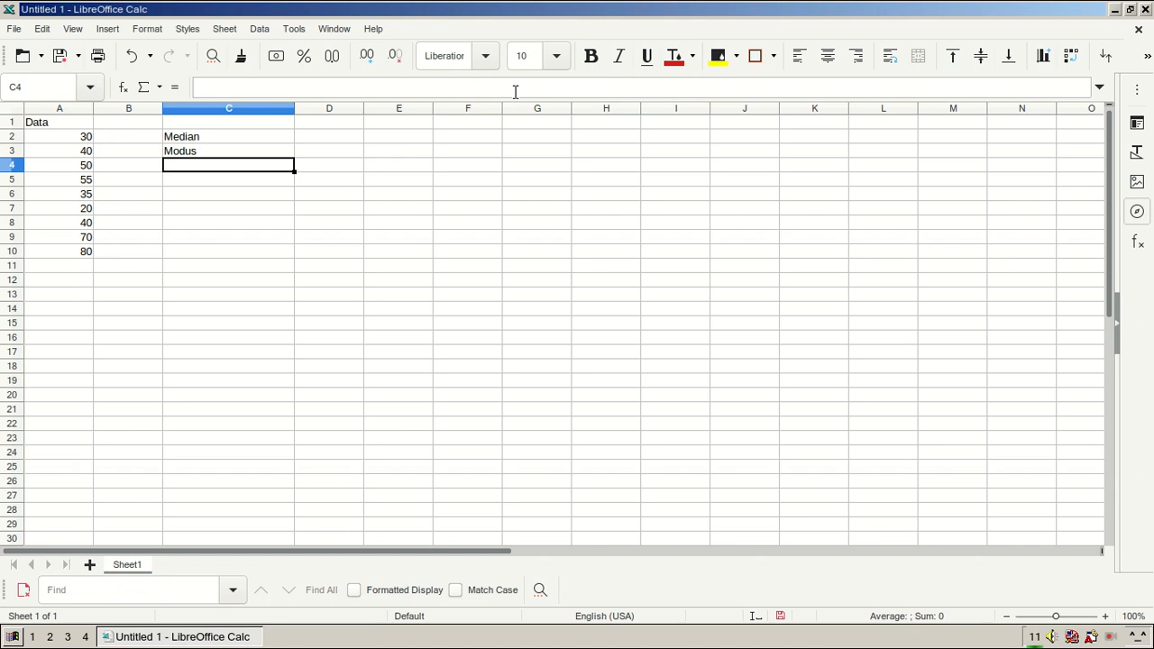
text(Mean)
key(Return)
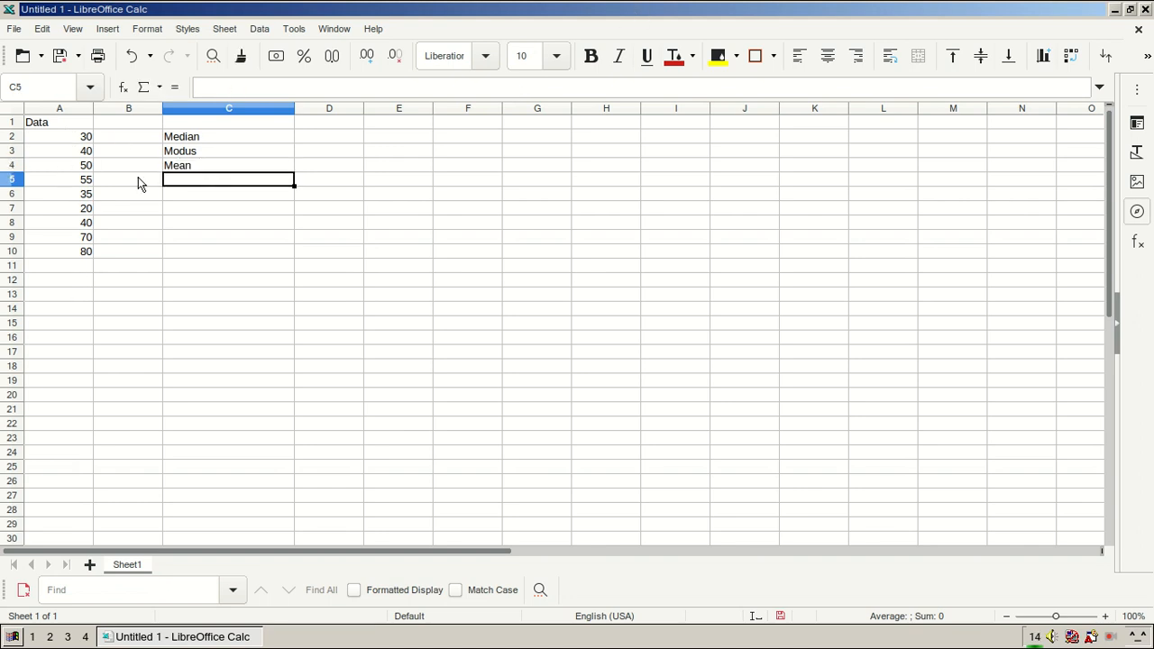
click(183, 140)
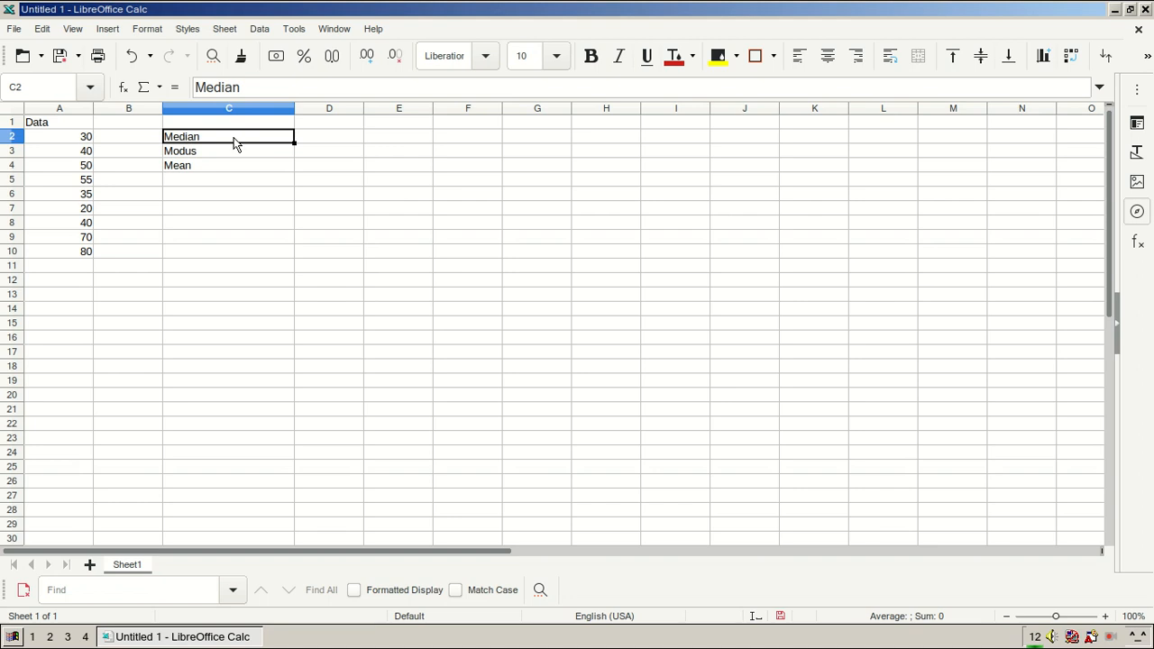
click(197, 196)
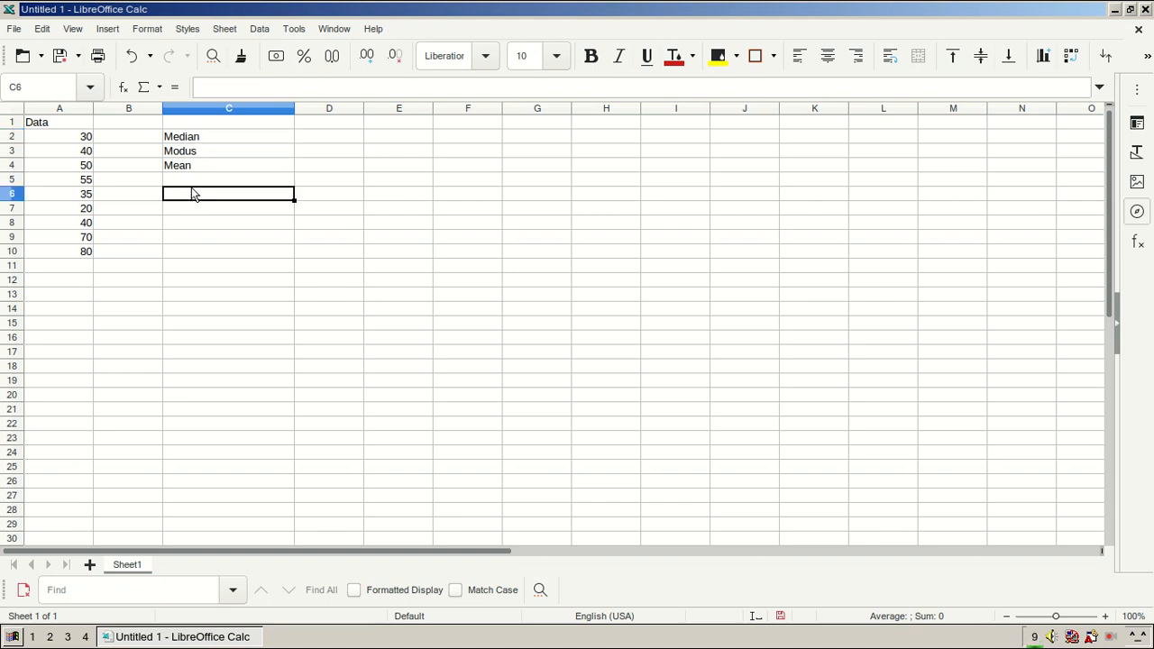
drag(196, 138, 197, 166)
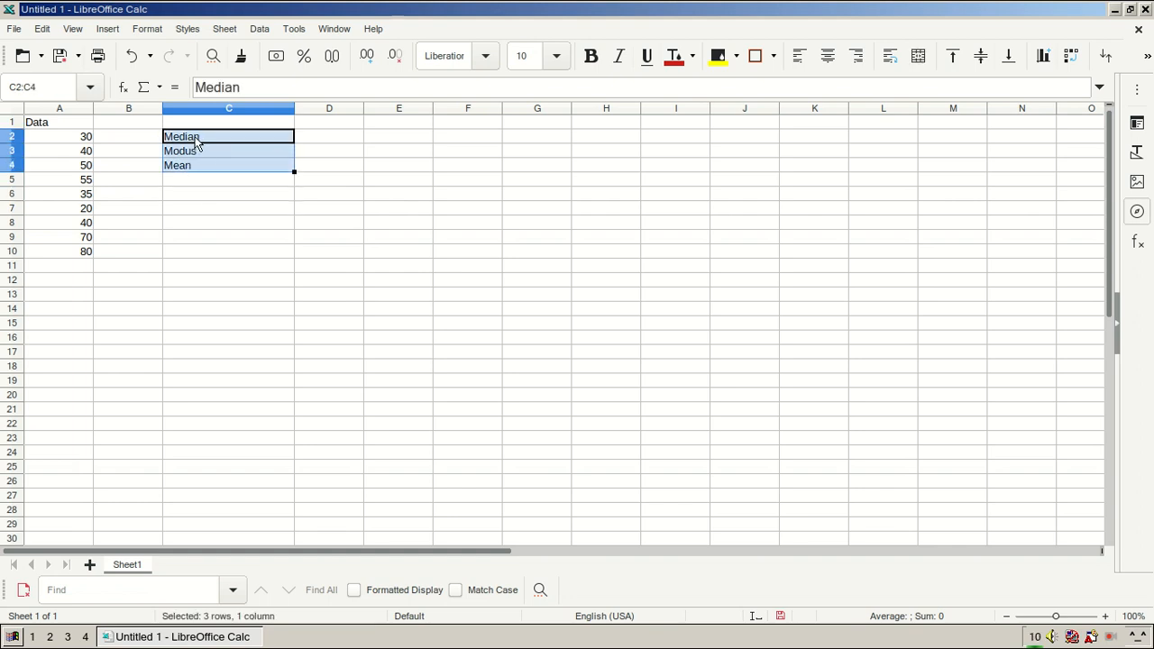
- Enter the labels "nilai maks", "nilai min" and "jangkauan" in cells C6 to C8
click(200, 194)
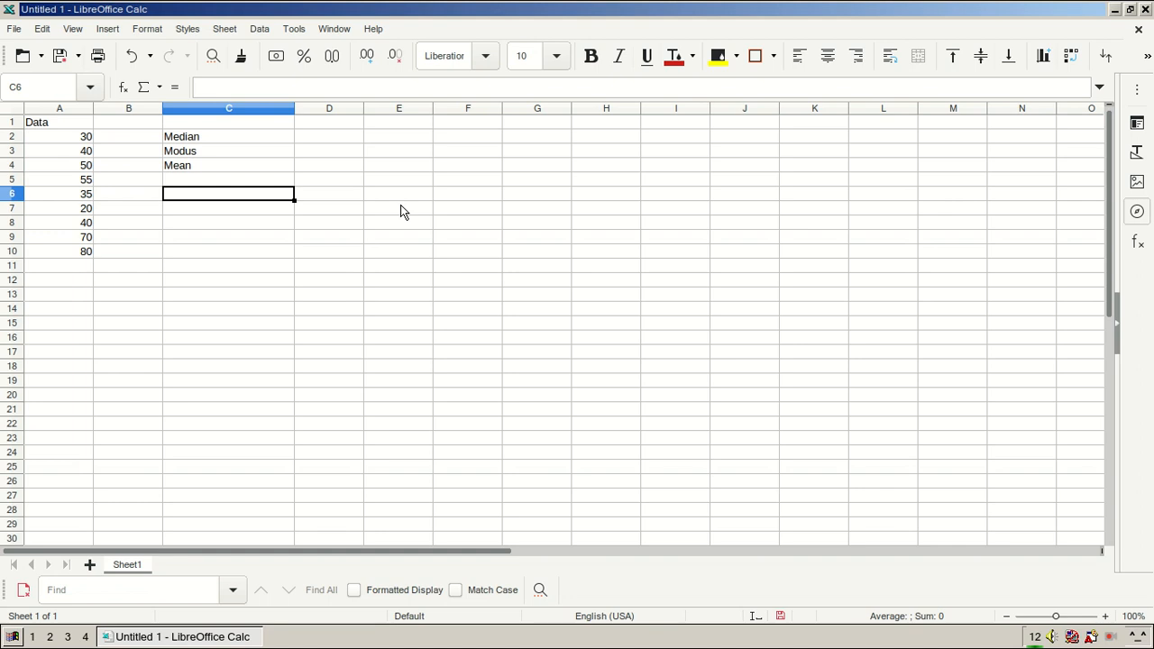
text(nilai )
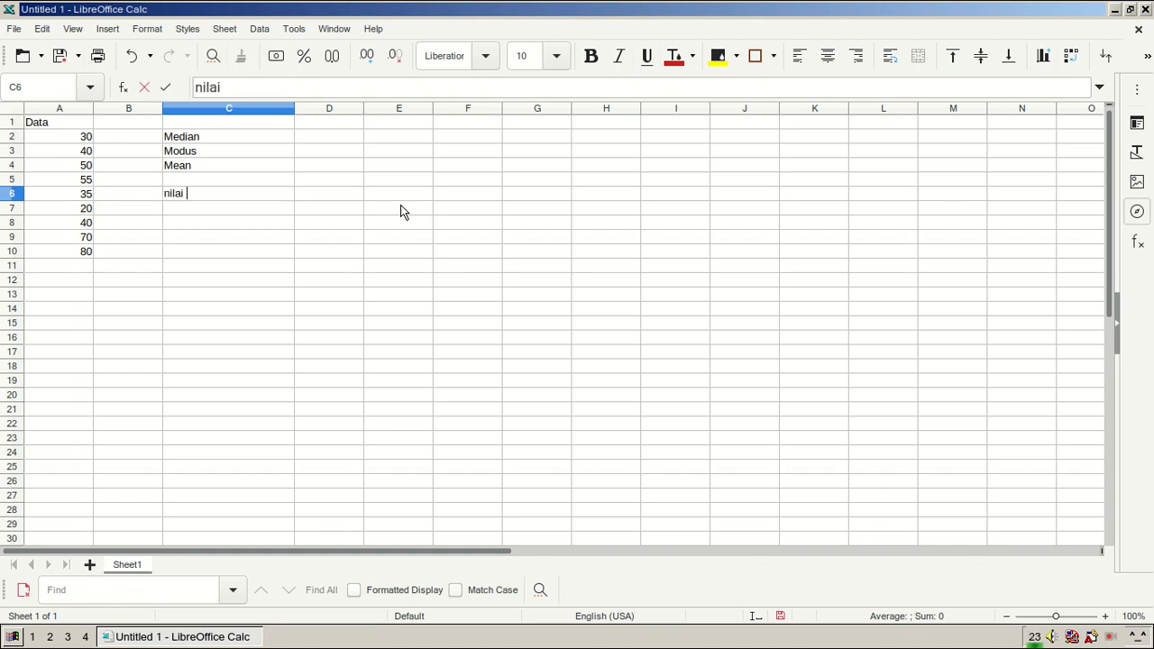
text(maks)
key(Return)
text(mi)
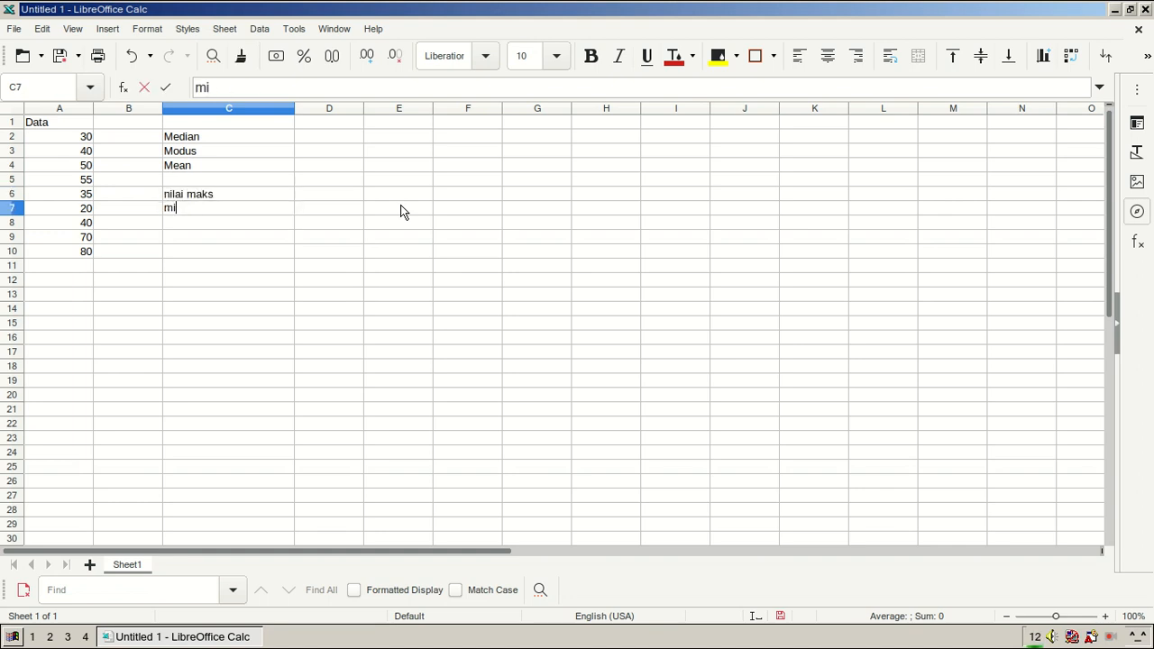
text(nal mi)
text(nilai min)
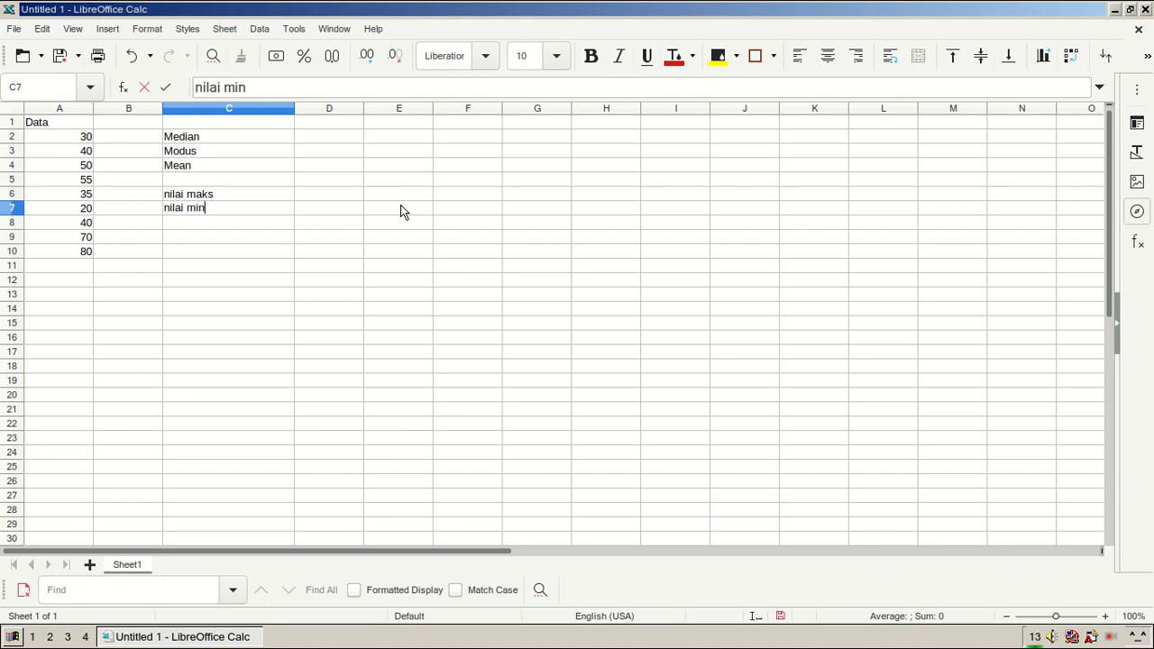
key(Return)
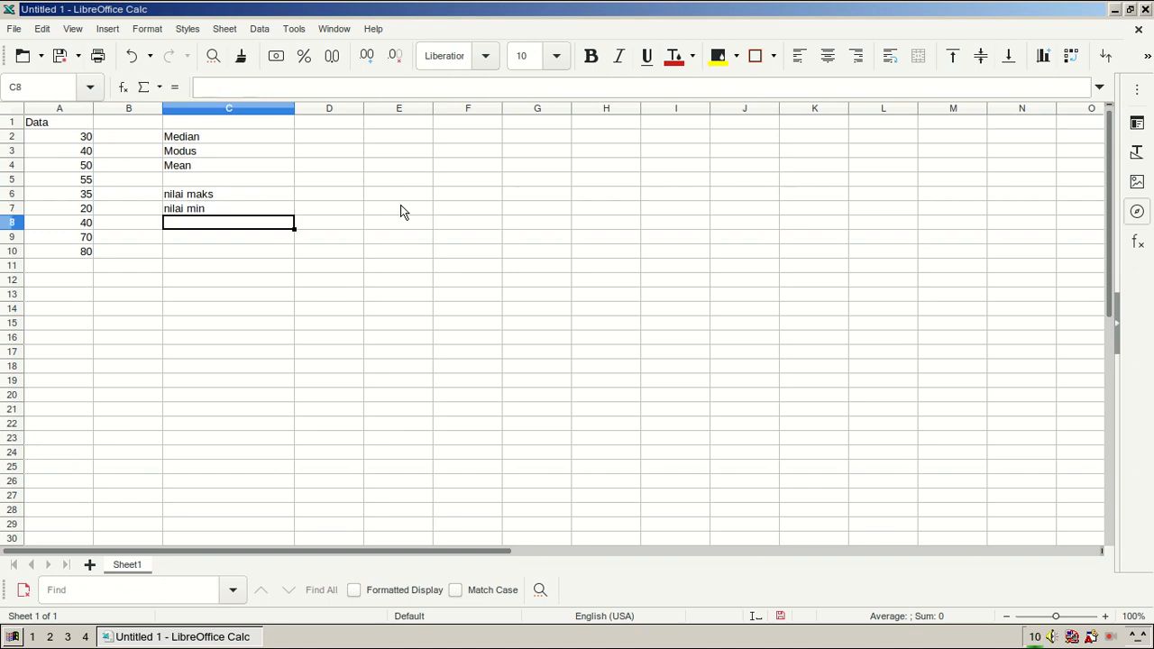
key(F2)
text(jangkauan)
key(Return)
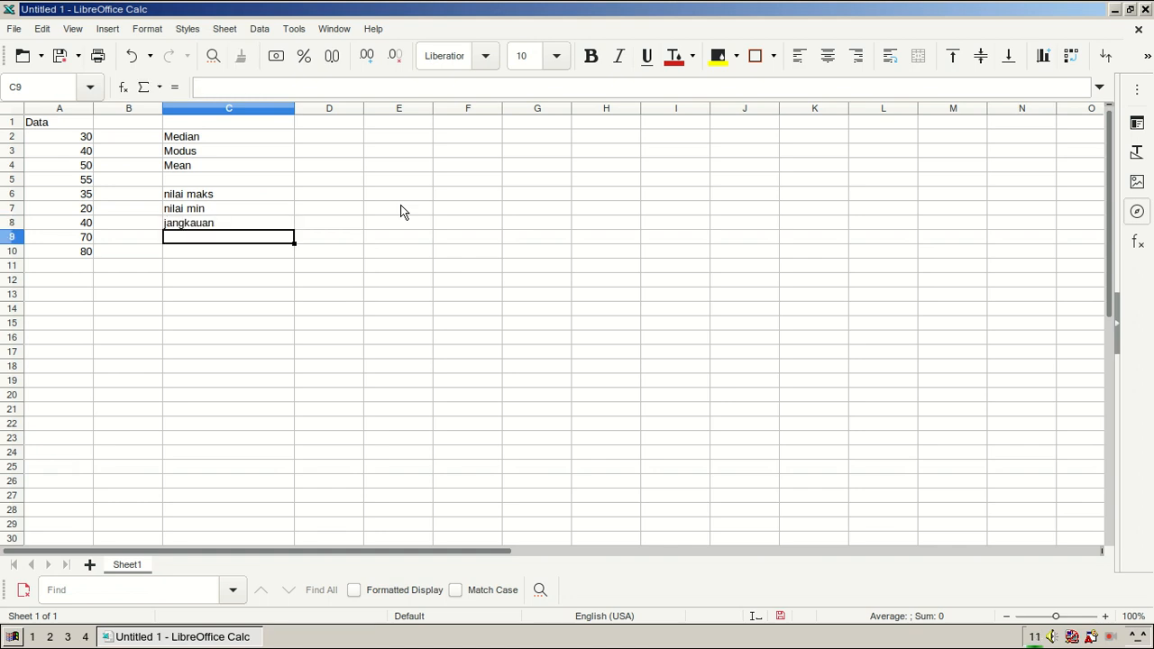
- Enter the labels "Quartil 1 bawah" and "Quartil 2 tengah" in cells C9 and C10
text(quarti)
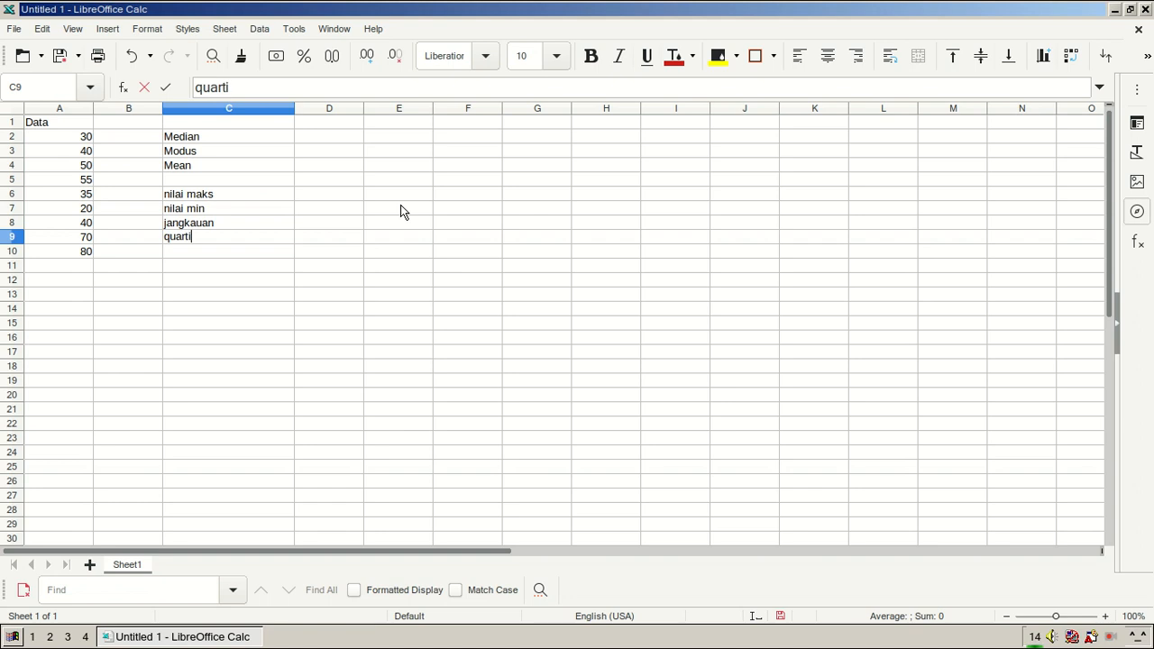
text(l 1 bawah)
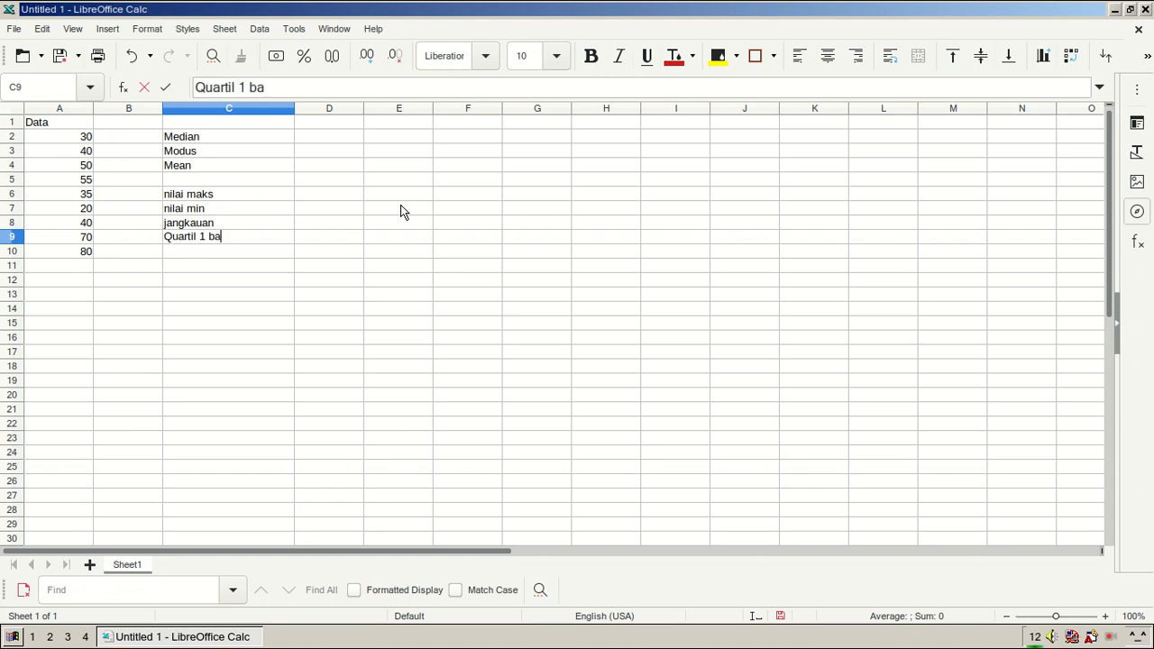
key(Return)
text(quartil 2 )
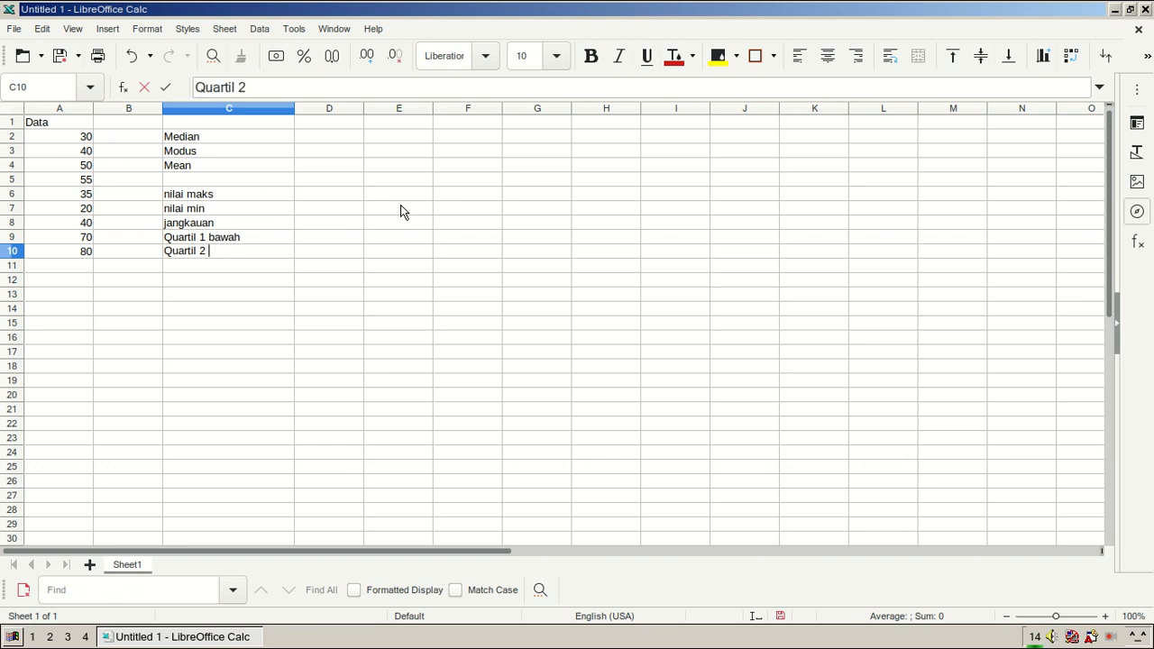
text(tengah)
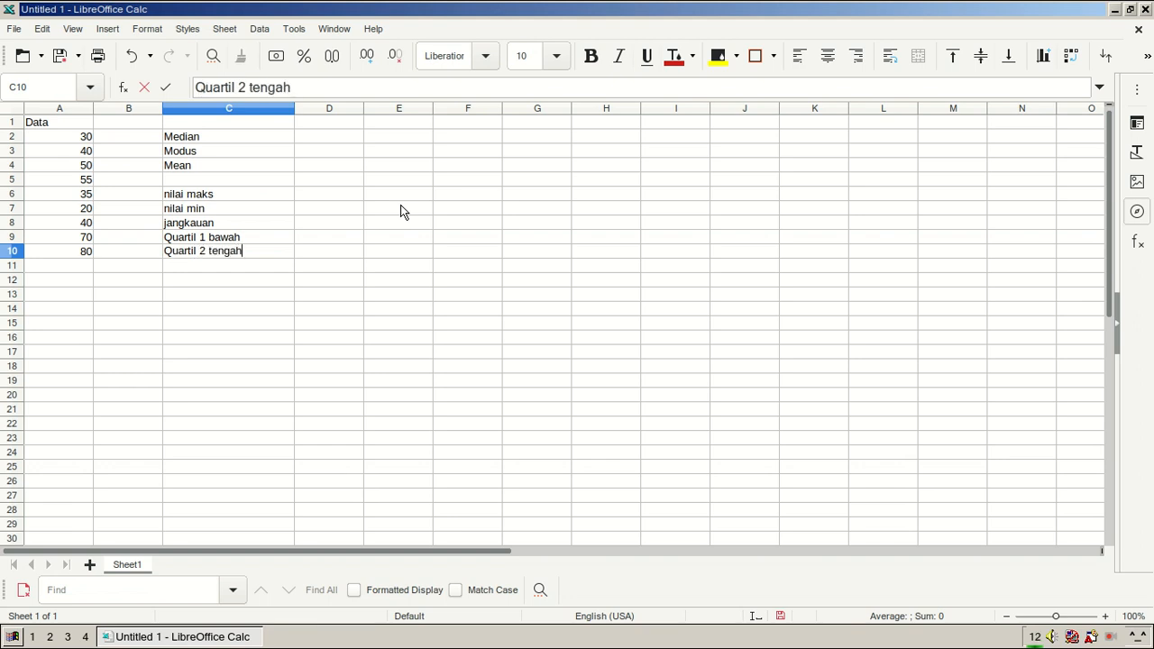
key(Return)
- Enter the labels "Quartil 3 atas" and "inter kuartil" in cells C11 and C12
text(])
key(BackSpace)
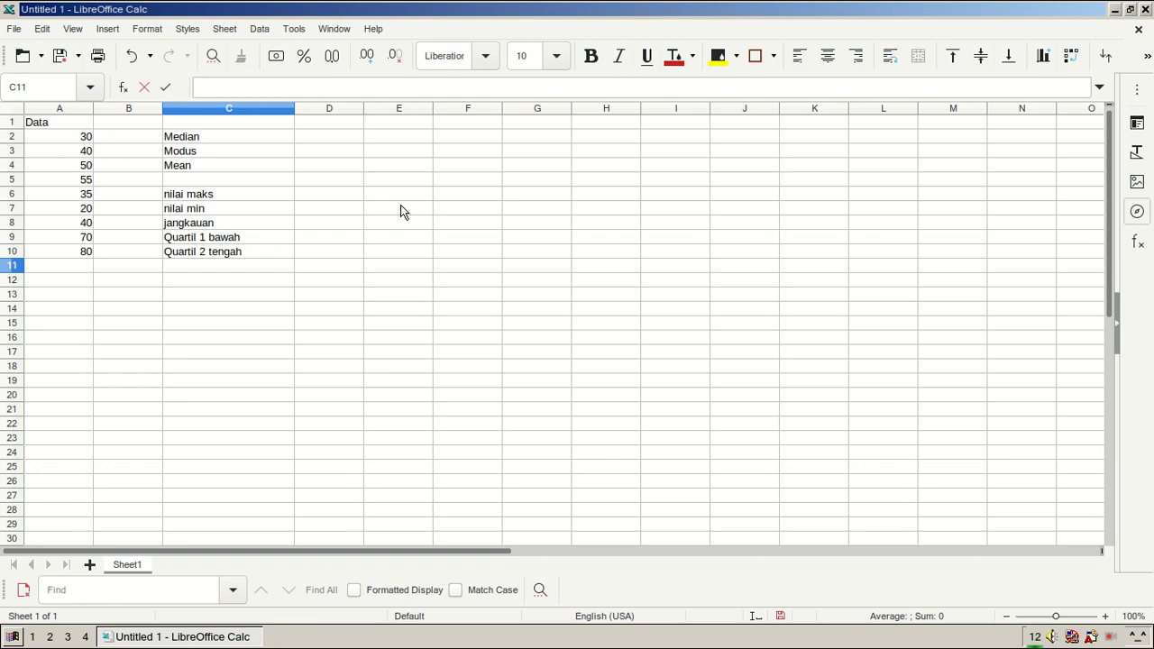
text(quartil )
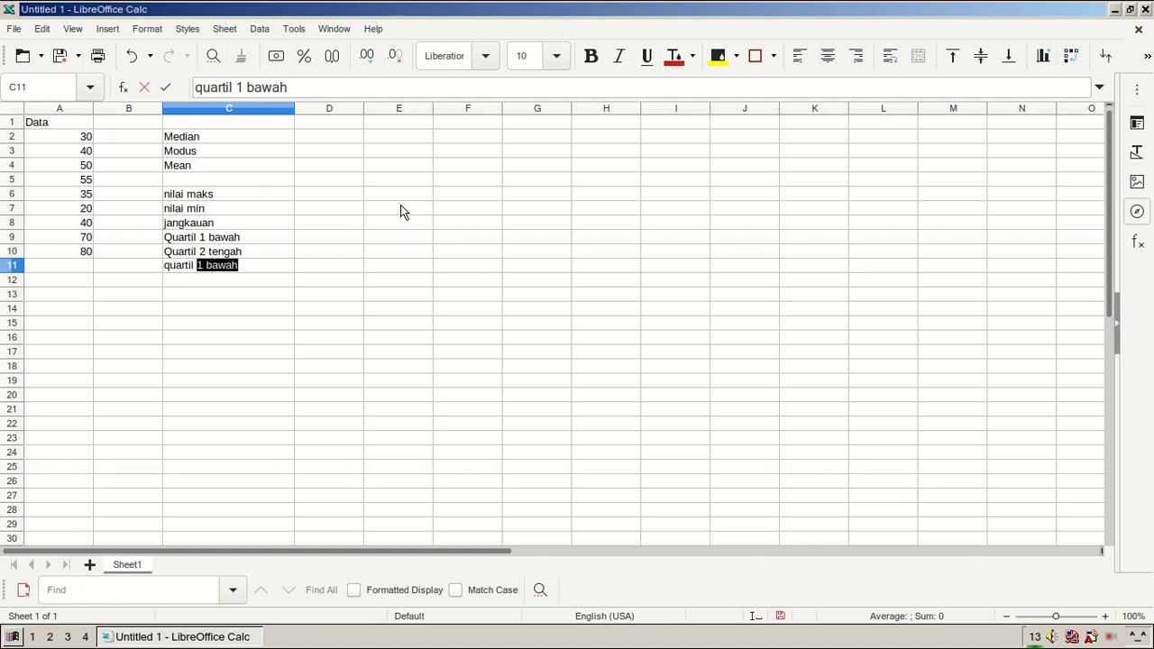
text(3 a)
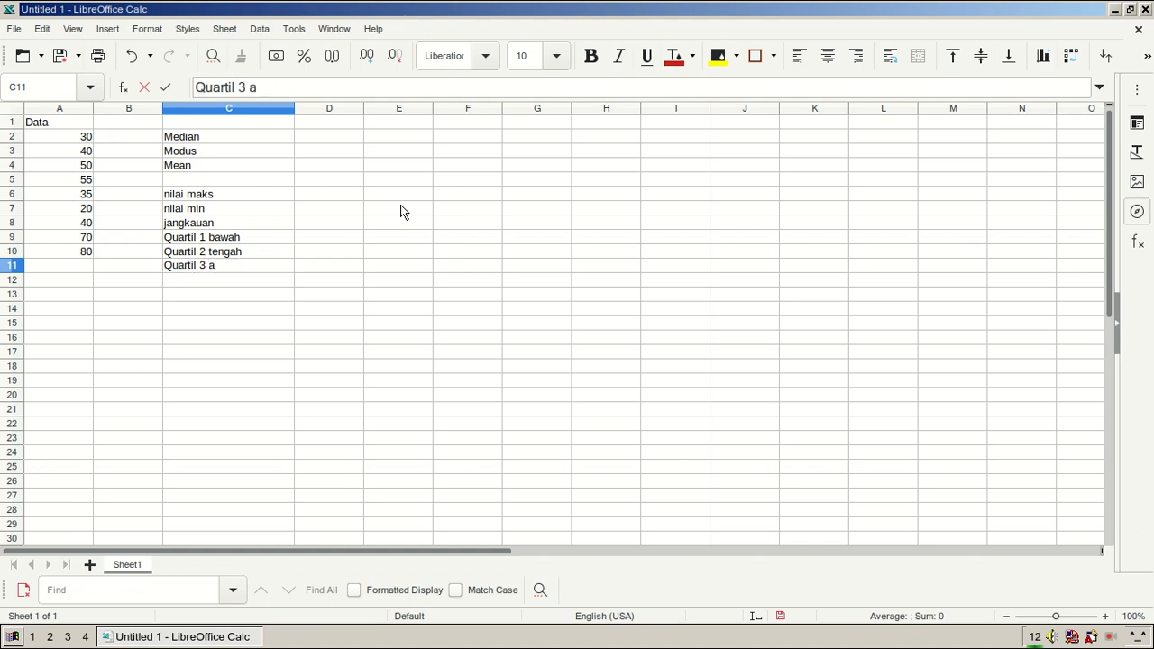
text(tas)
key(Return)
text(inter kuartil)
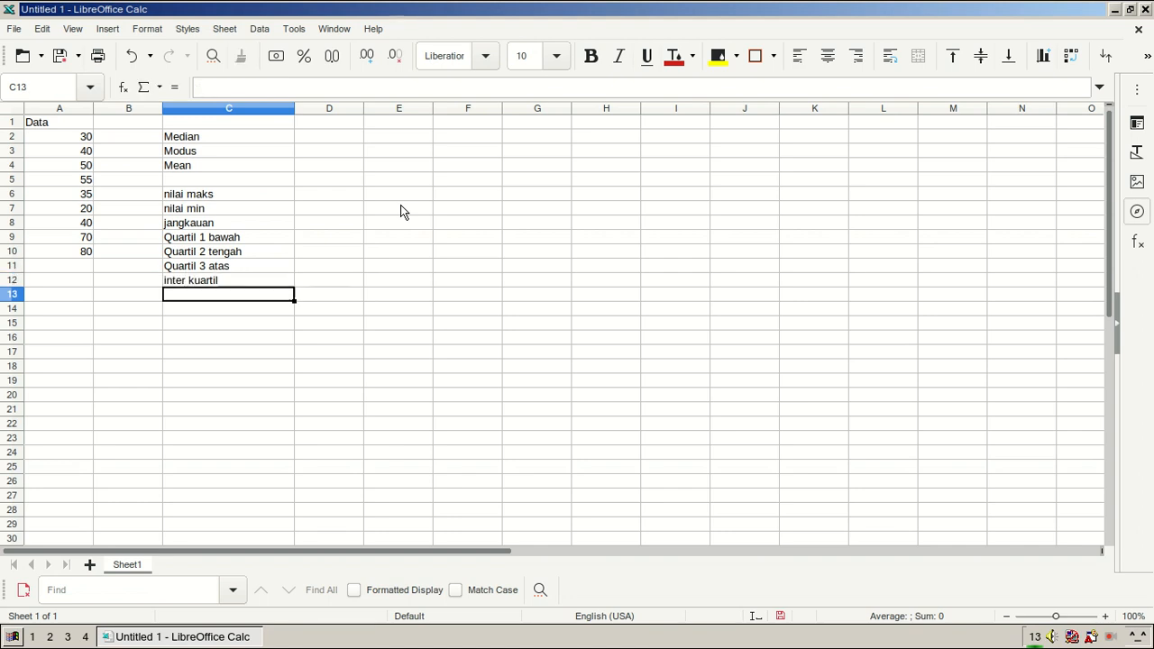
key(Return)
drag(262, 123, 260, 287)
click(225, 339)
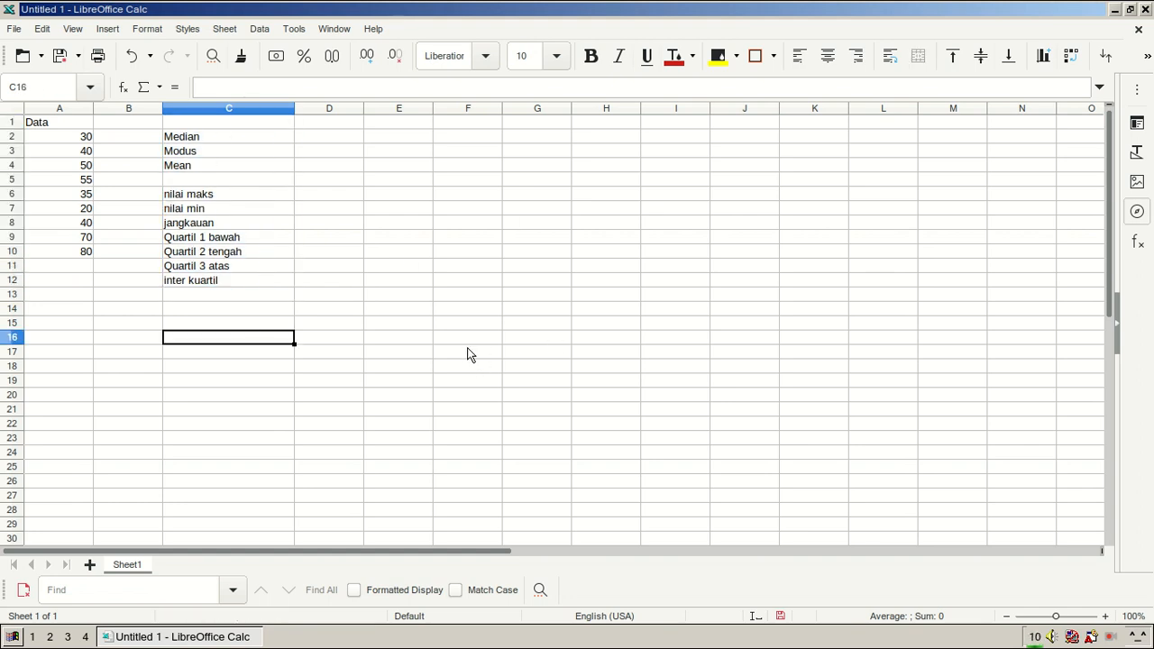
click(261, 211)
click(267, 180)
click(217, 213)
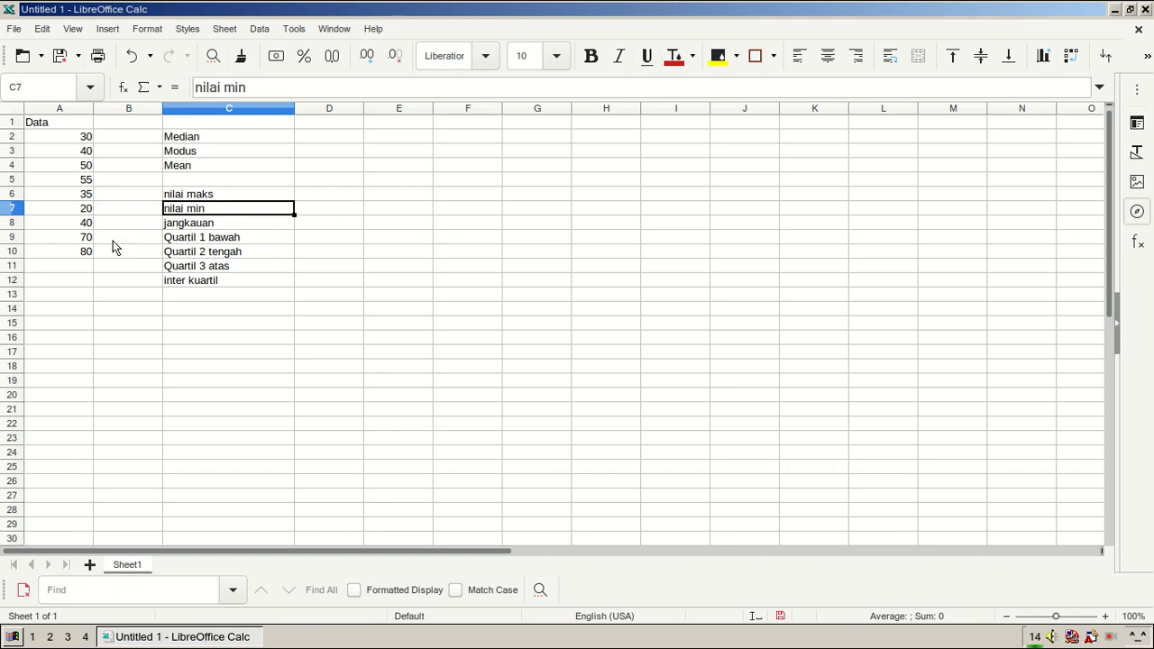
click(142, 242)
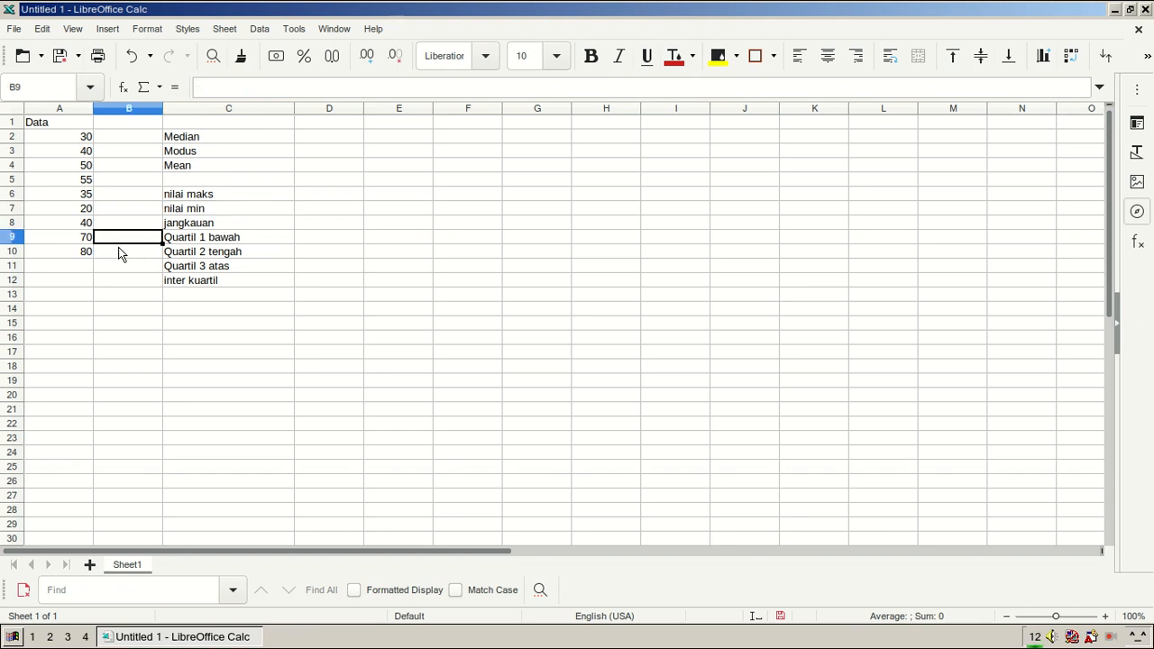
click(89, 249)
click(168, 127)
drag(81, 138, 59, 210)
drag(180, 136, 186, 165)
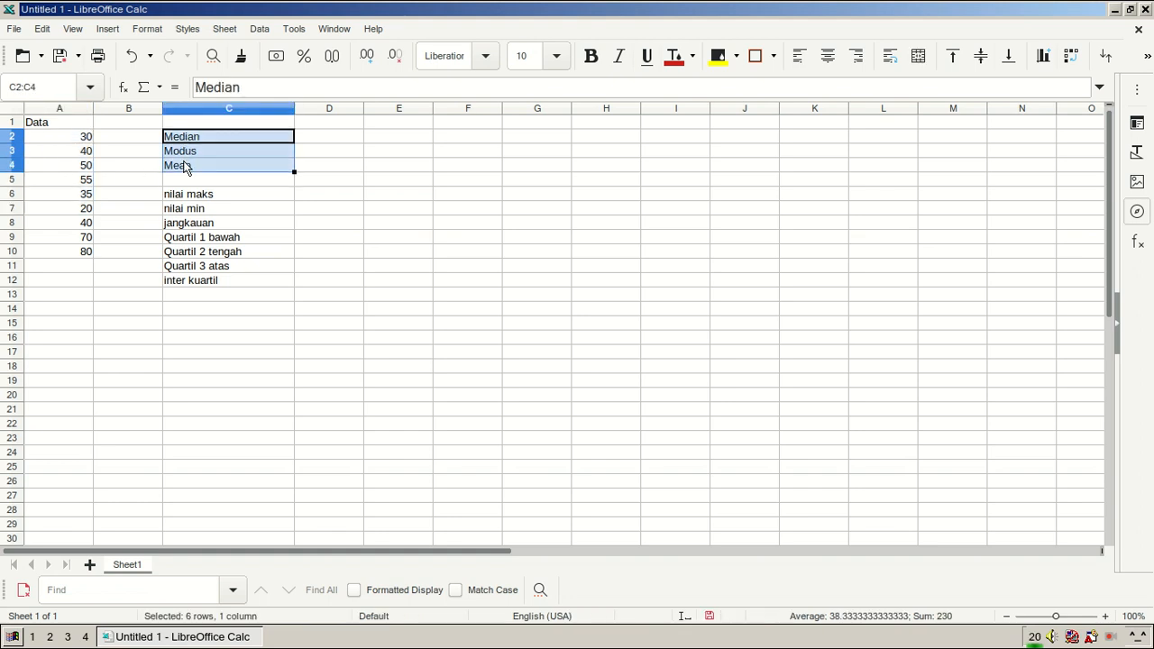
- Enter the filler text "asdfasfadfsdfsffgsgfsg" in cell K10 and delete it again
click(820, 256)
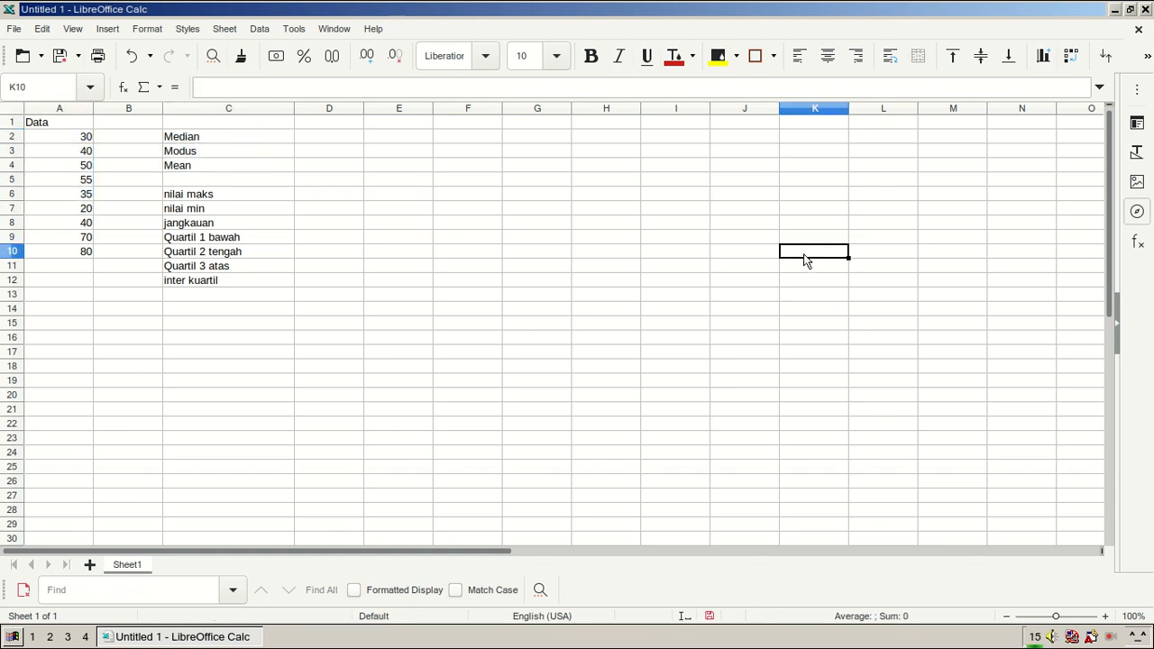
text(asdfasfadfsdfsffgsgfsg)
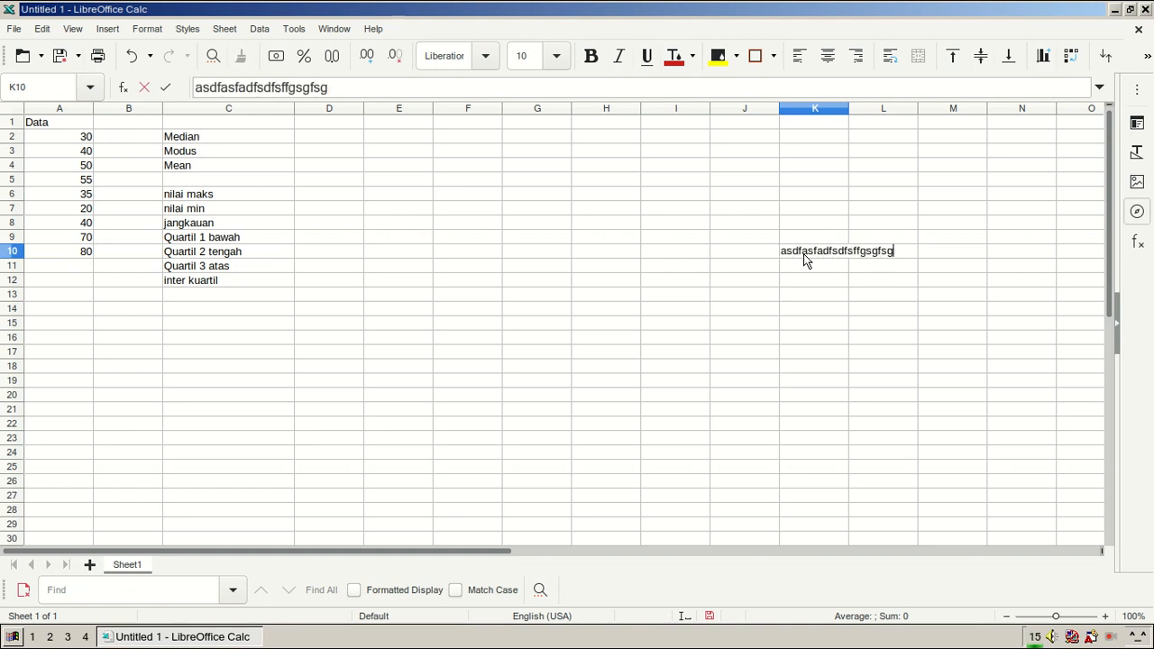
key(Return)
click(830, 257)
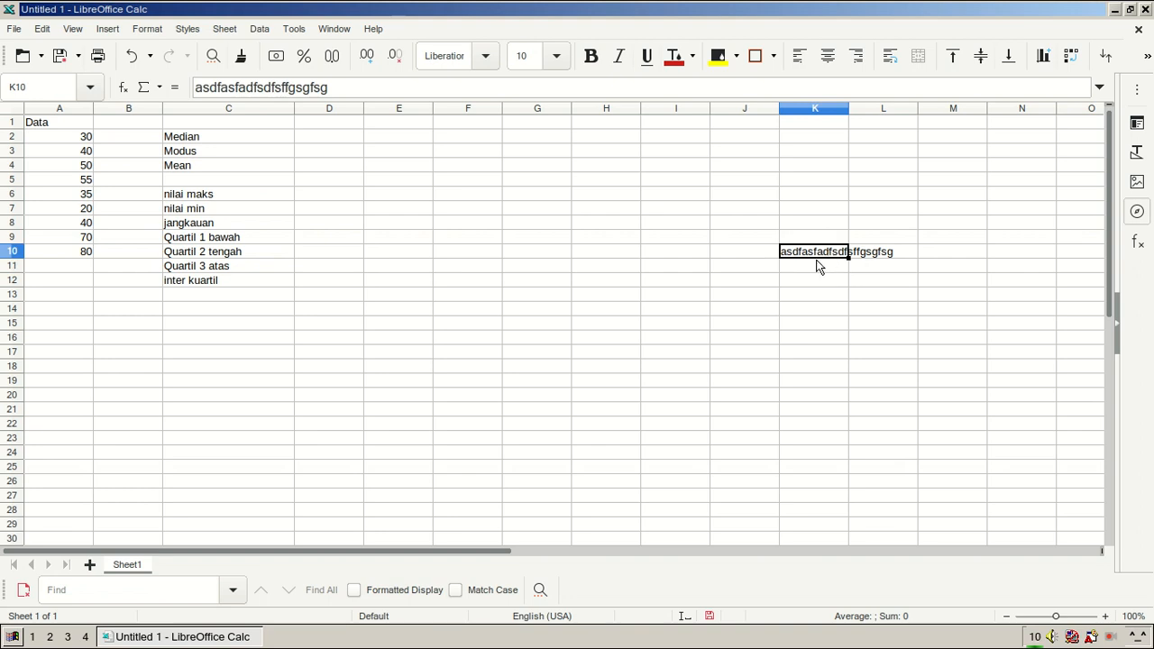
key(Delete)
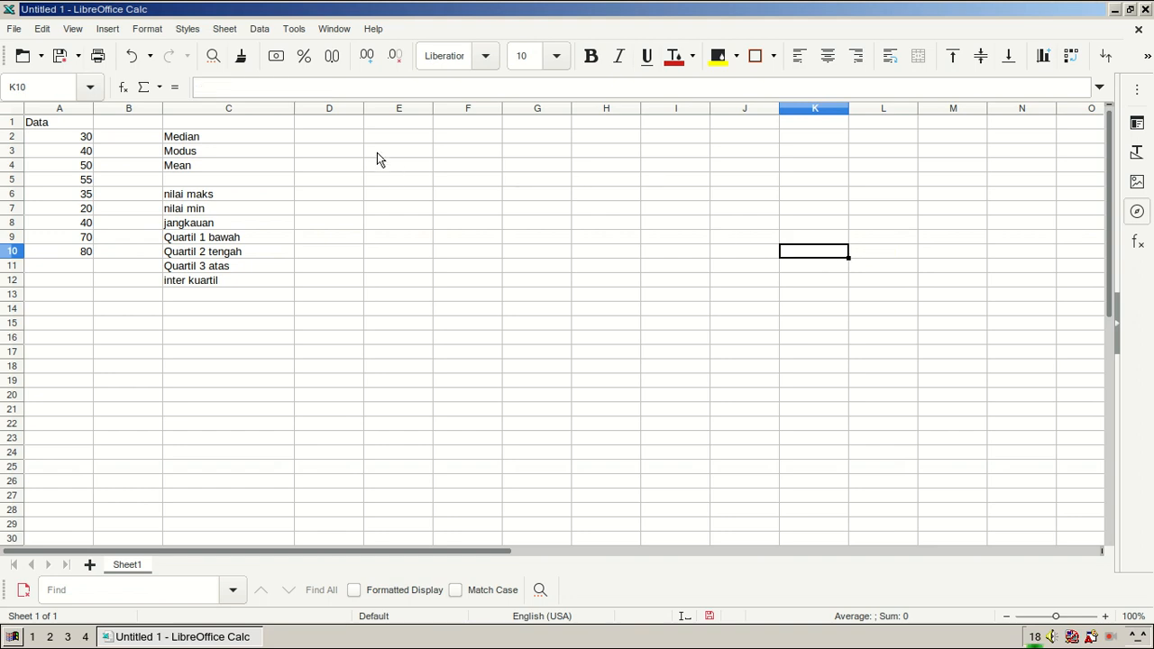
click(317, 141)
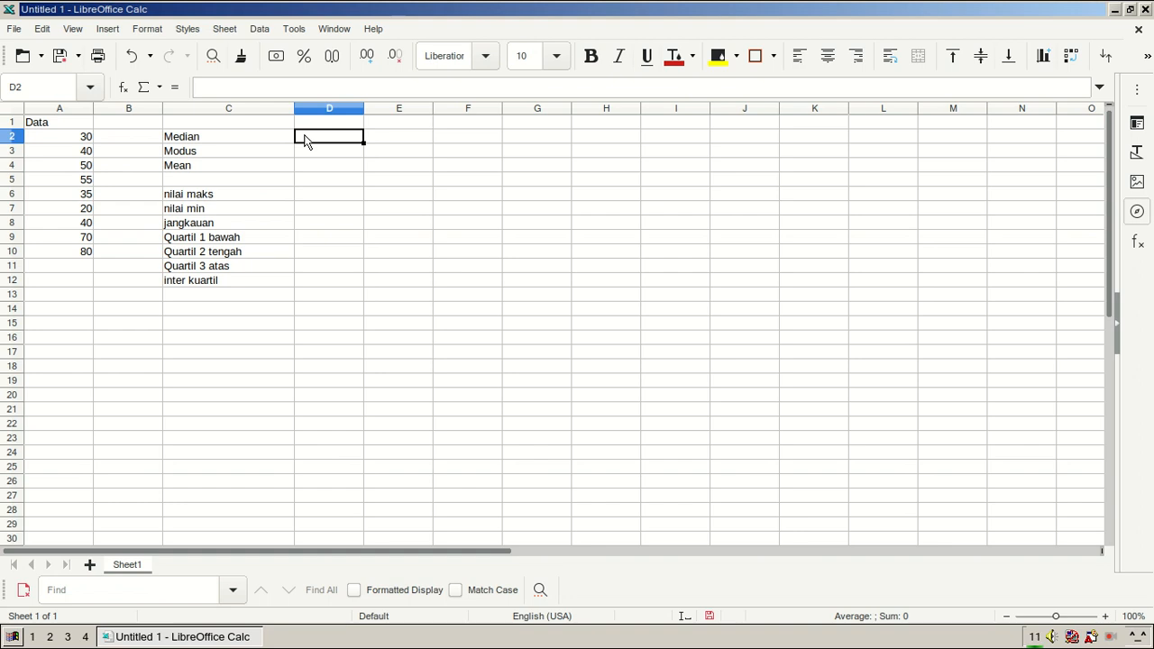
text(jkfhnased)
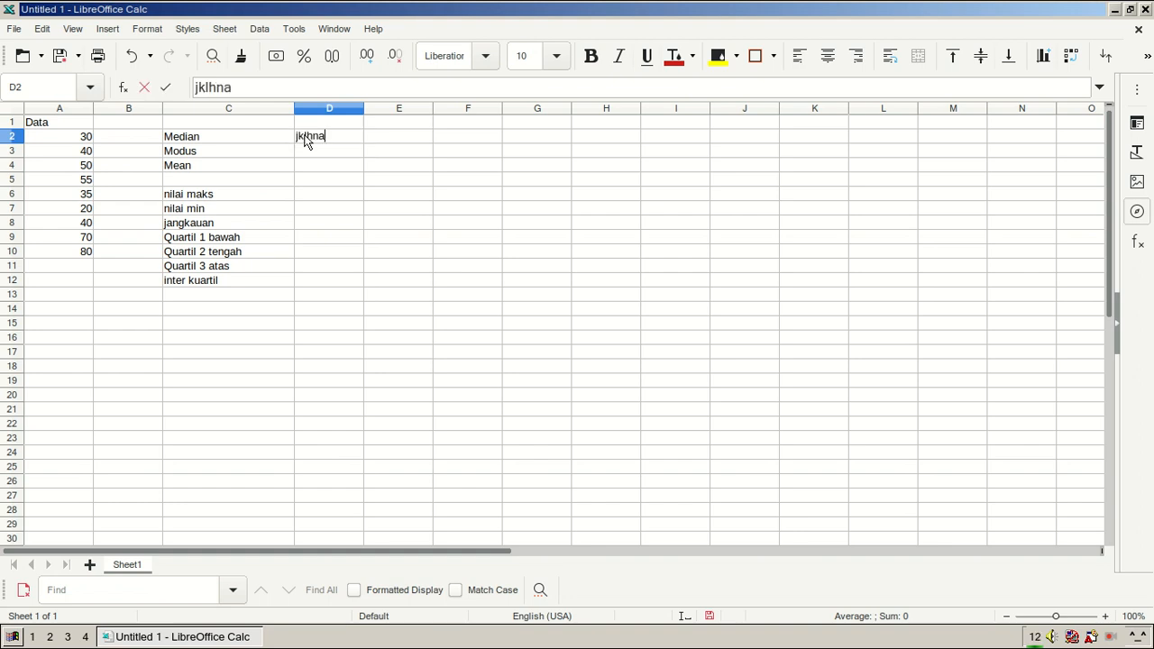
key(BackSpace)
key(BackSpace)
key(BackSpace)
key(BackSpace)
key(BackSpace)
key(BackSpace)
key(BackSpace)
key(BackSpace)
key(BackSpace)
- Calculate the median of the Data values in cell D2 with the formula =MEDIAN(A2:A10)
text(=)
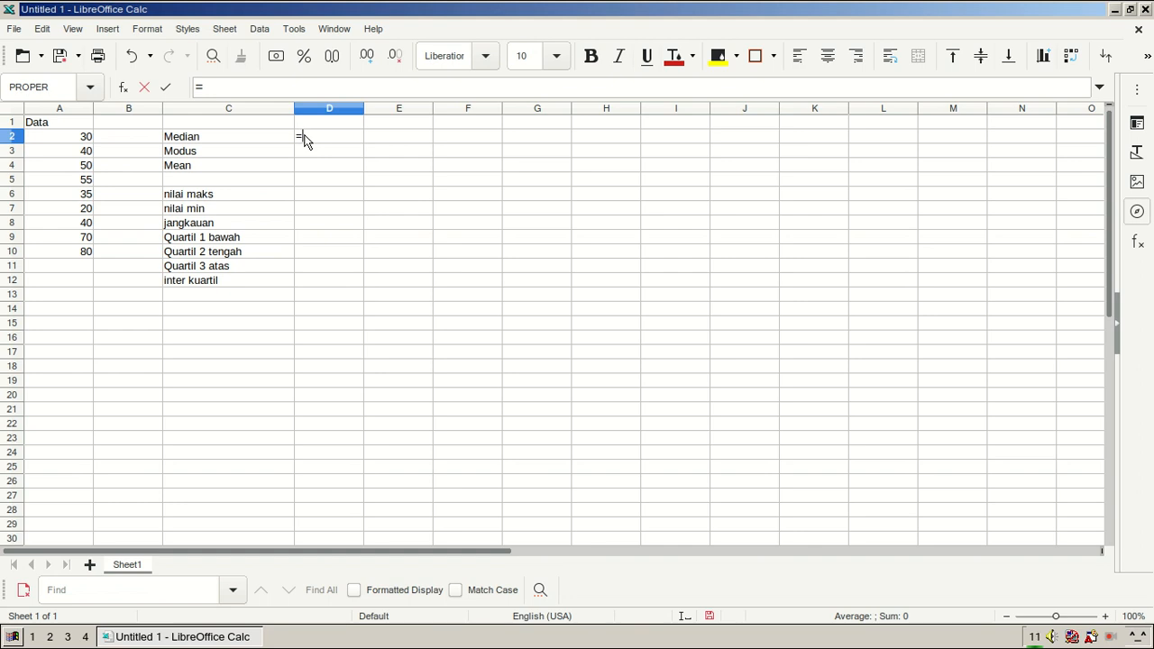
text(MEDIAN)
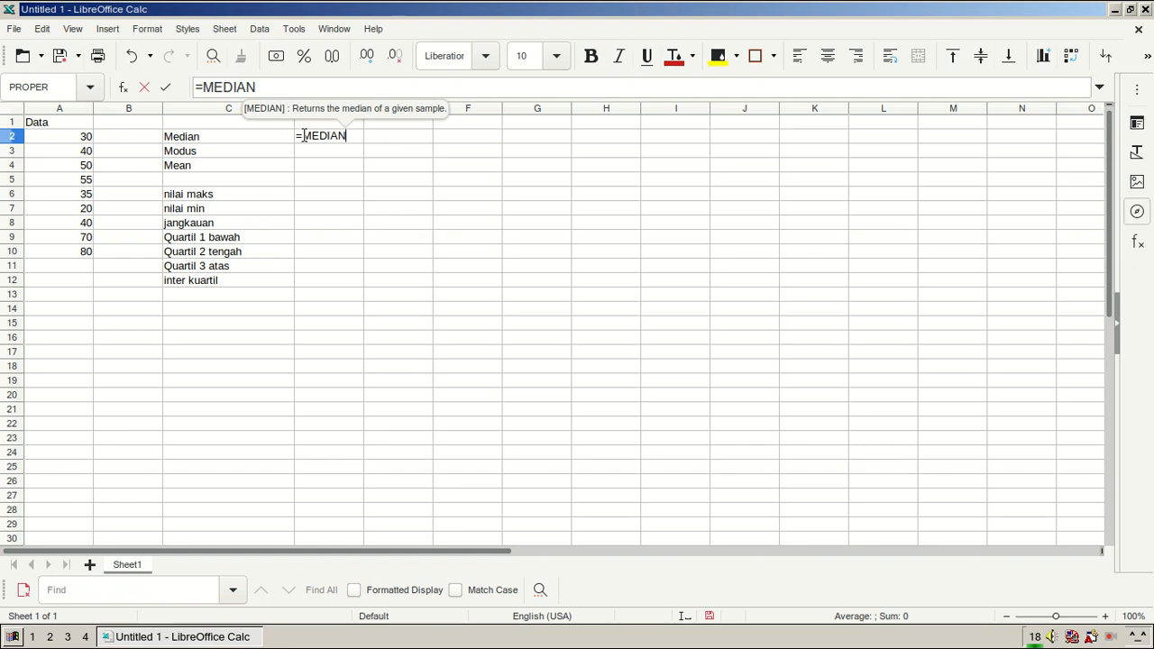
text(()
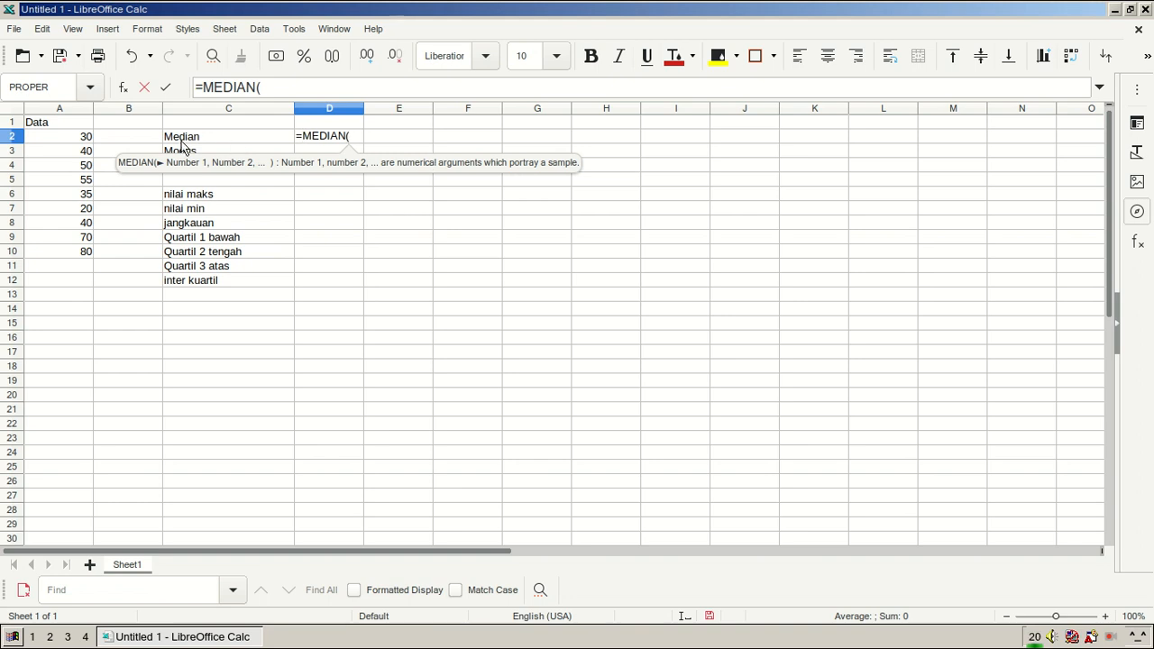
click(88, 140)
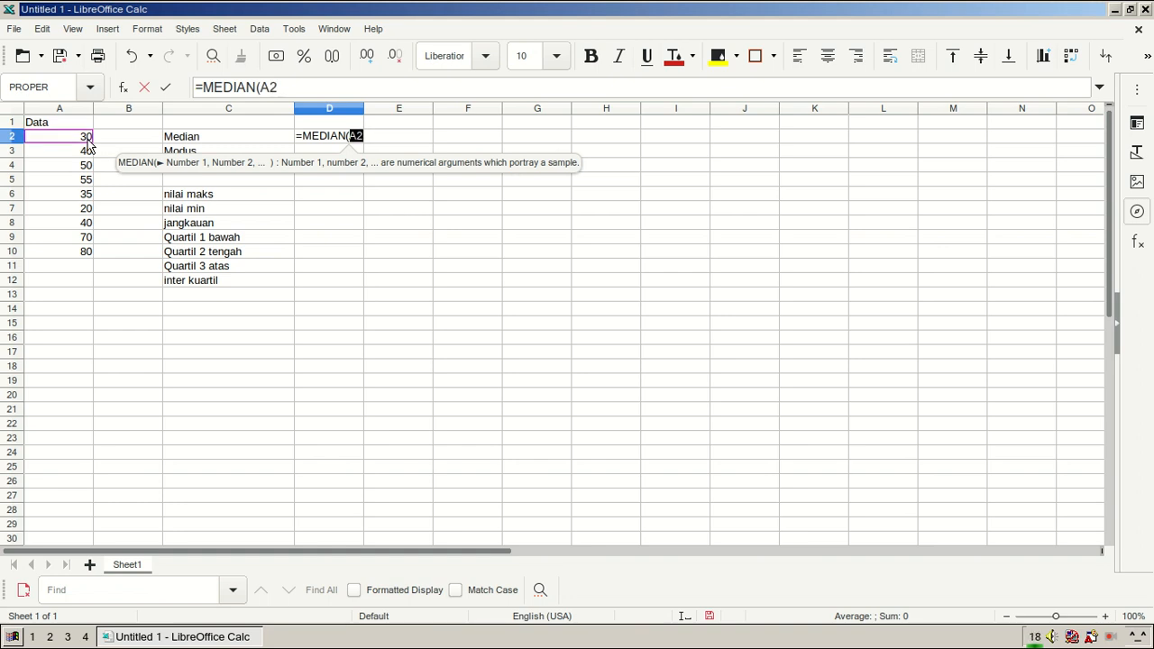
drag(88, 146, 88, 259)
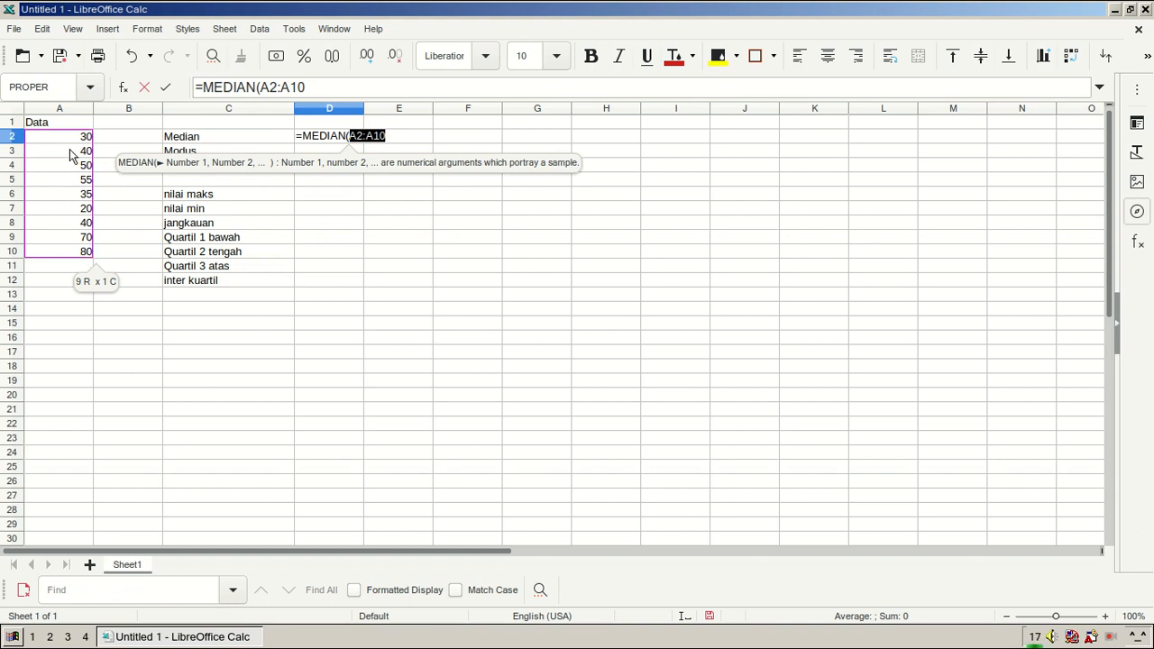
drag(71, 145, 72, 260)
text())
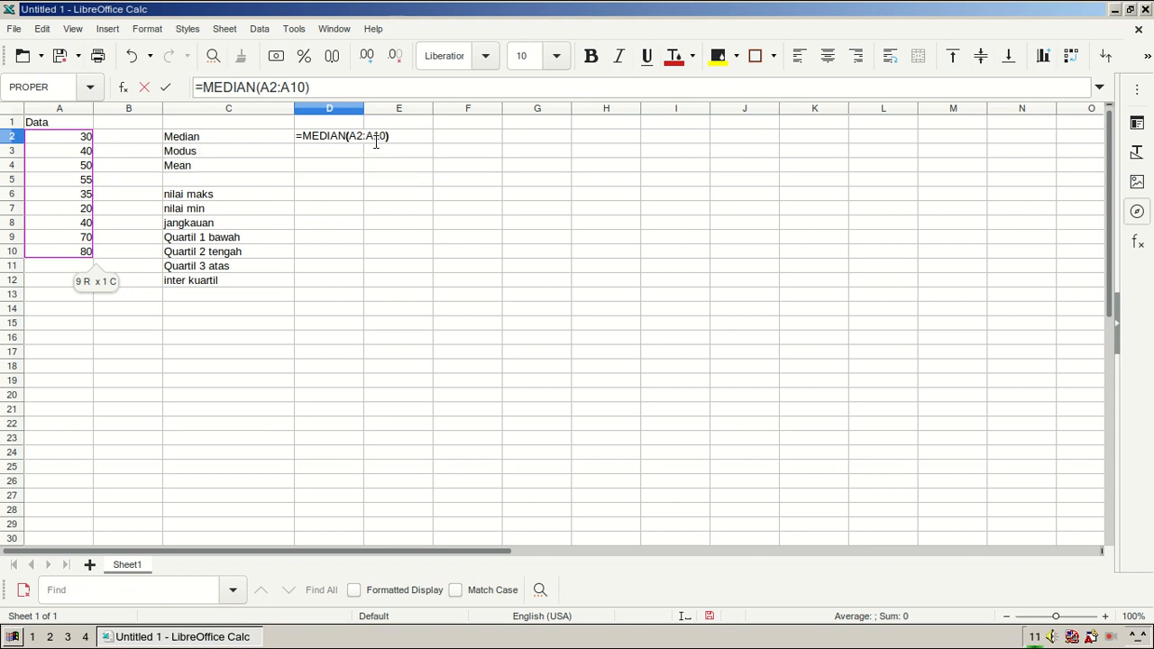
key(Return)
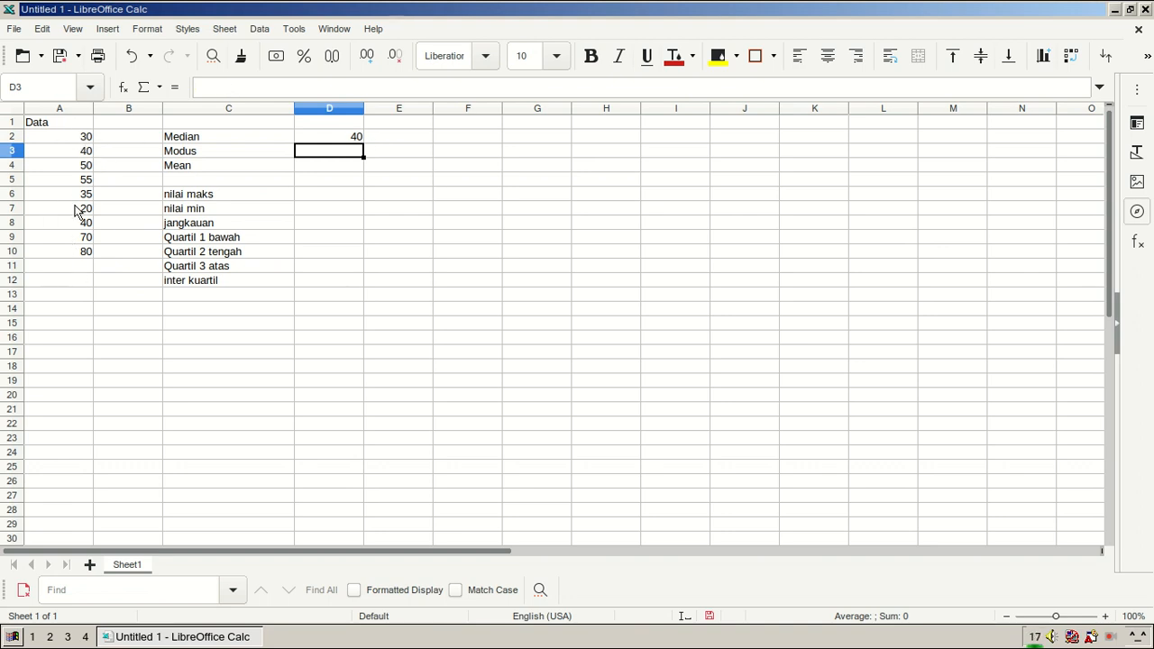
click(205, 141)
click(312, 140)
click(268, 138)
click(334, 137)
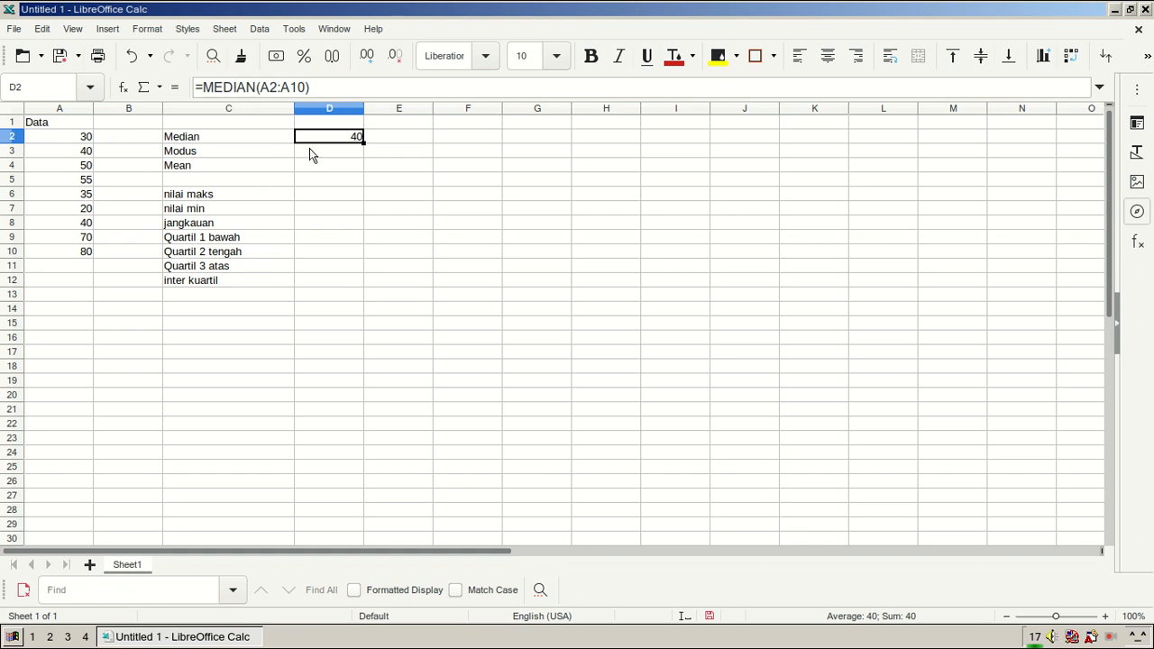
- Calculate the mode of the Data values in cell D3 with the formula =MODE(A2:A10) and check the repeated values in A3 and A8
click(257, 157)
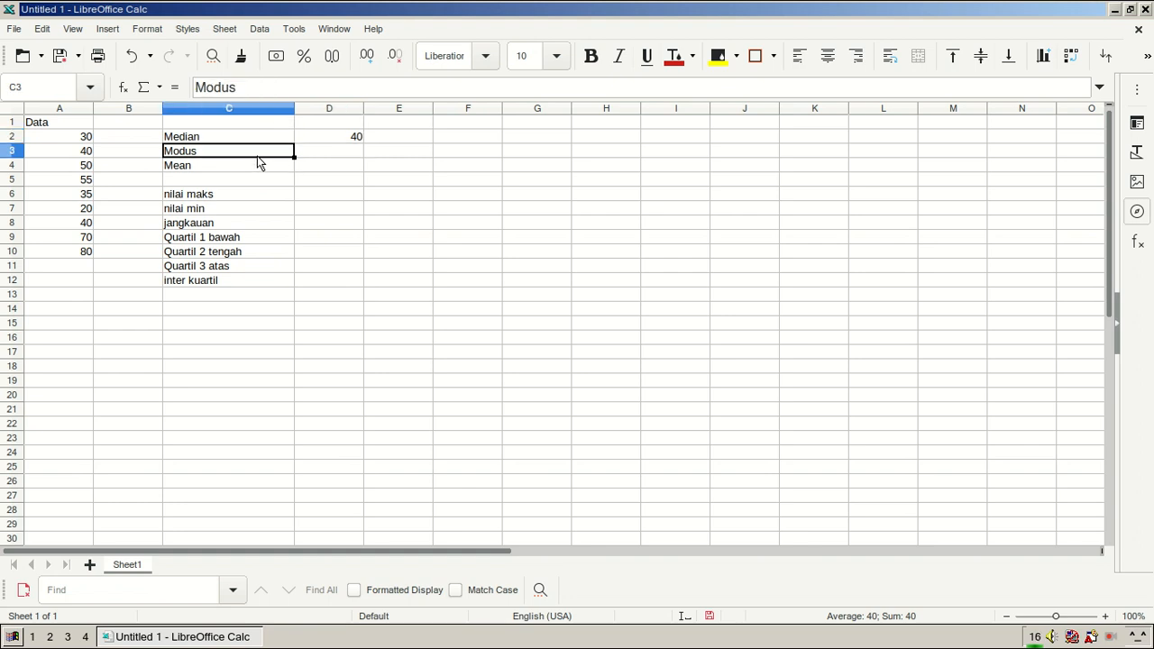
click(305, 153)
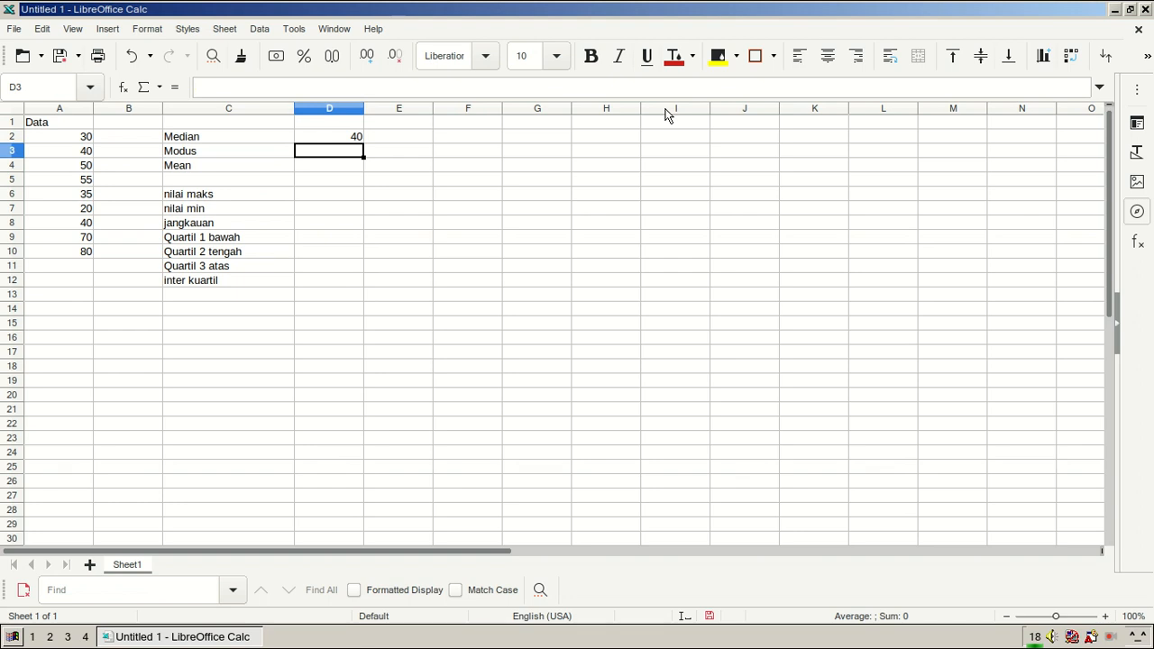
text(=)
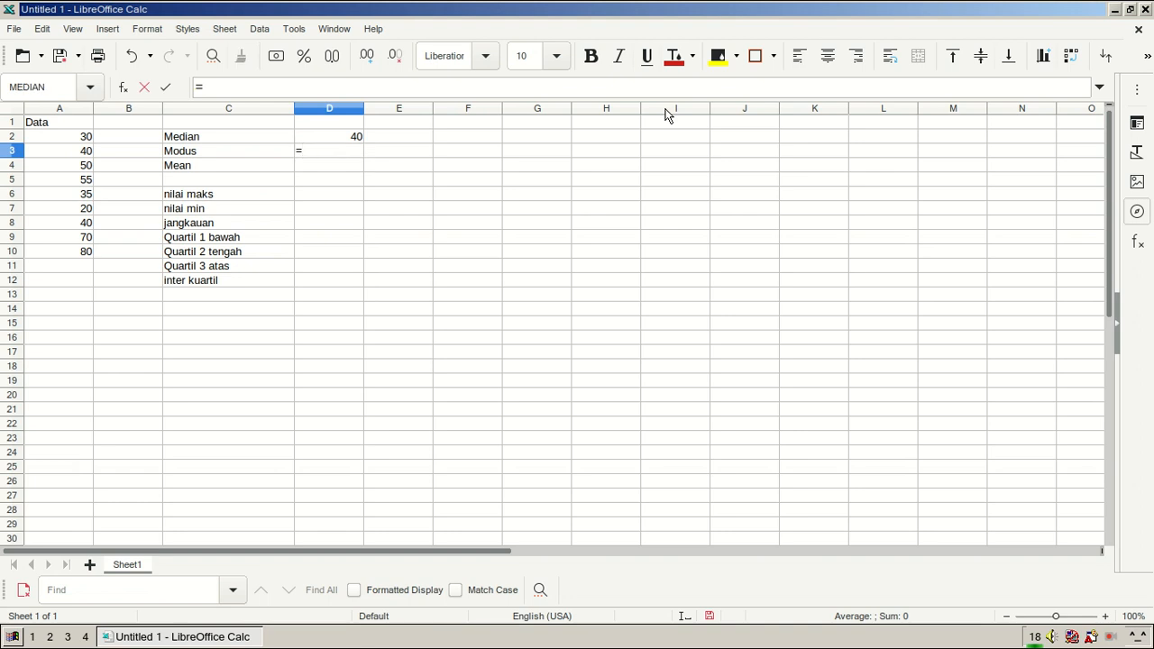
text(MODUS)
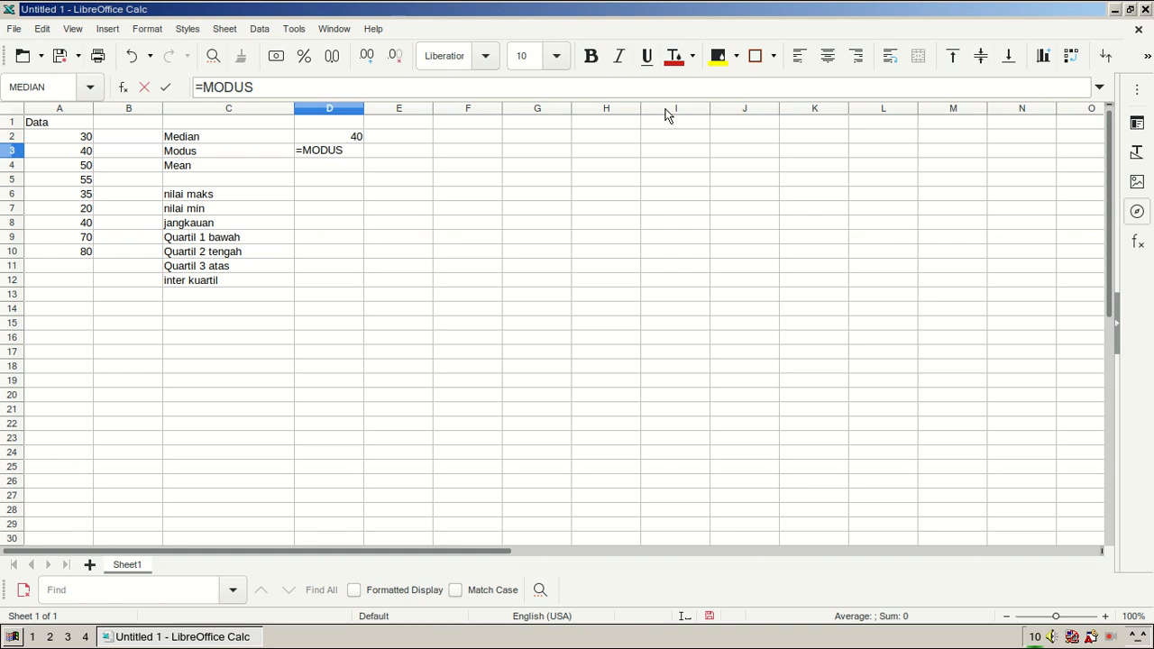
key(BackSpace)
key(BackSpace)
text(E)
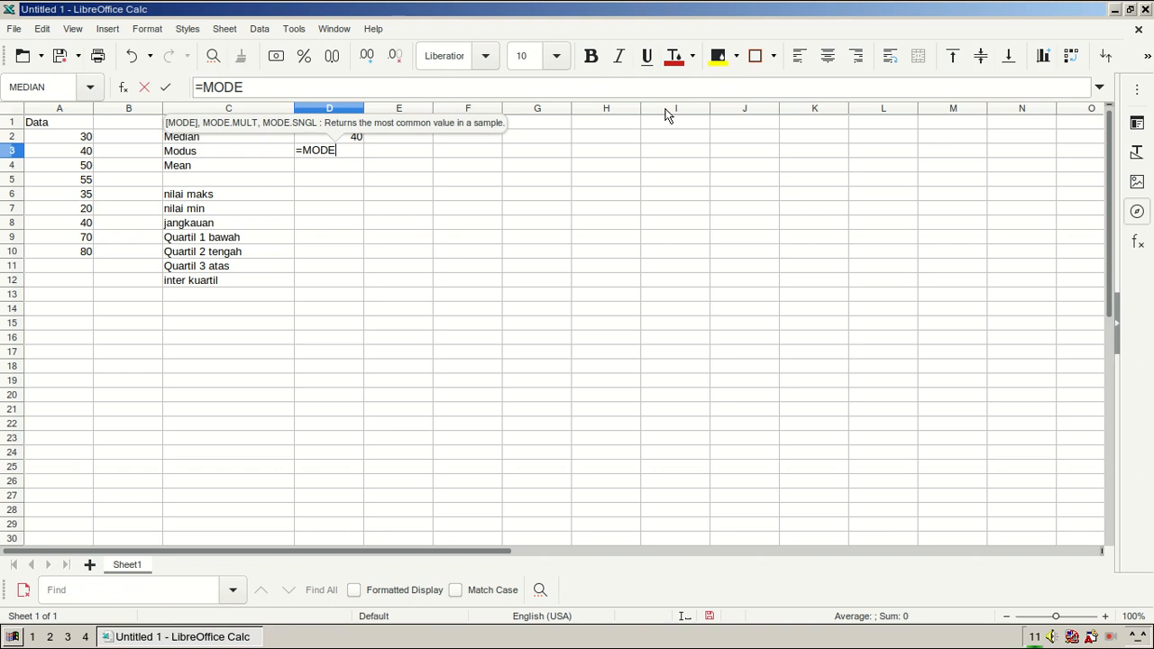
text(()
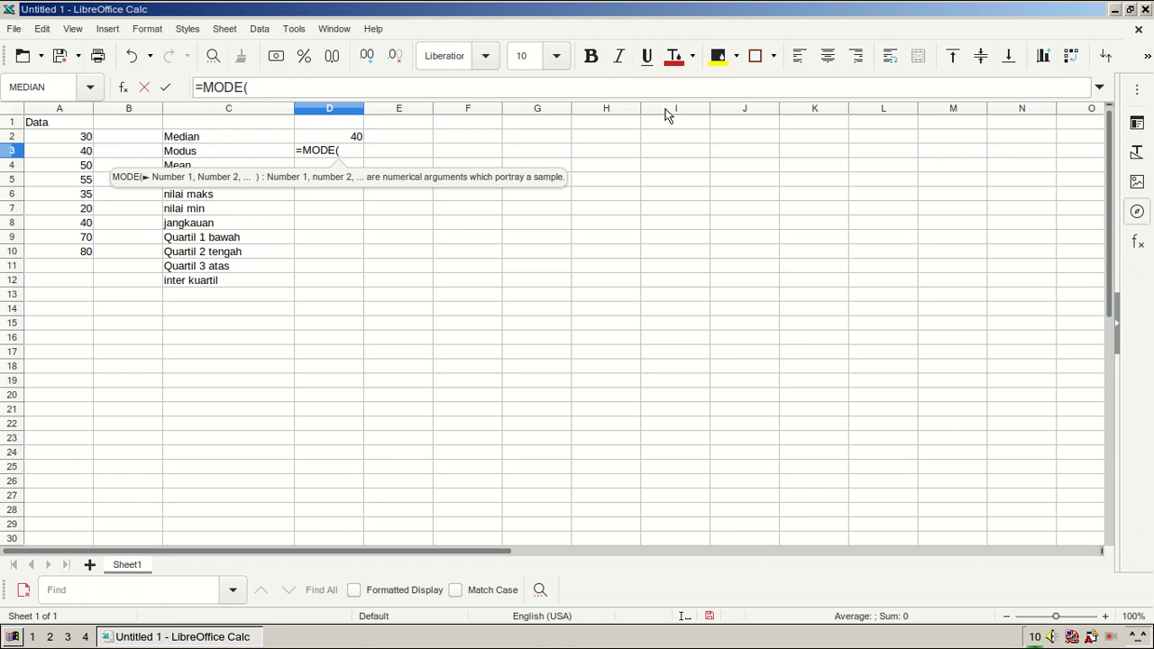
click(77, 138)
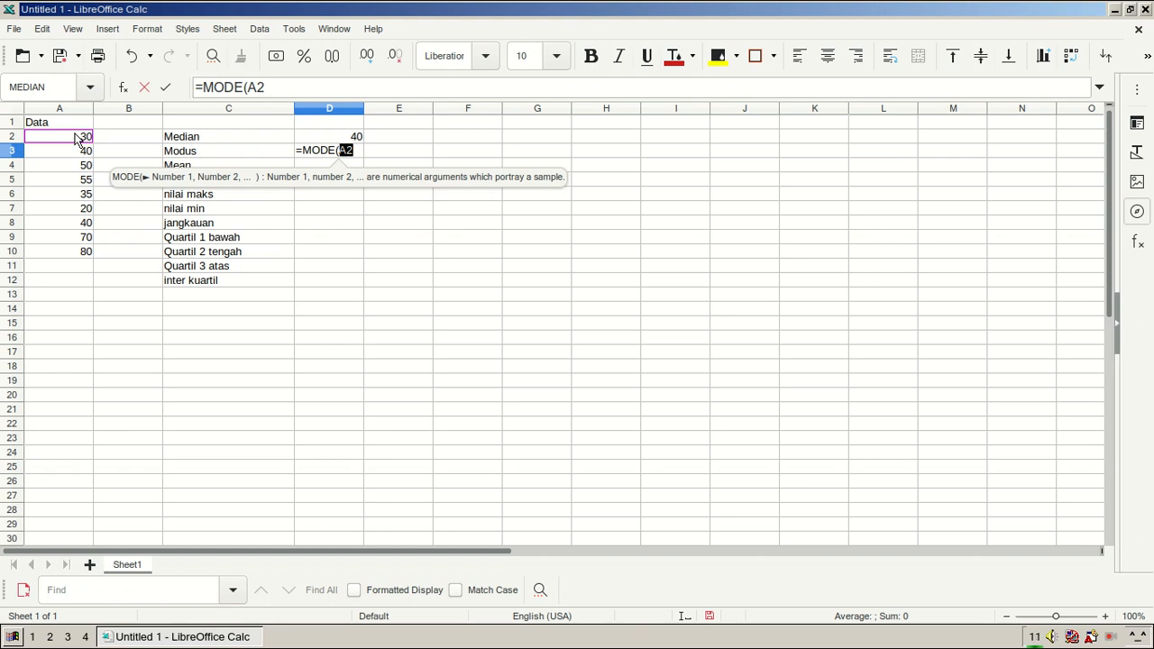
drag(78, 137, 79, 253)
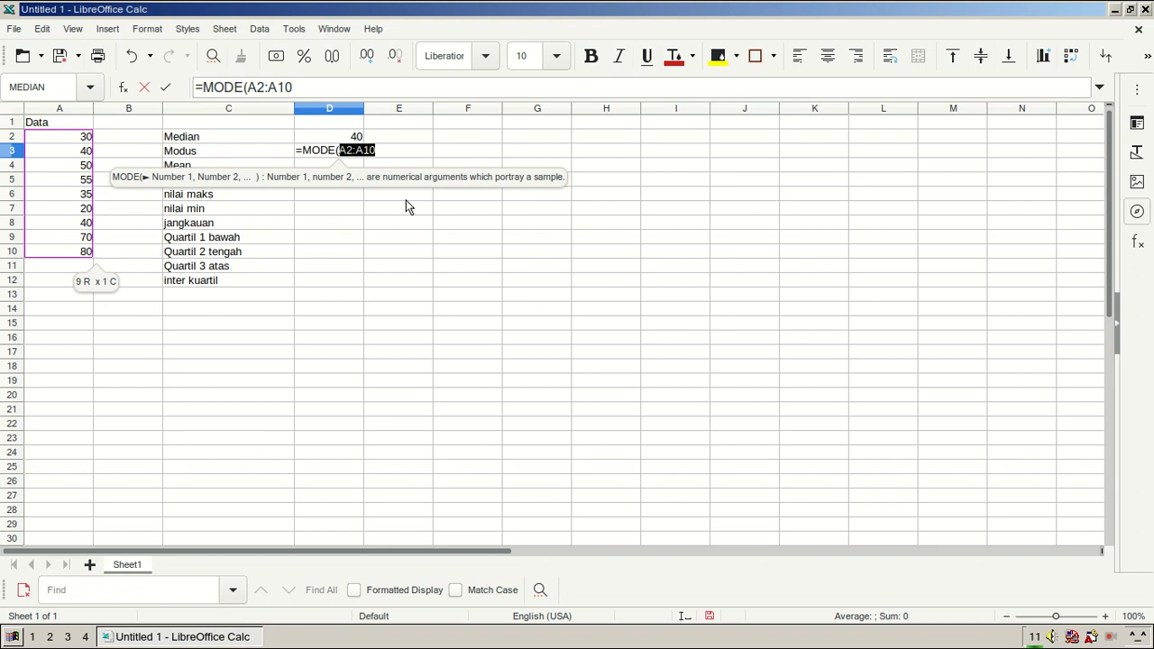
text())
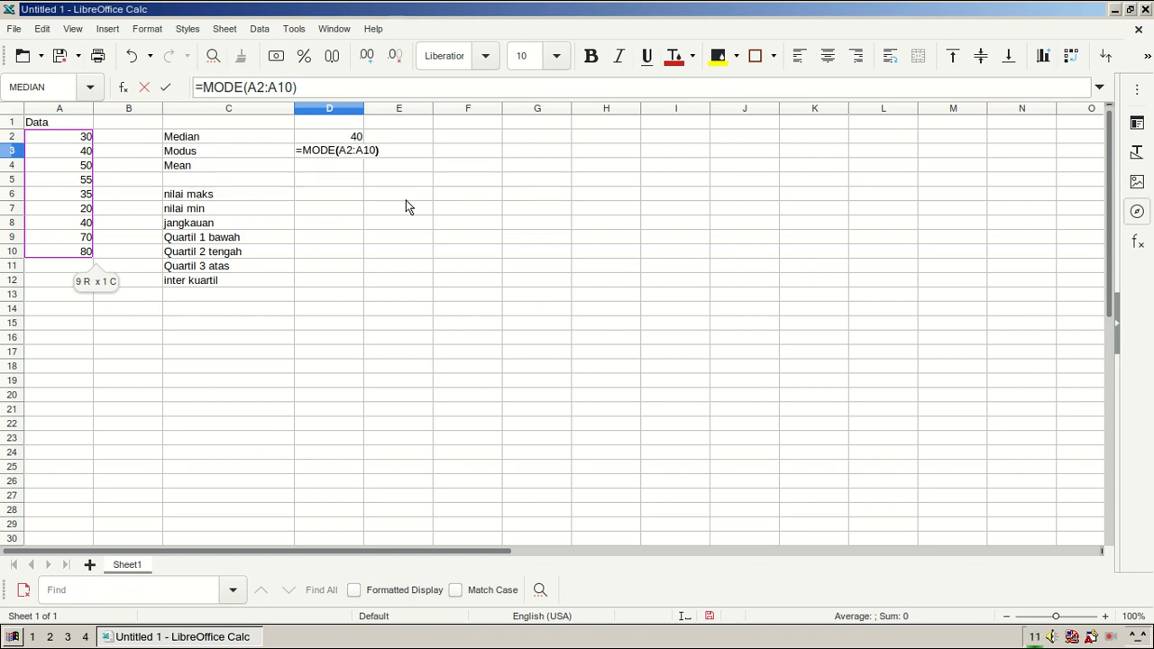
key(Return)
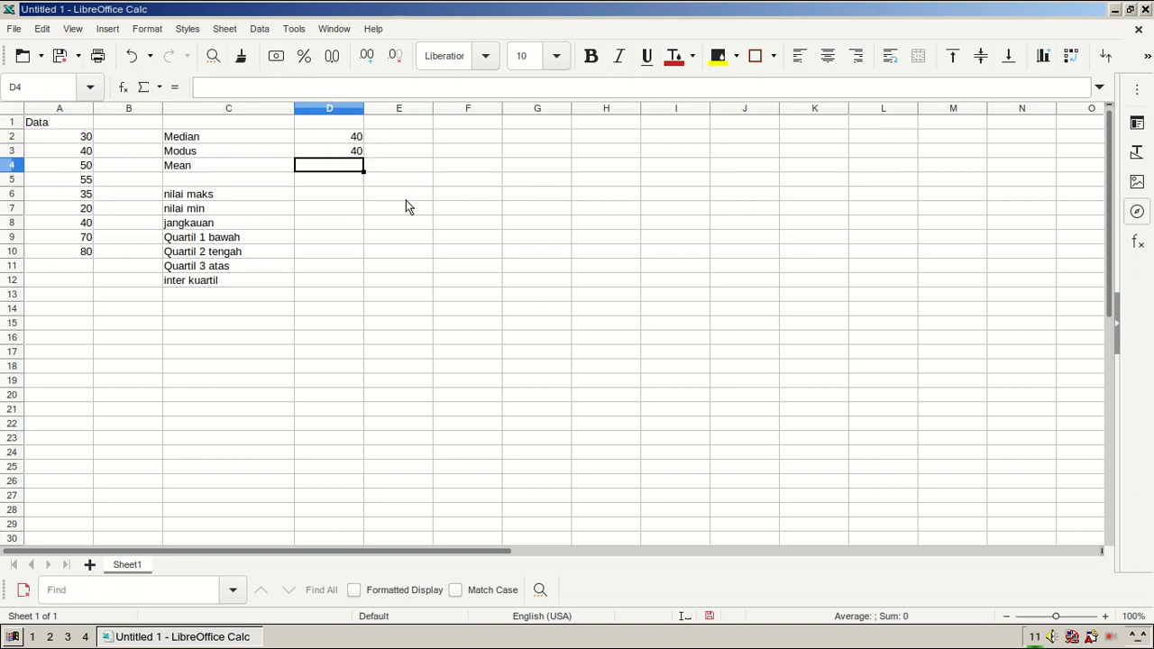
click(85, 151)
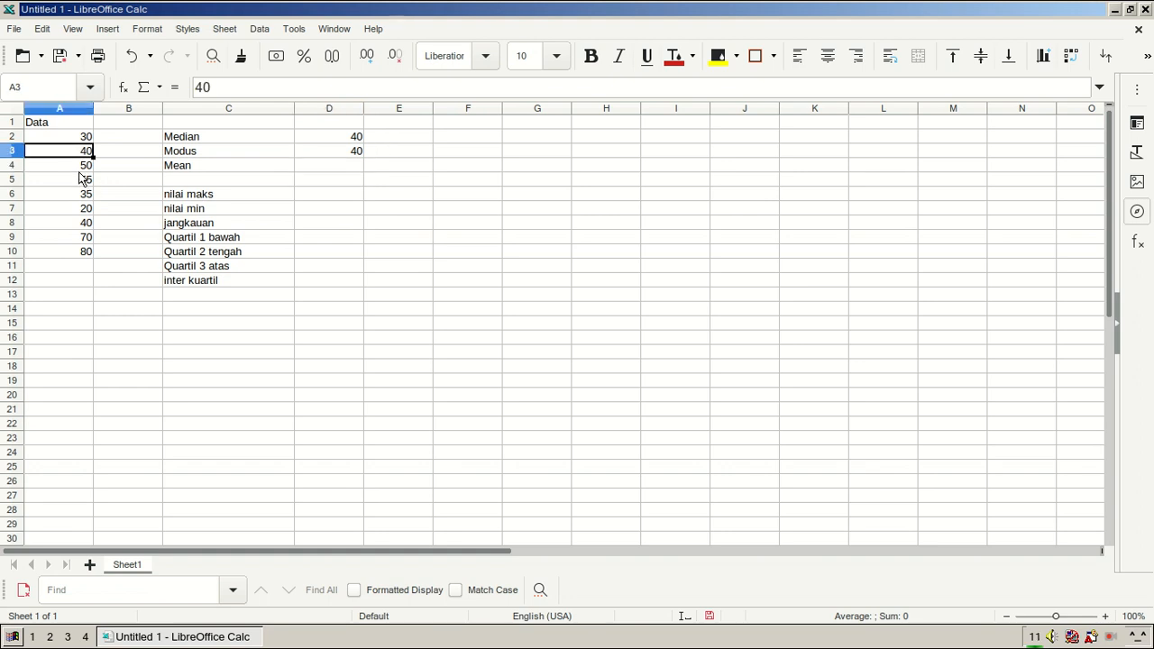
ctrl+click(85, 223)
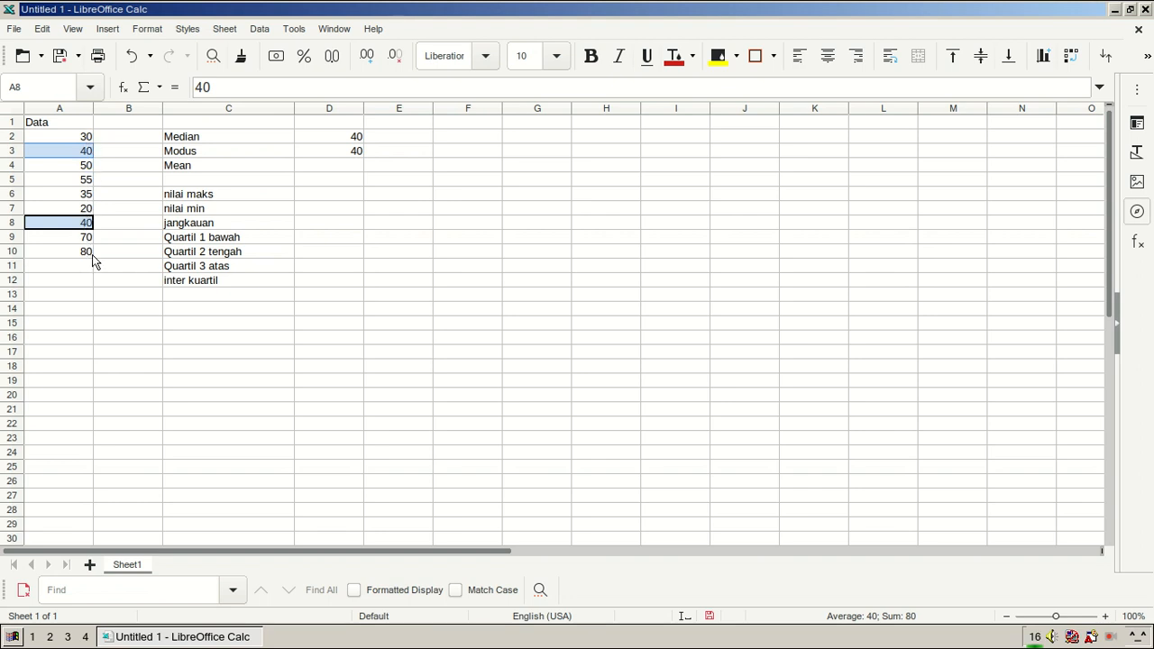
- Calculate the mean of the Data values in cell D4 with the formula =AVERAGE(A2:A10)
click(354, 165)
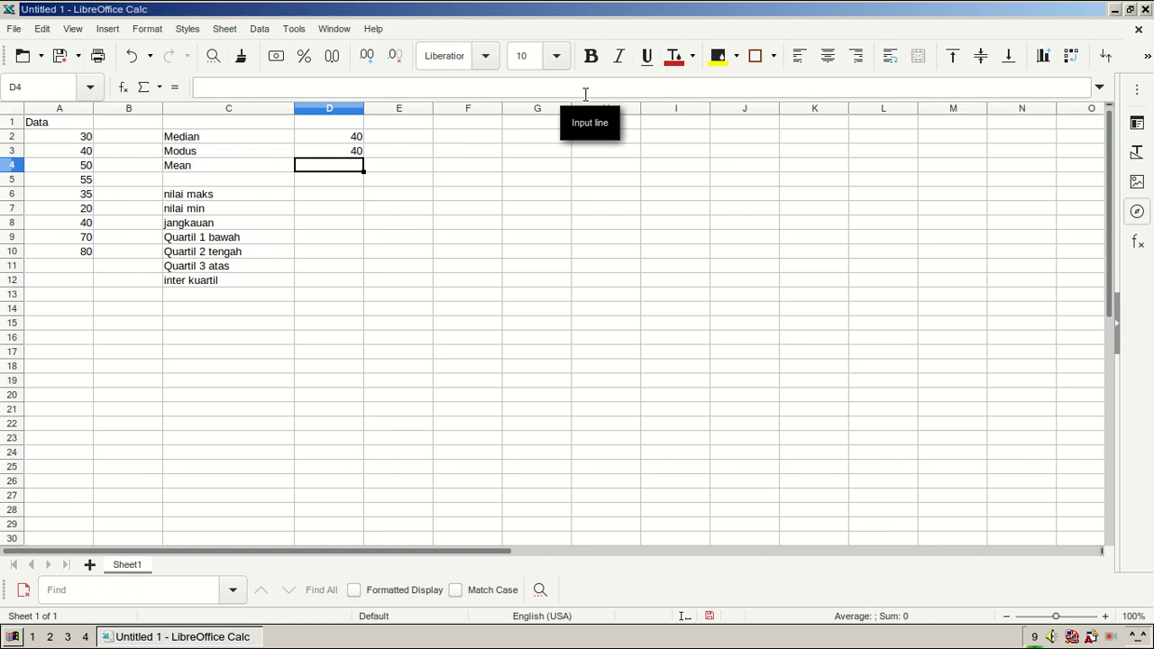
text(=)
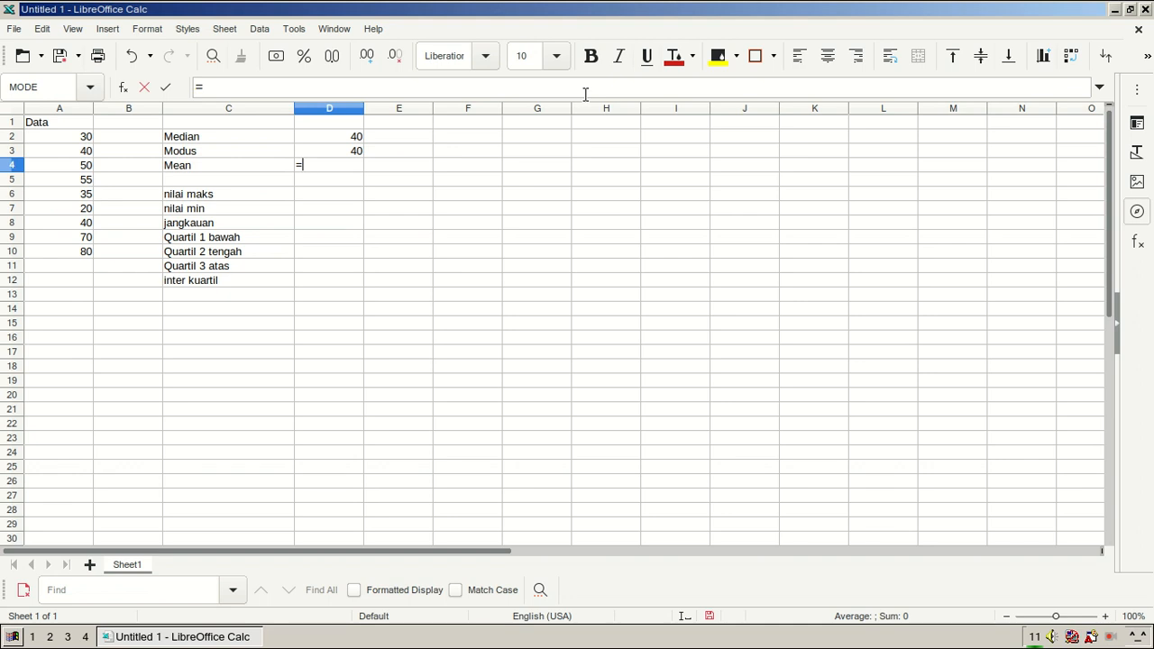
text(MEAN)
key(BackSpace)
key(BackSpace)
key(BackSpace)
key(BackSpace)
text(AV)
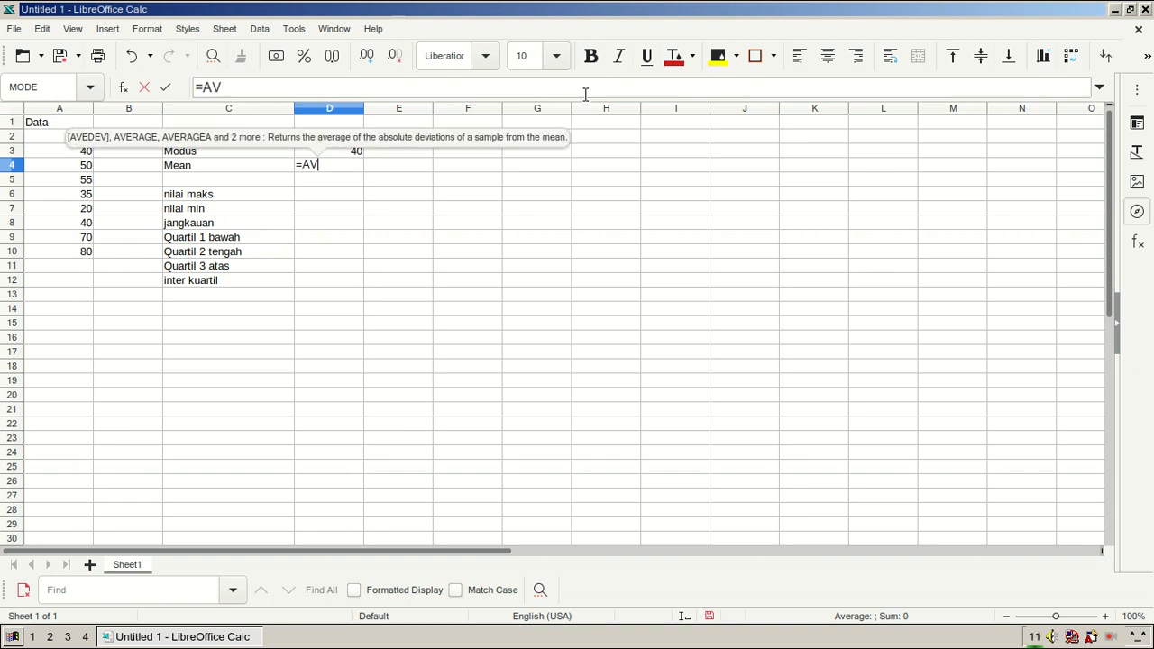
text(ERAGE()
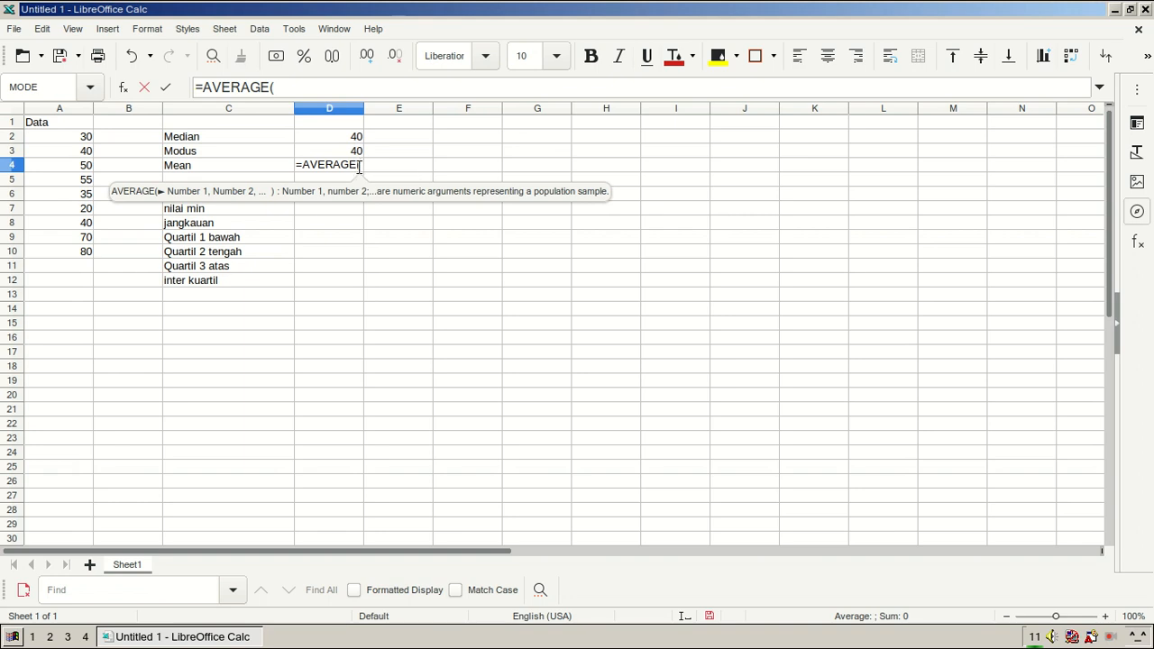
drag(84, 142, 84, 254)
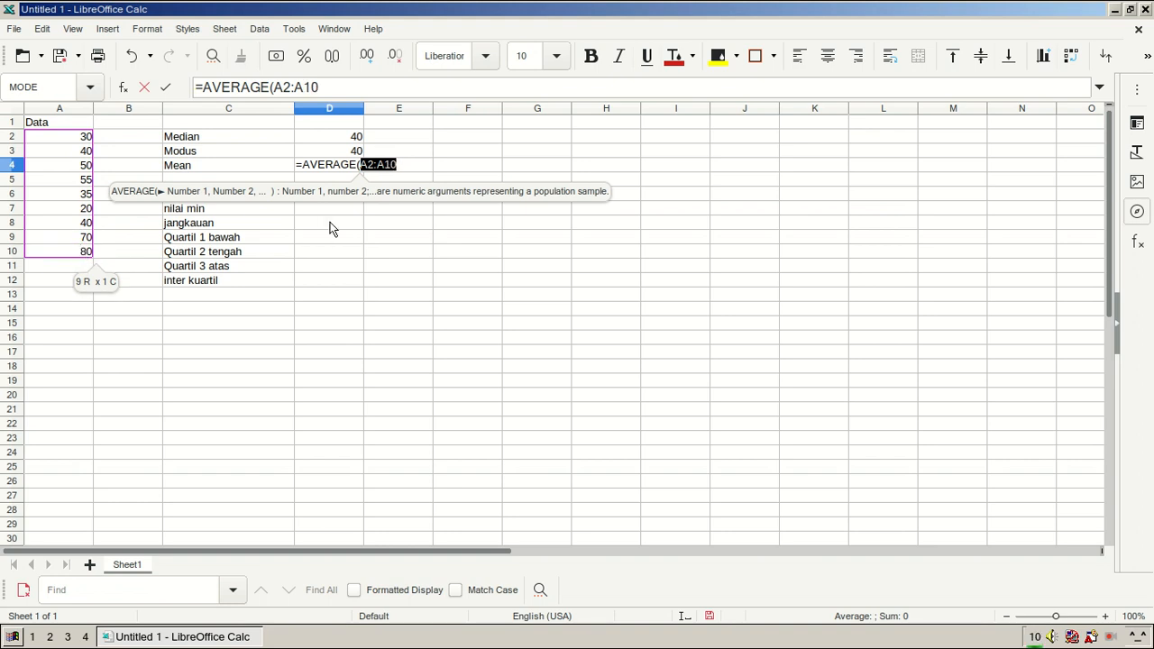
text())
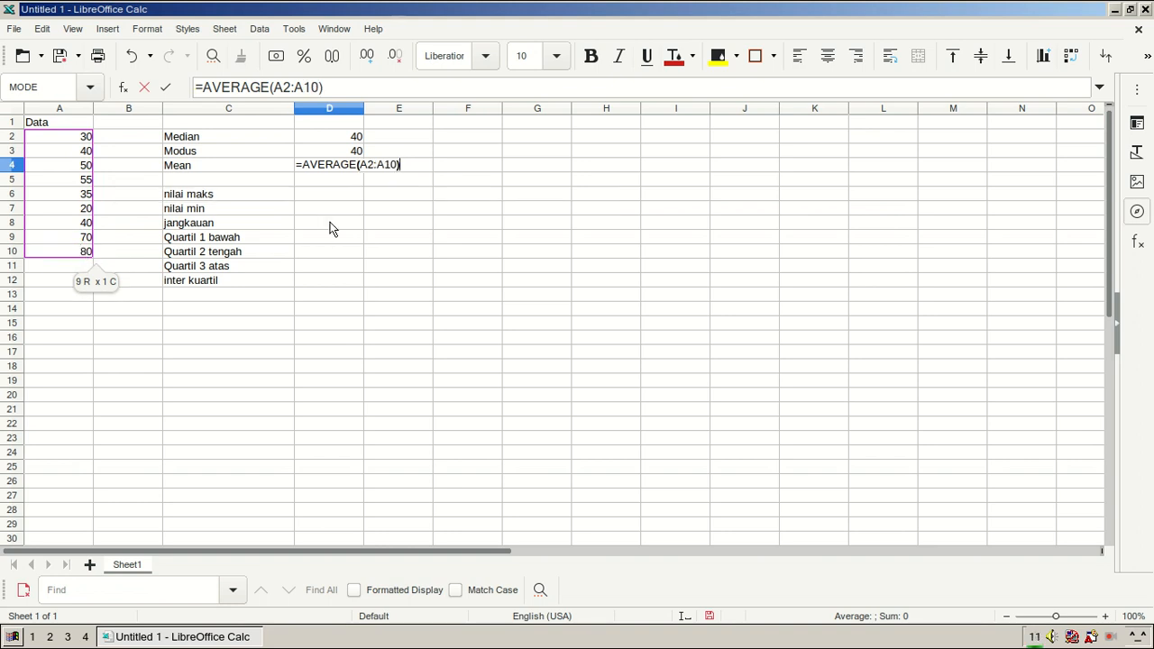
key(Return)
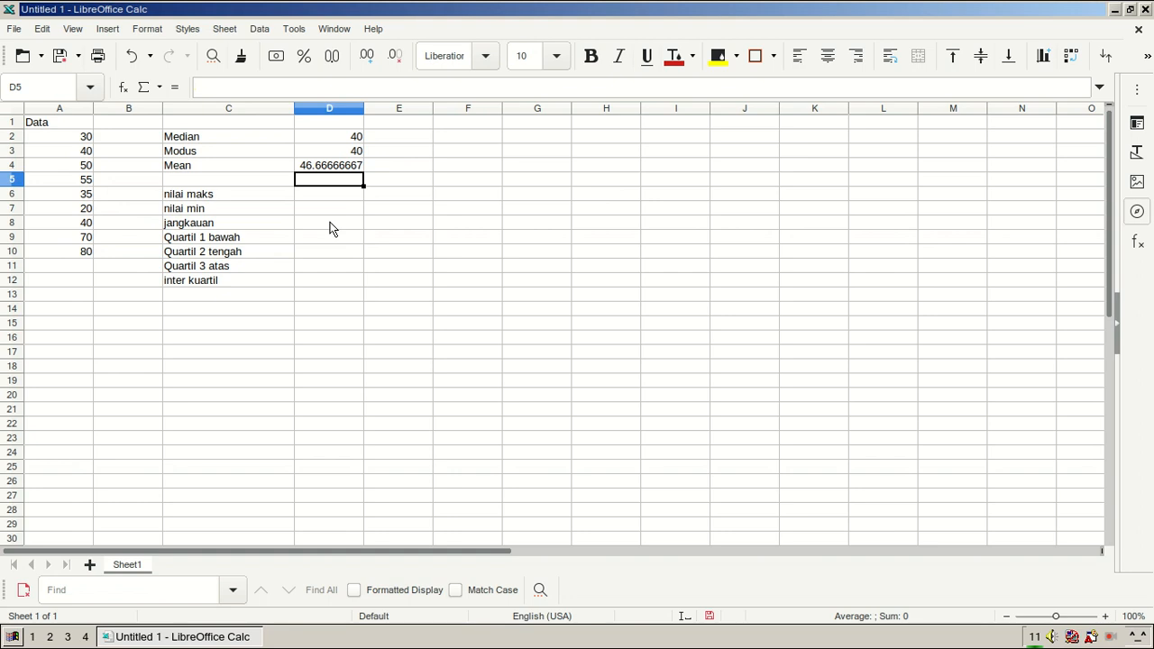
click(352, 168)
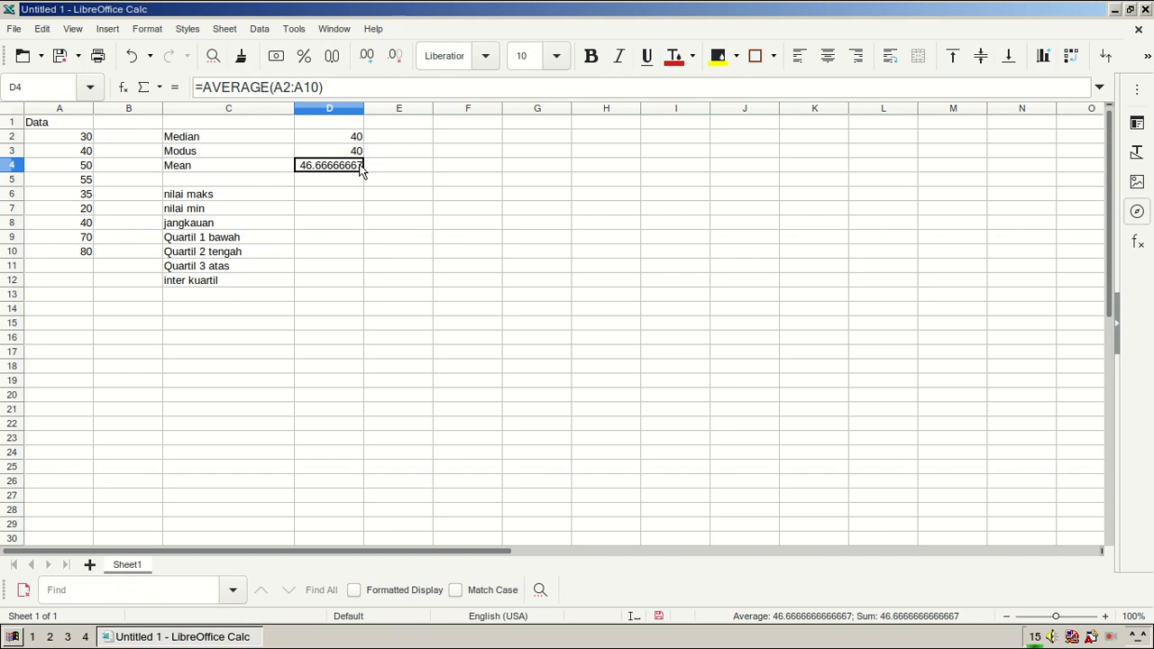
- Review the Median, Modus and Mean labels in C2:C4 and the nilai maks, nilai min and jangkauan labels in C6:C8
click(266, 229)
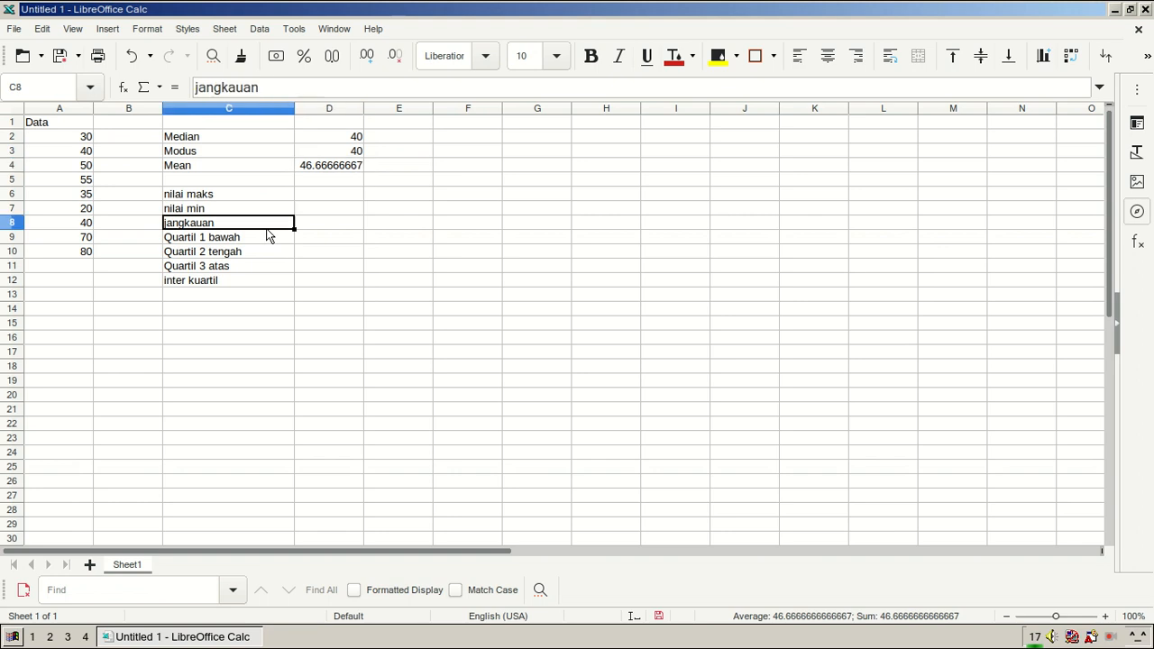
click(215, 137)
drag(216, 135, 217, 168)
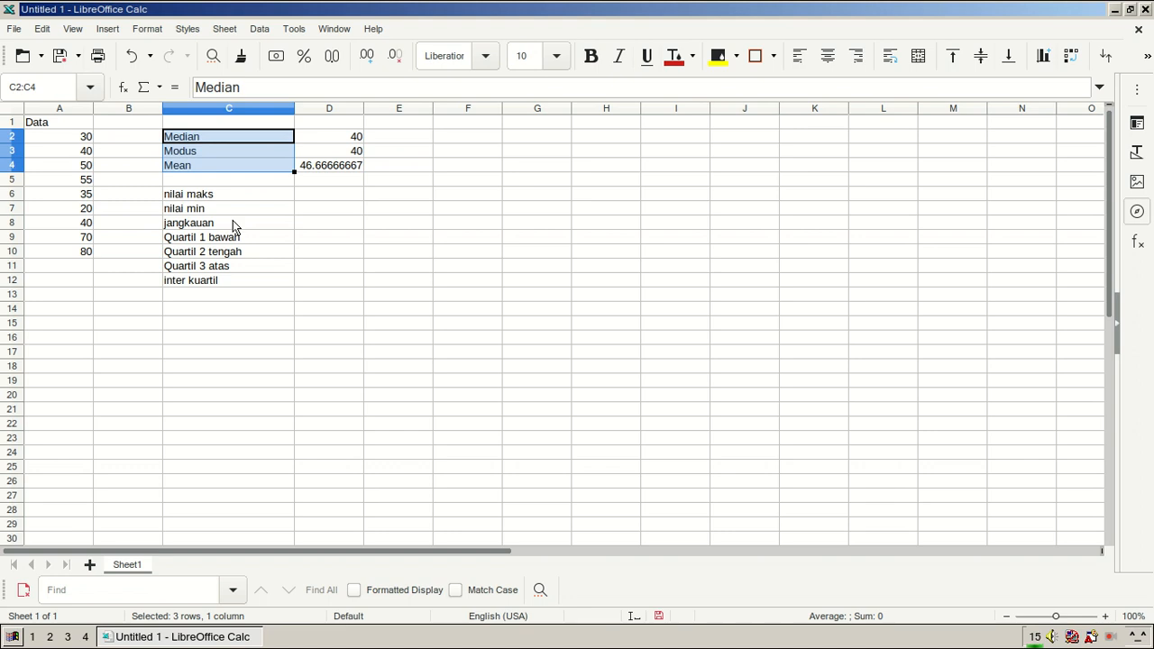
click(233, 224)
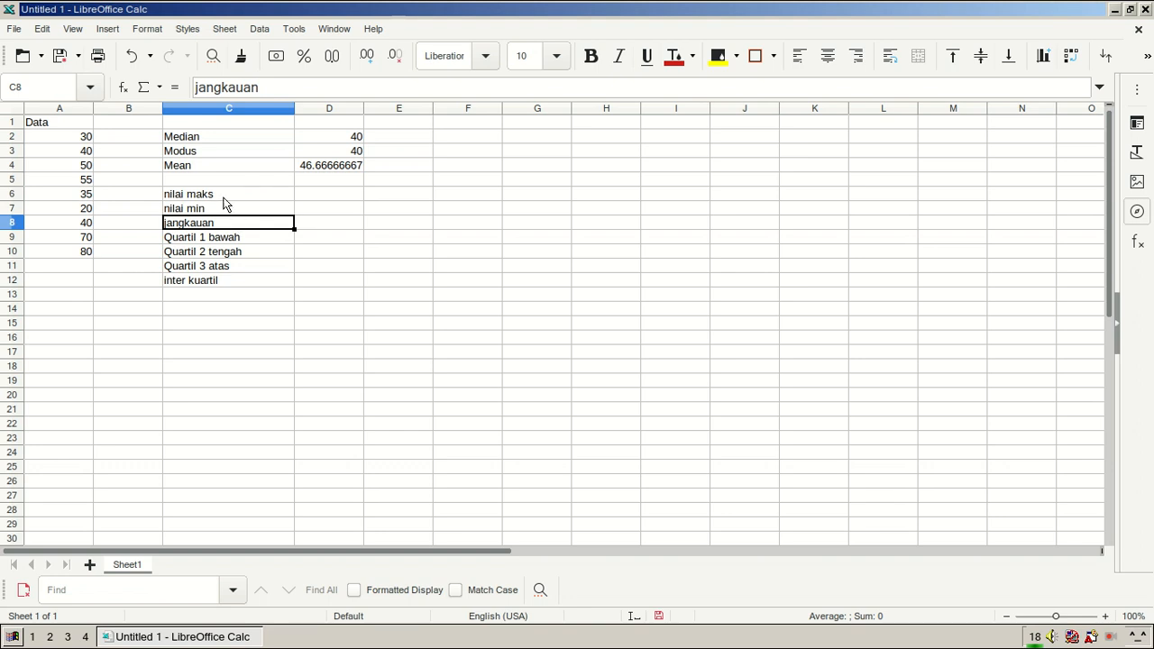
click(225, 199)
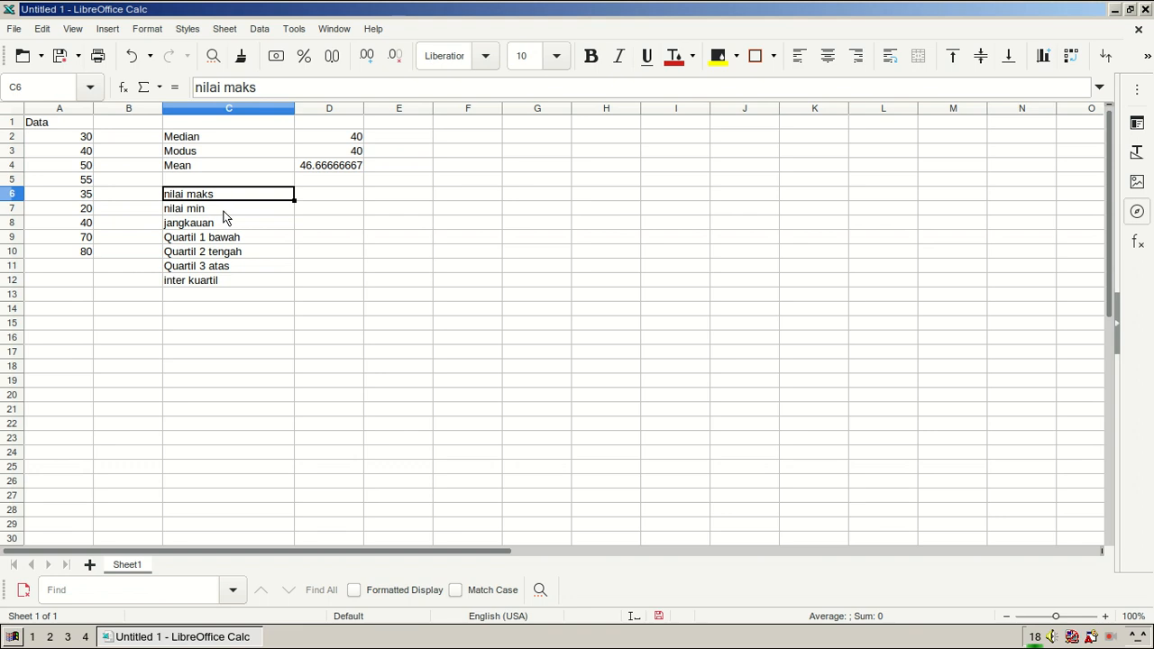
click(224, 213)
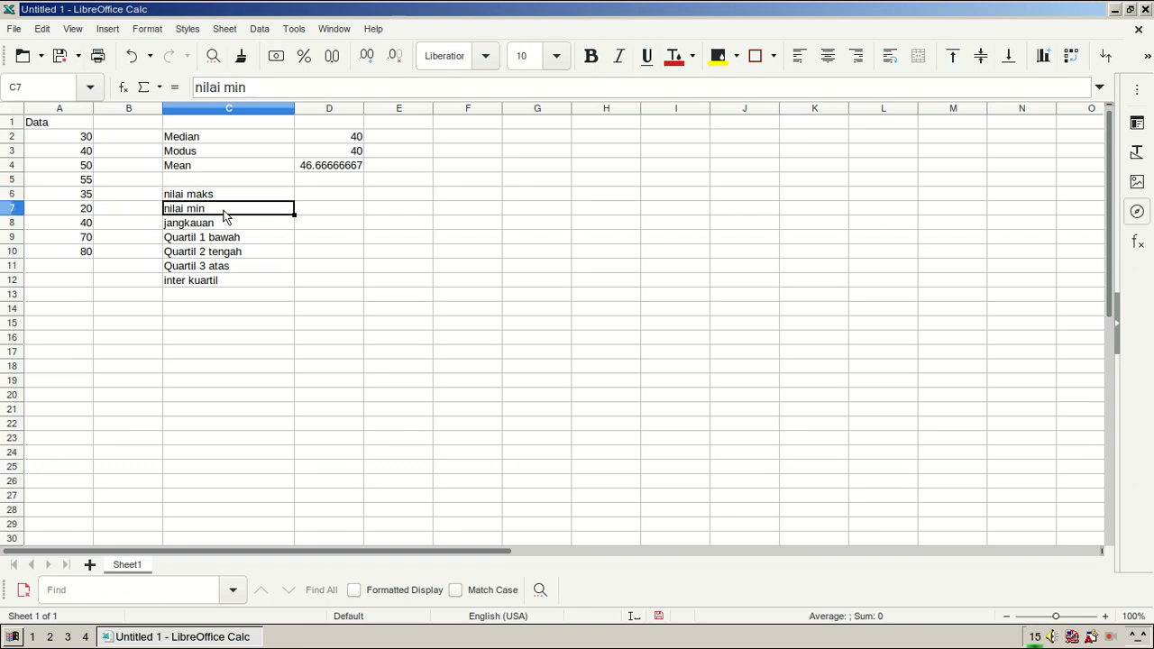
click(227, 196)
click(226, 226)
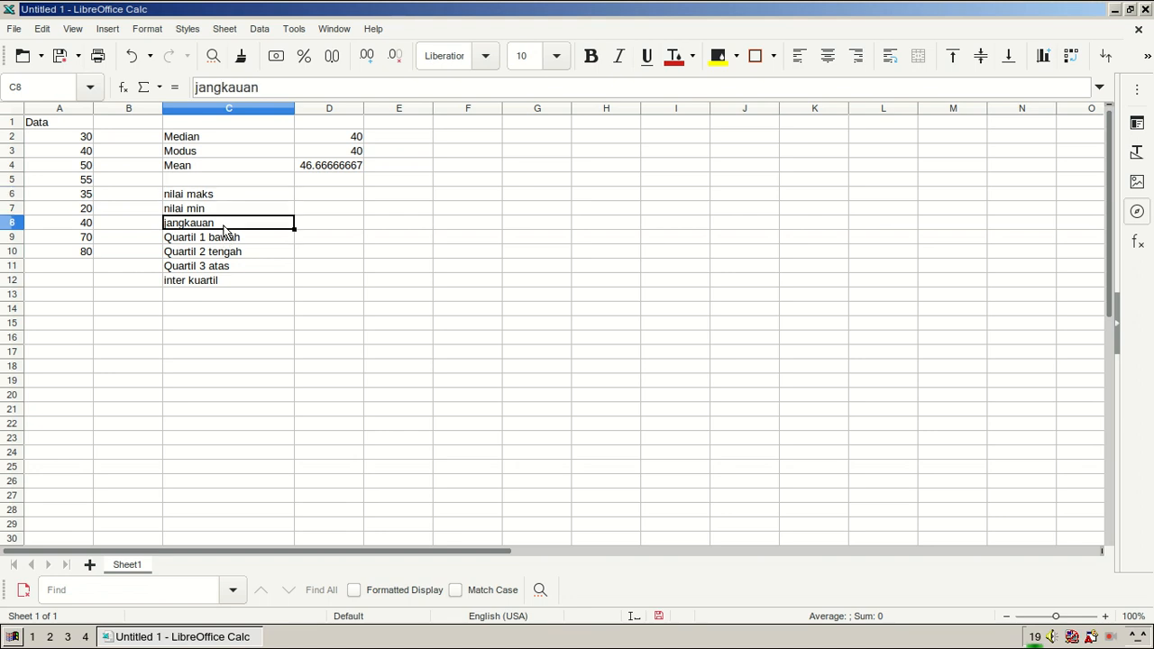
drag(225, 196, 225, 213)
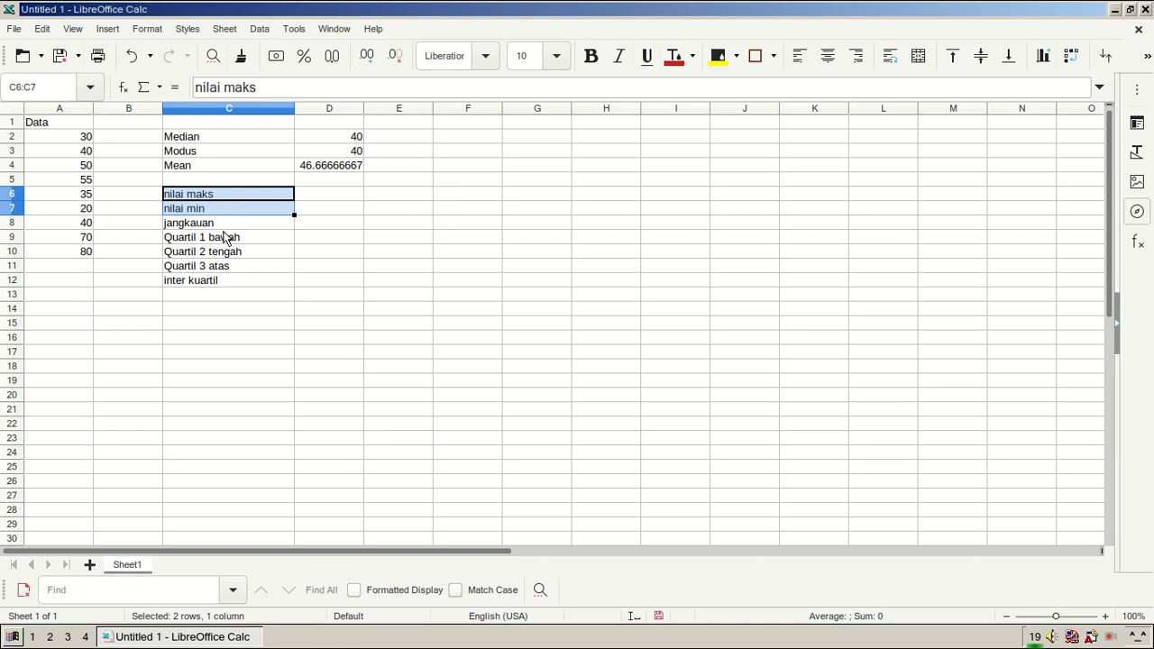
click(228, 224)
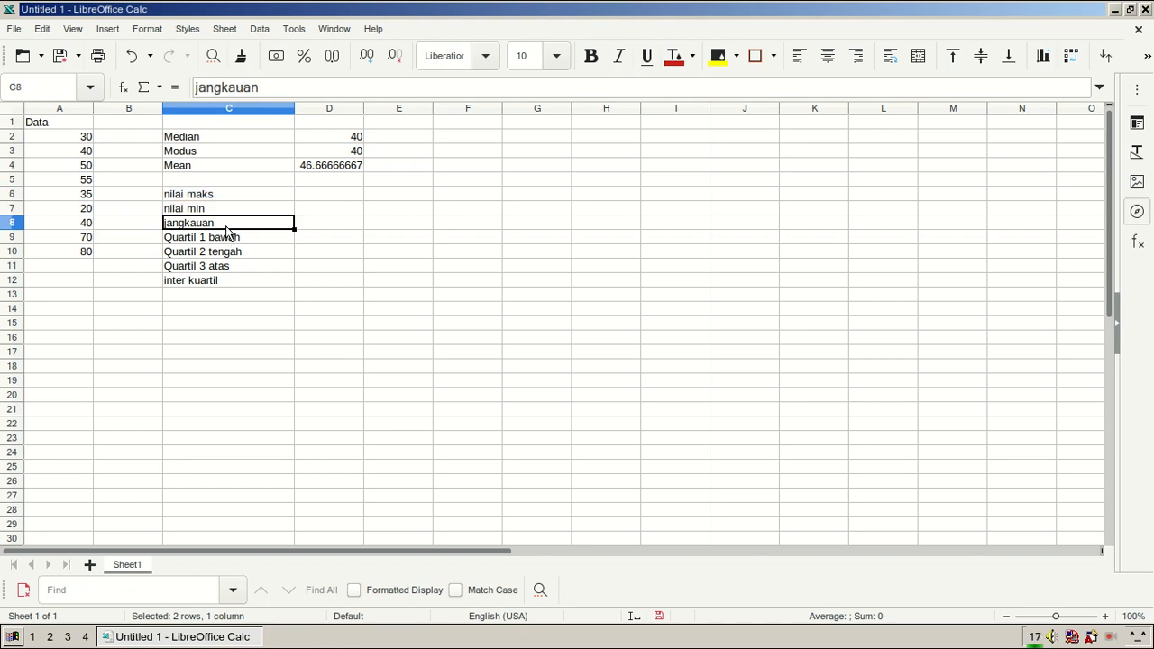
- Calculate the maximum of the Data values in cell D6 with the formula =MAX(A2:A10) and check it against the value in A10
click(323, 197)
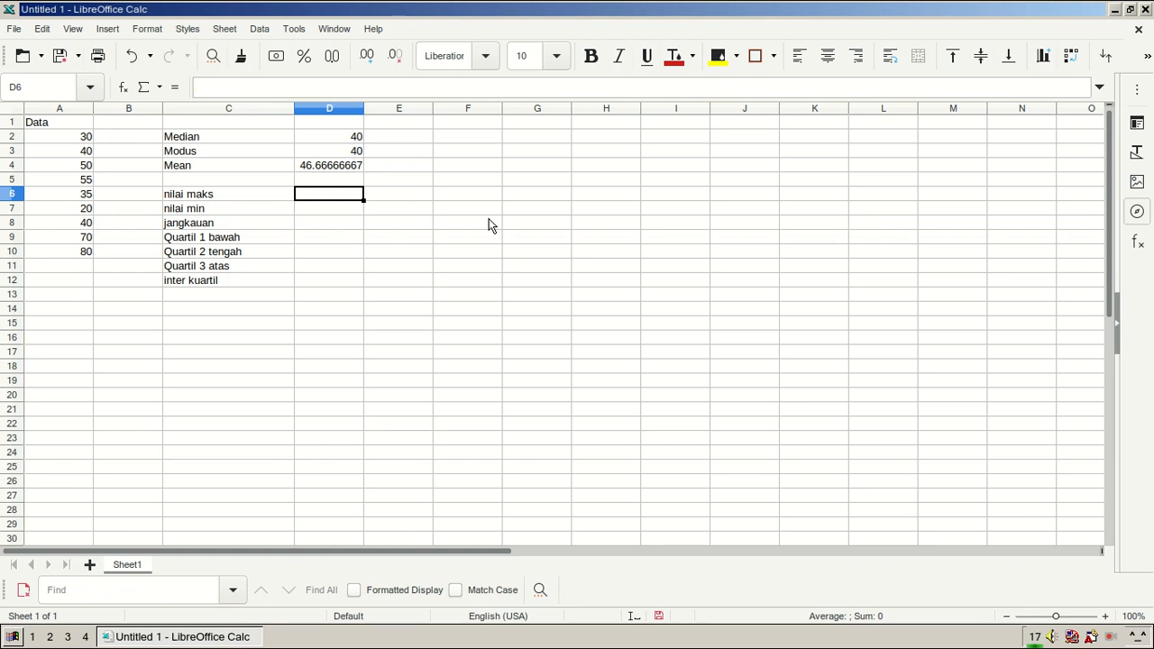
text(=)
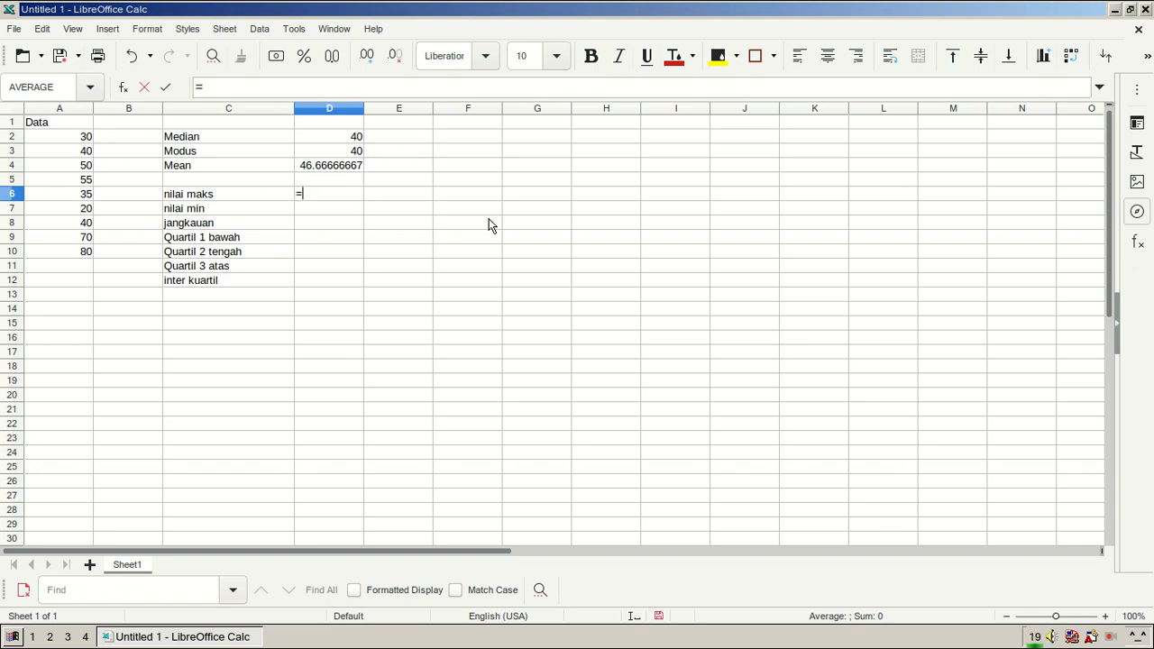
text(MA)
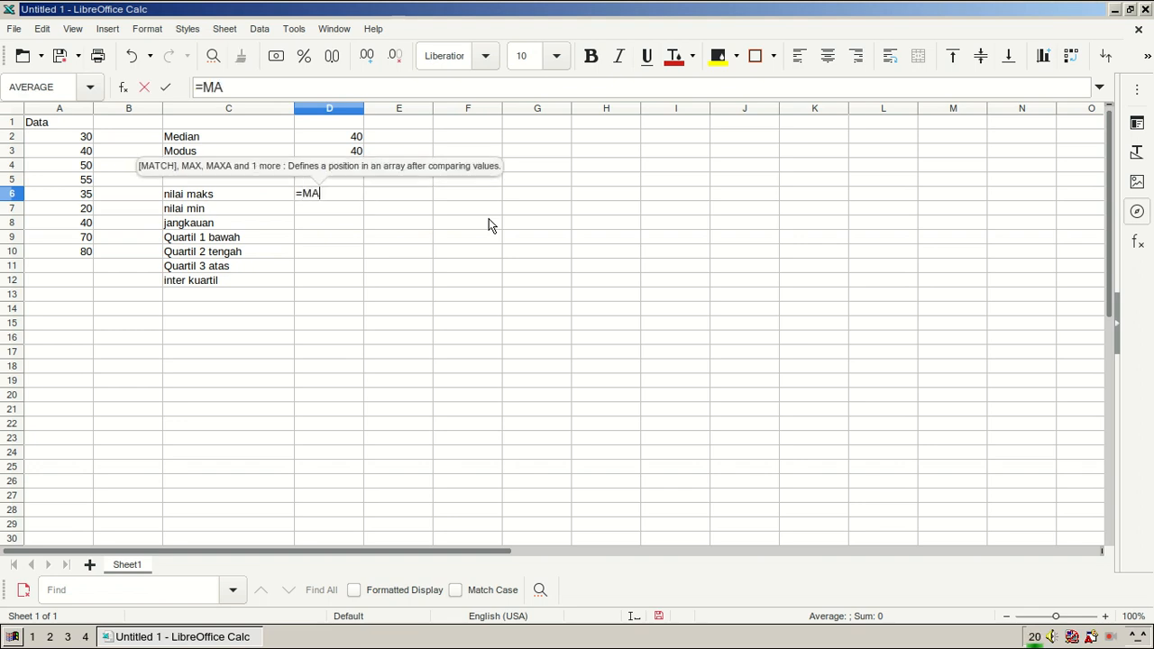
text(X)
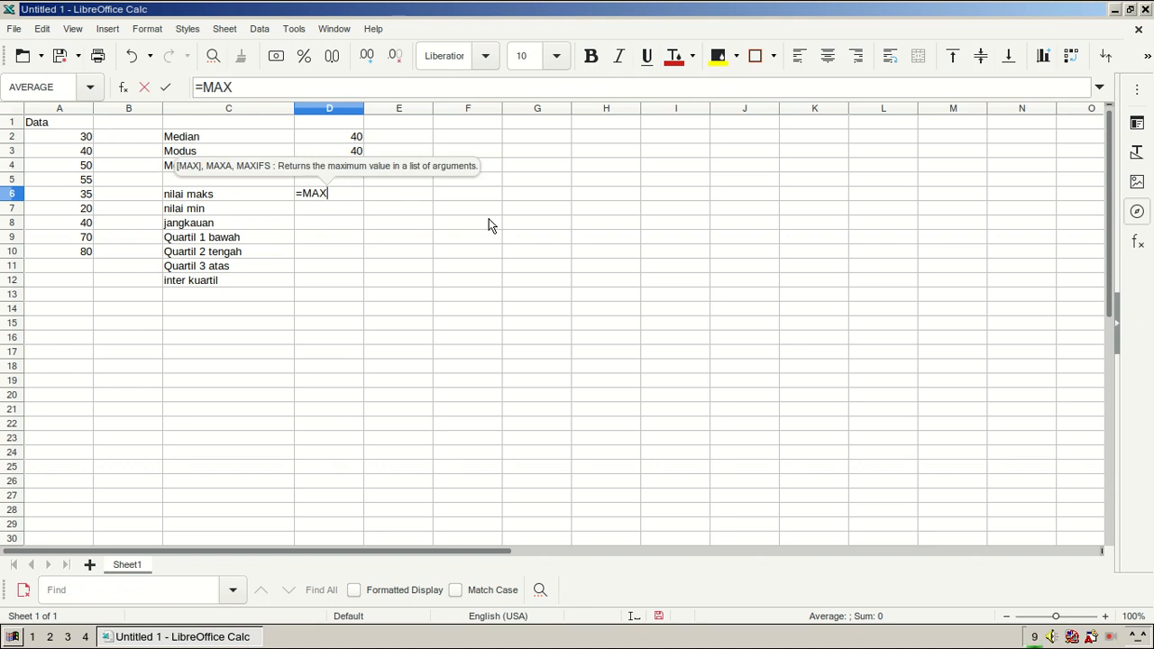
text(()
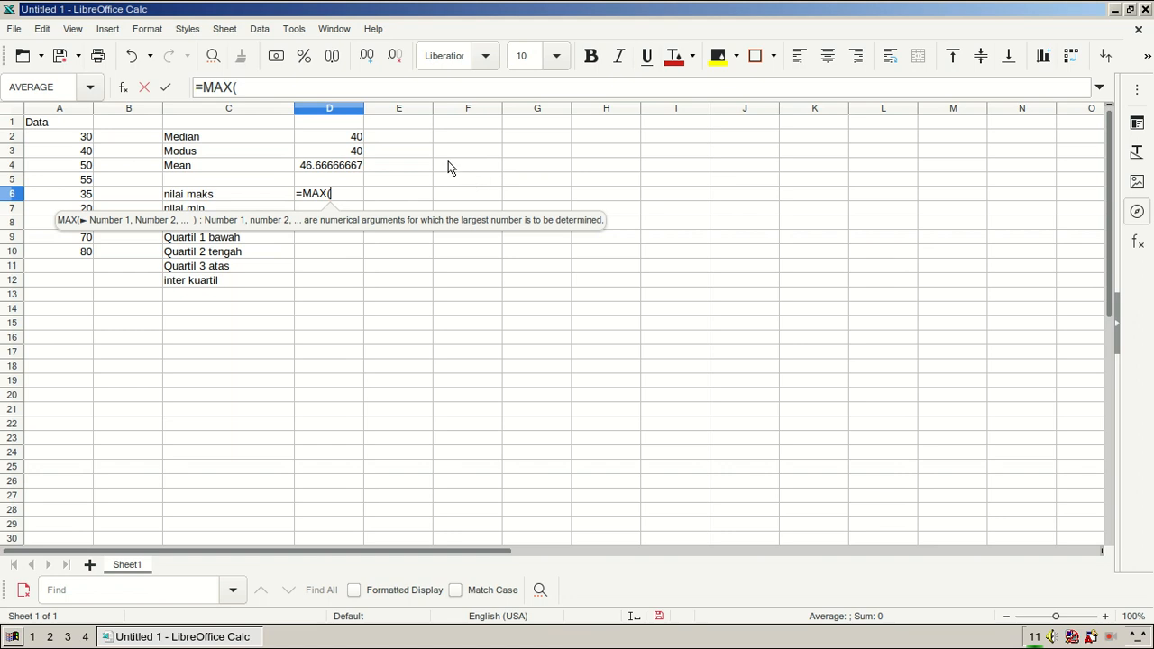
click(88, 142)
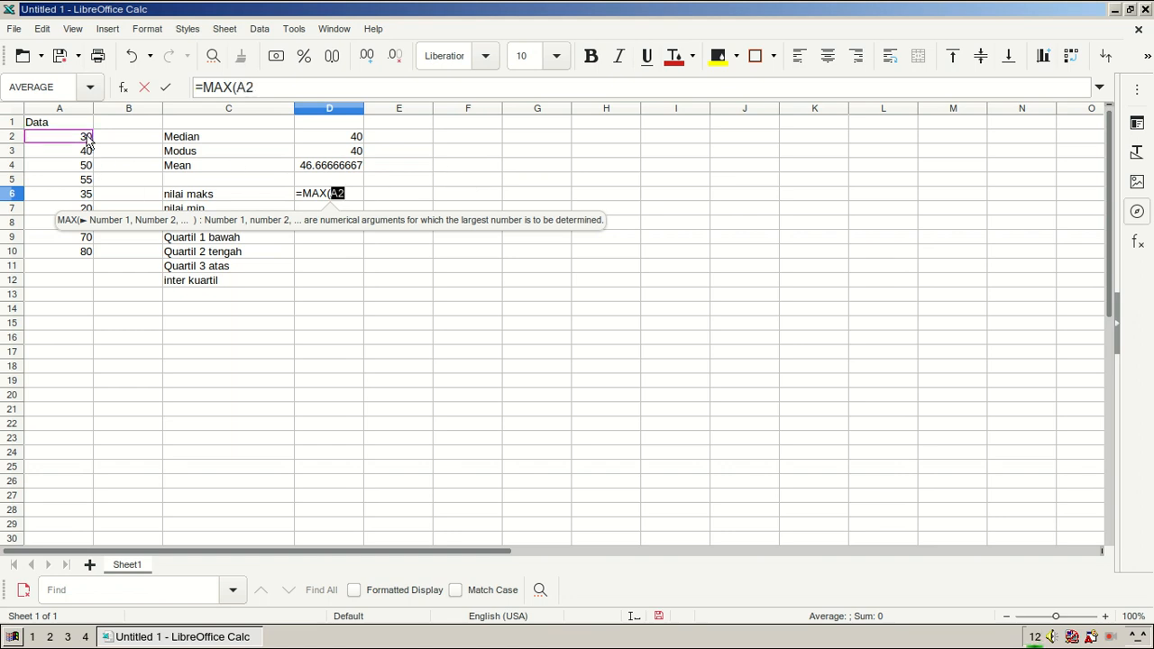
drag(88, 142, 82, 258)
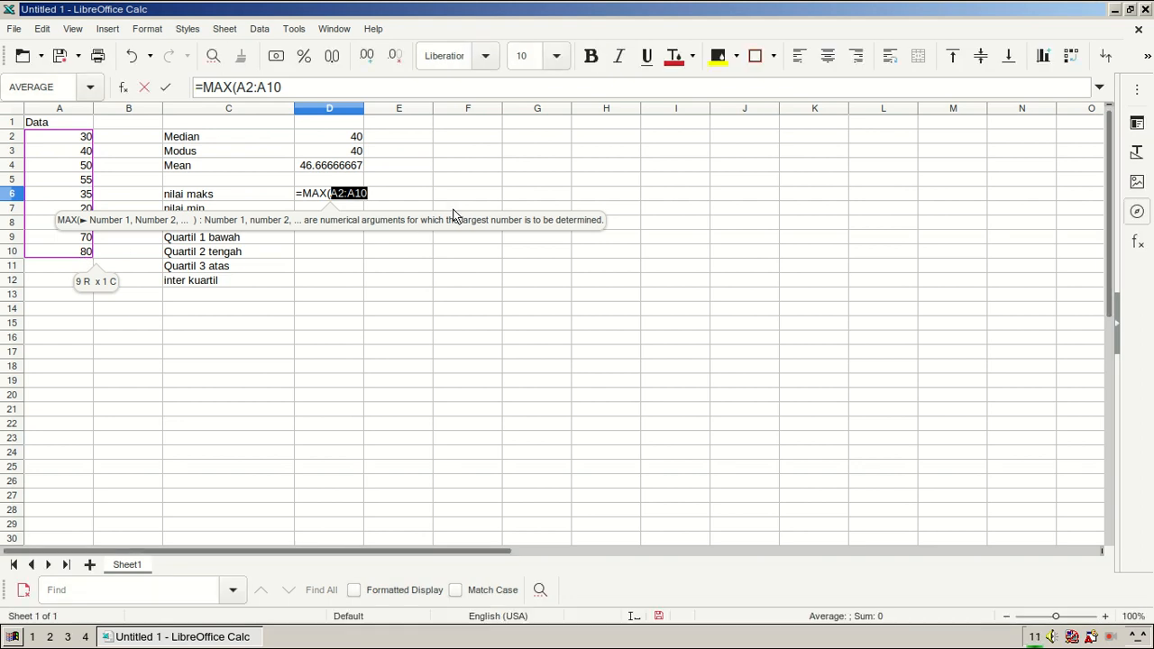
text())
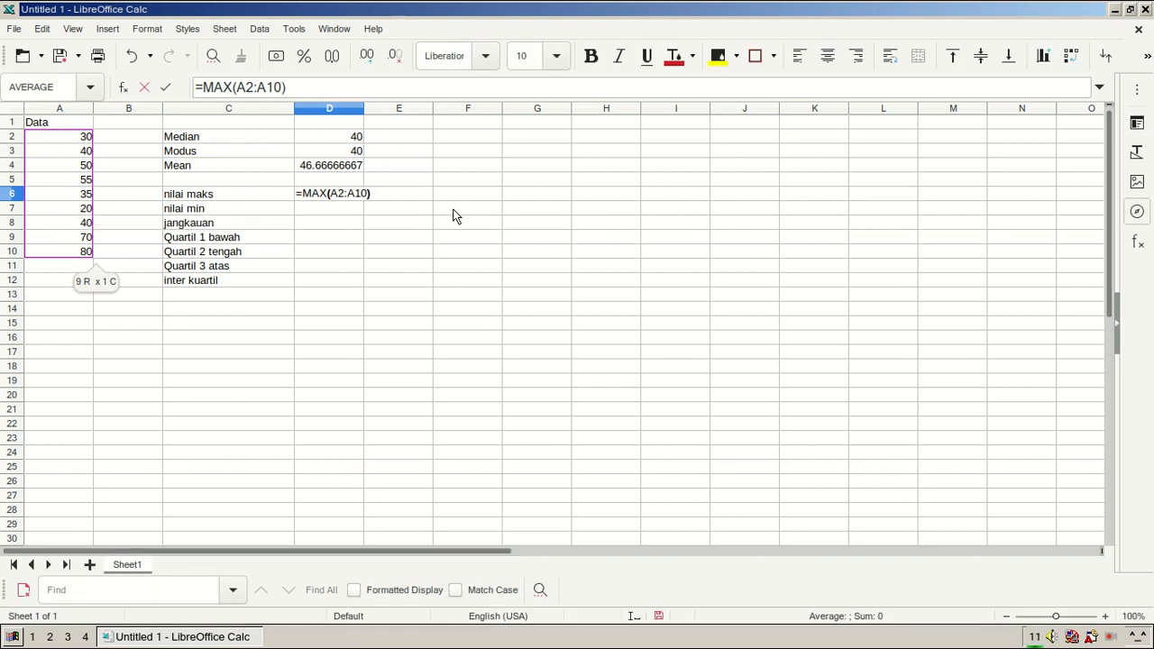
key(Return)
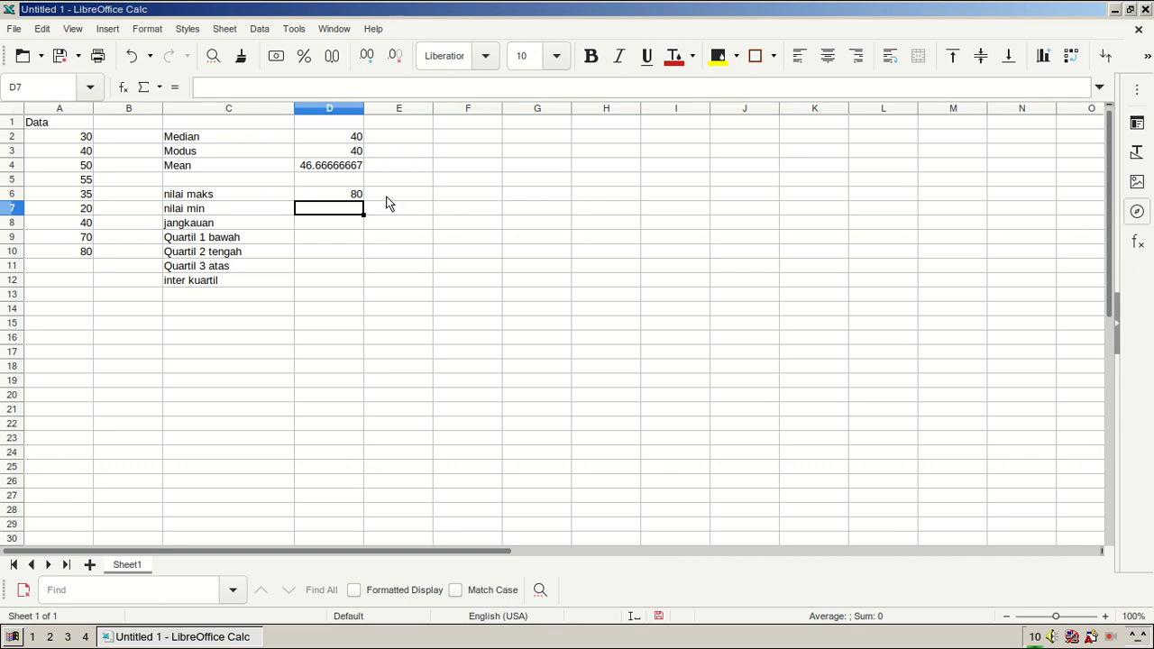
click(83, 256)
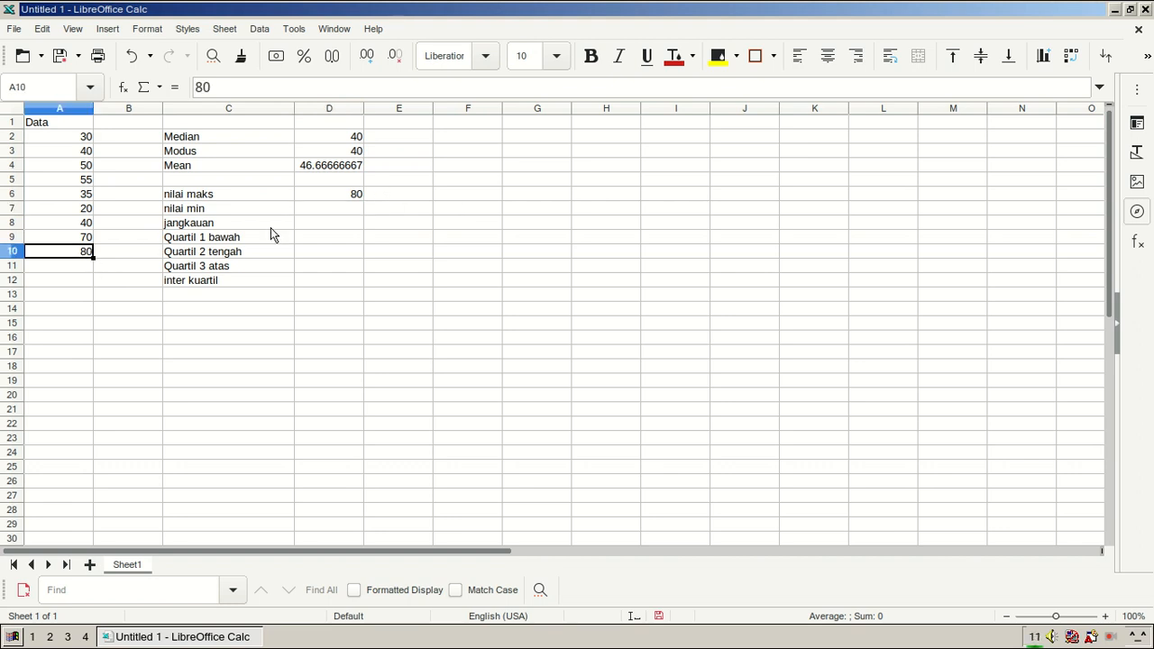
click(341, 196)
click(335, 212)
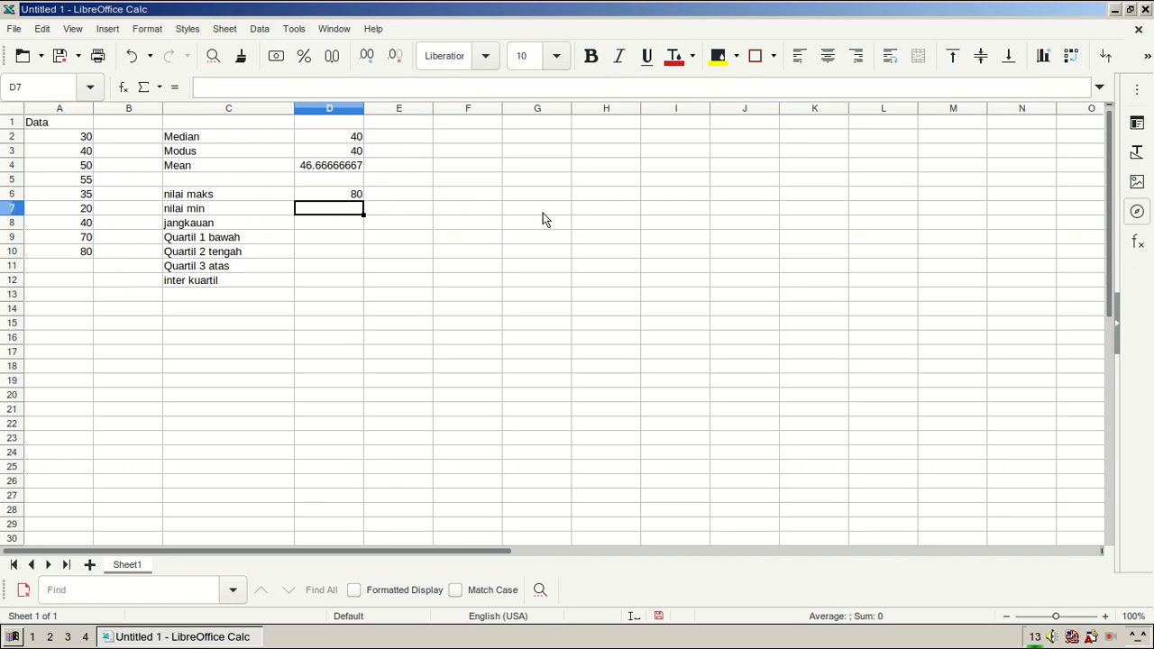
click(359, 197)
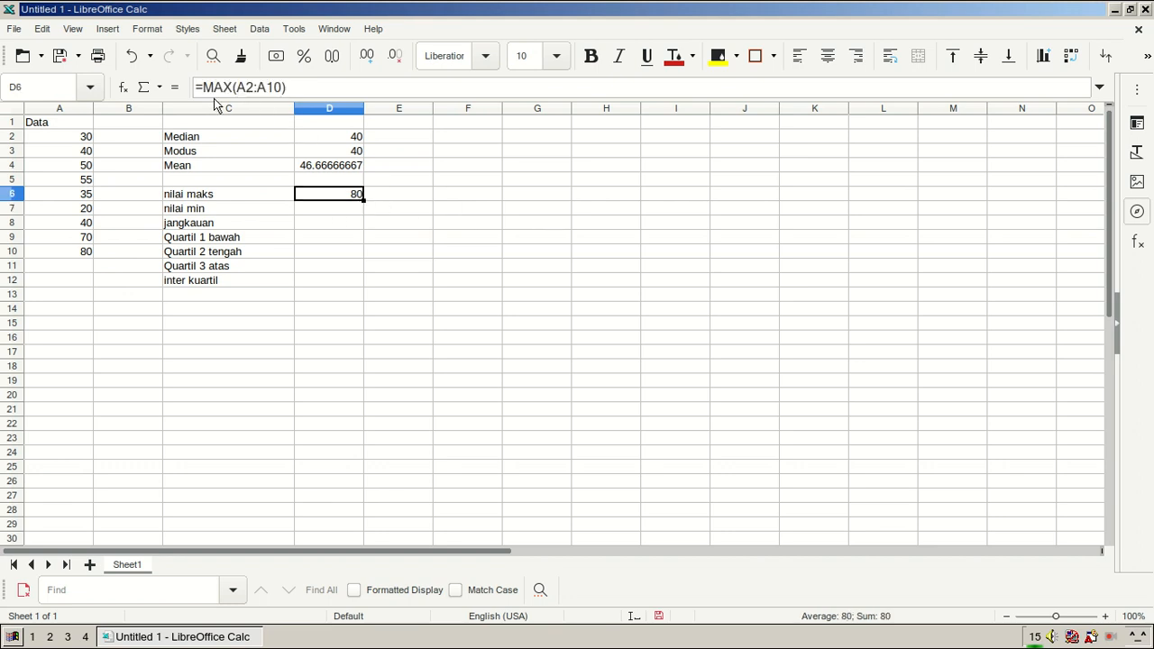
- Calculate the minimum of the Data values in cell D7 with the formula =MIN(A2:A10)
click(348, 213)
text(=MIN()
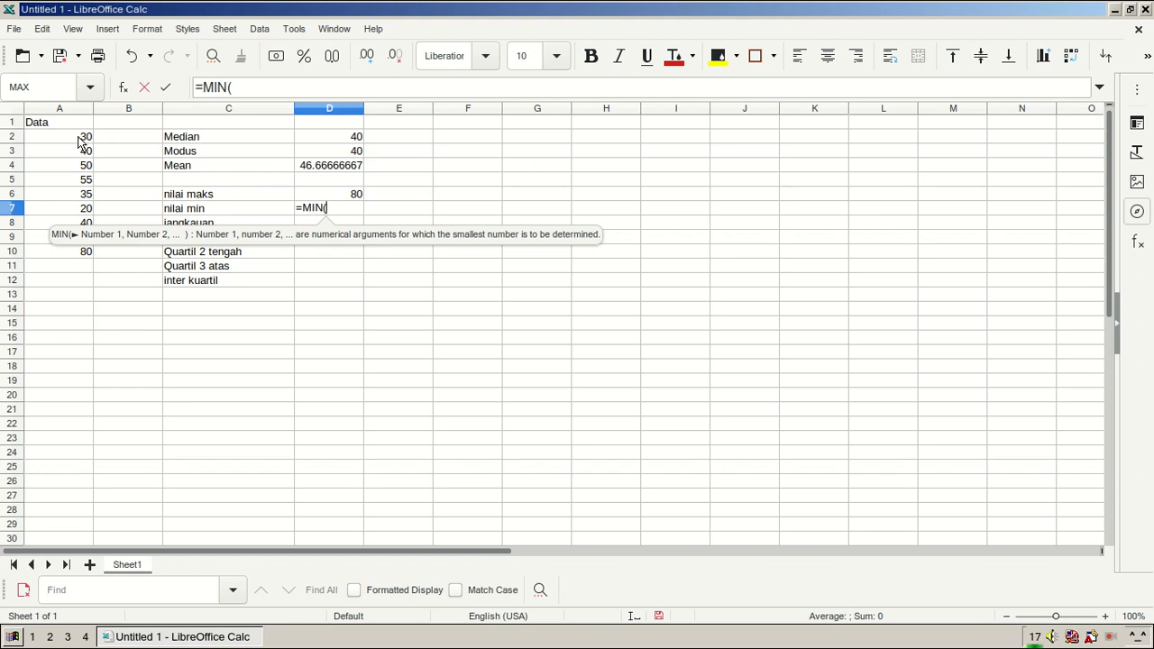
drag(79, 142, 79, 251)
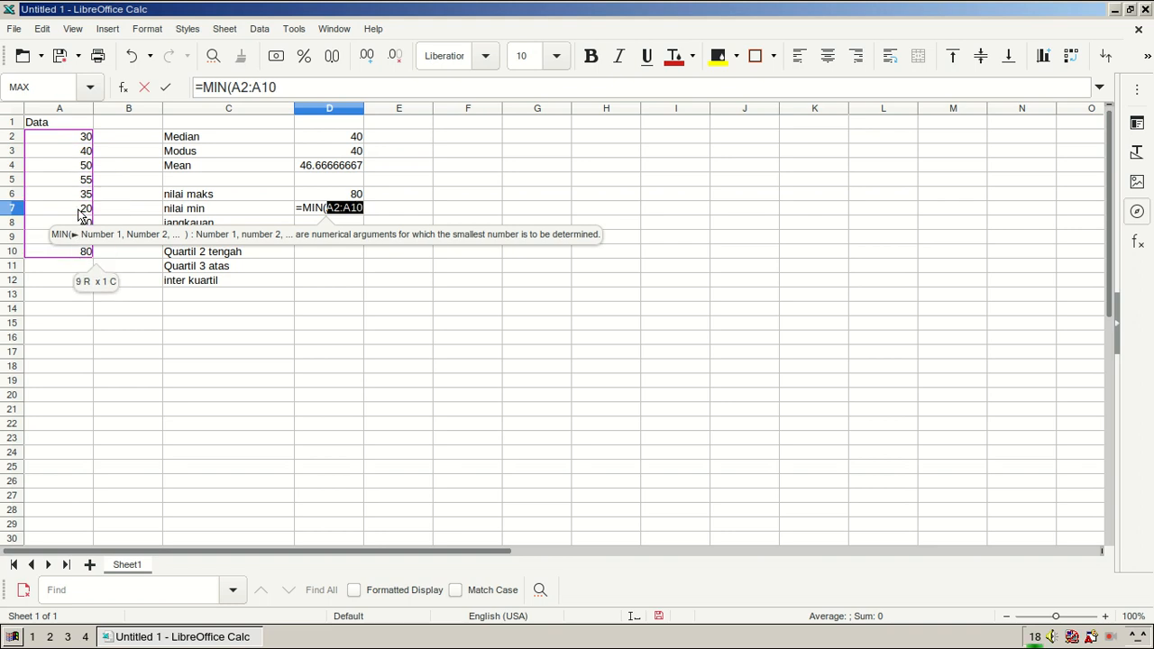
text())
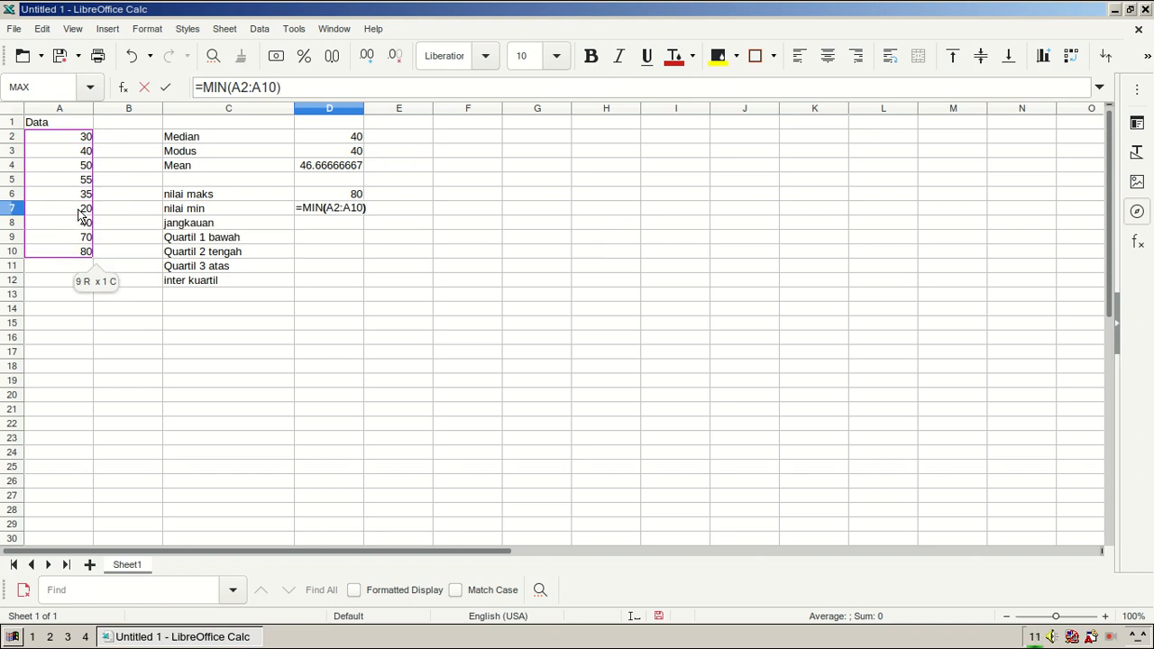
key(Return)
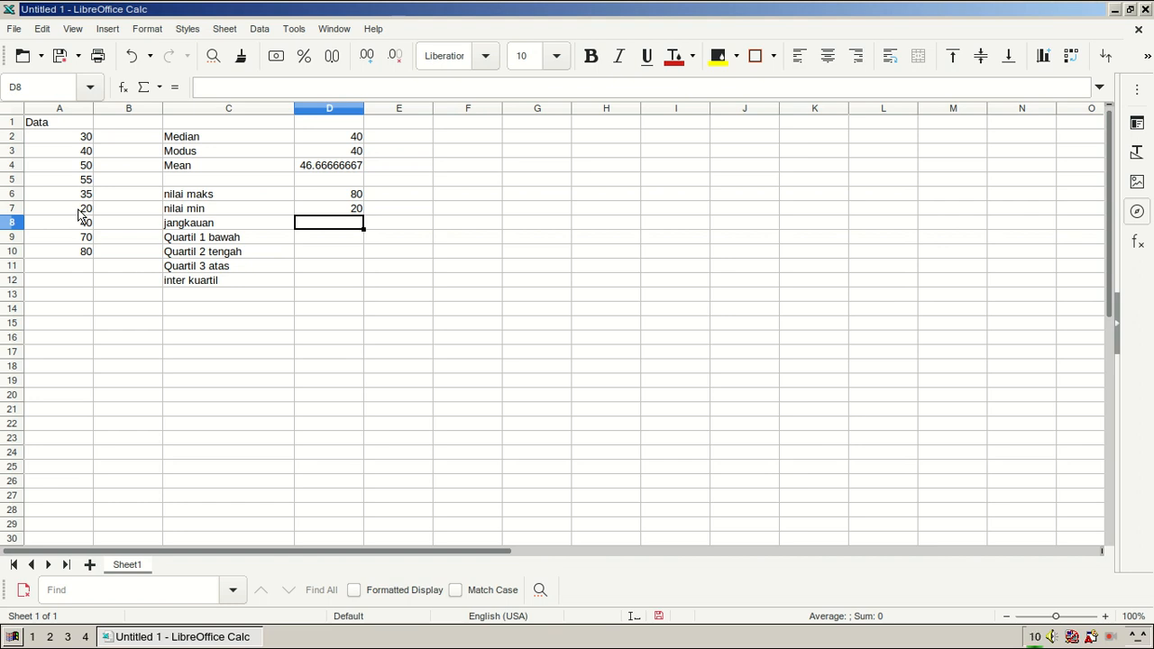
- Calculate the range (jangkauan) in cell D8 with the formula =D6-D7 and check it against the maximum and minimum cells
text(=JANG)
key(BackSpace)
key(BackSpace)
key(BackSpace)
key(BackSpace)
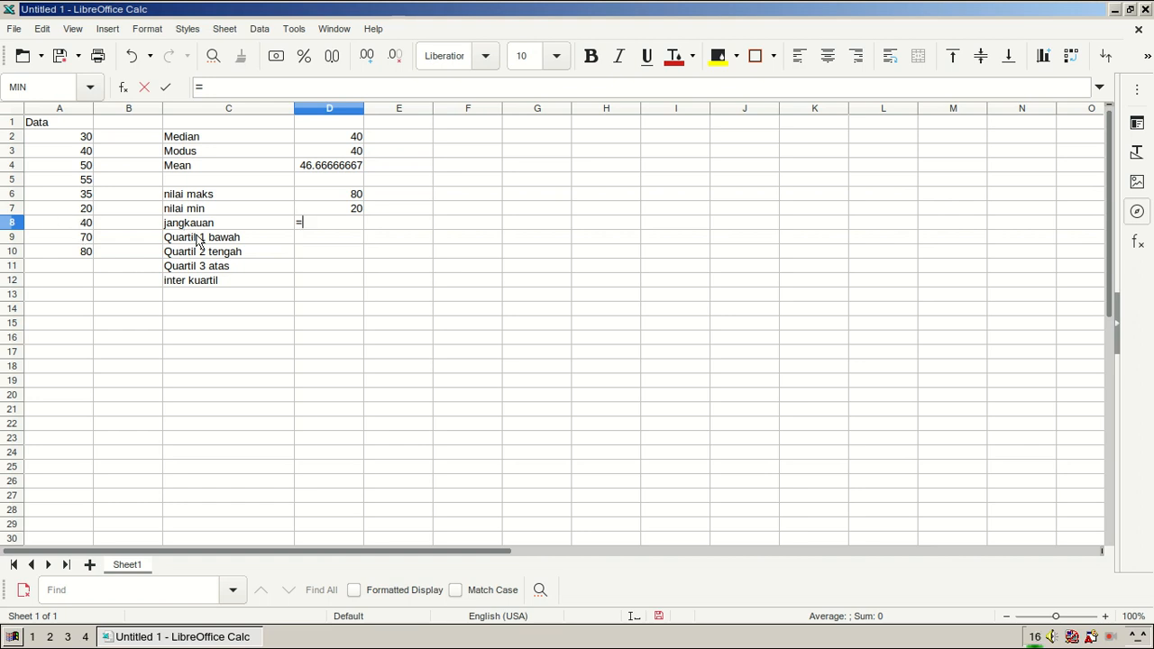
click(275, 199)
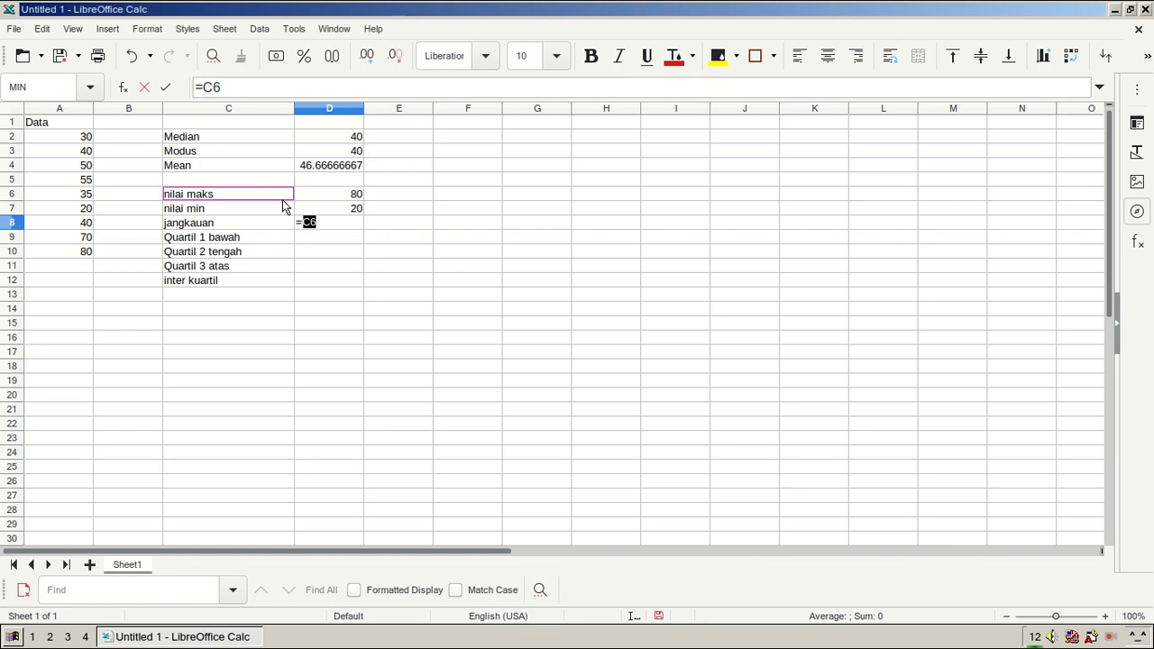
click(325, 199)
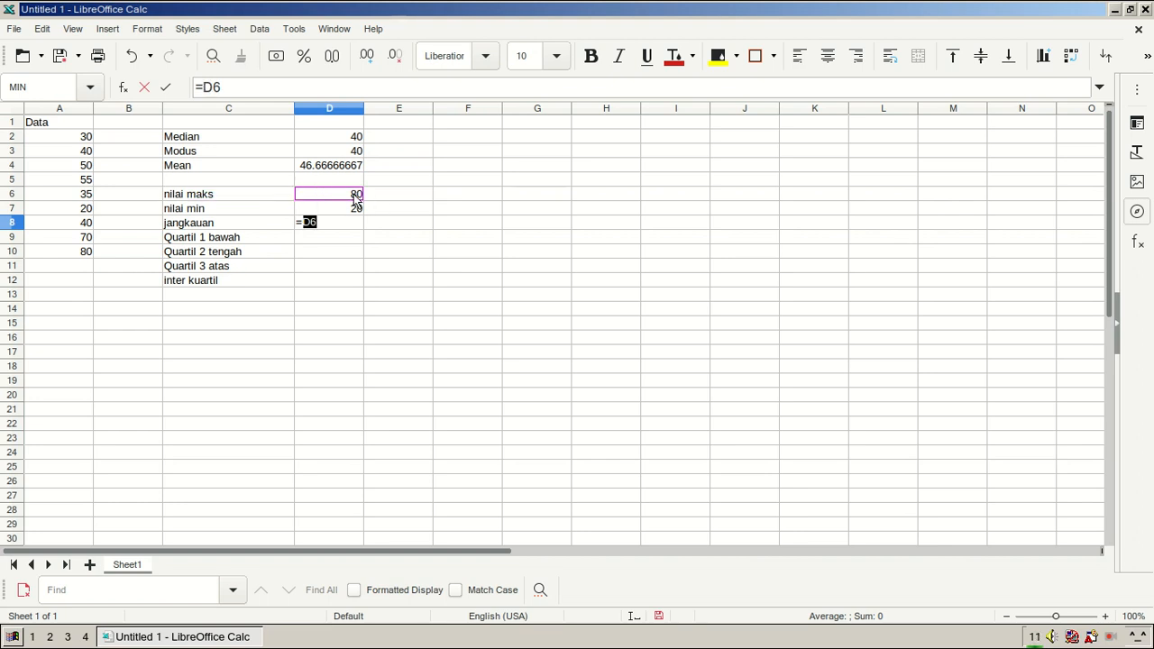
click(374, 202)
click(346, 199)
text(-)
click(323, 211)
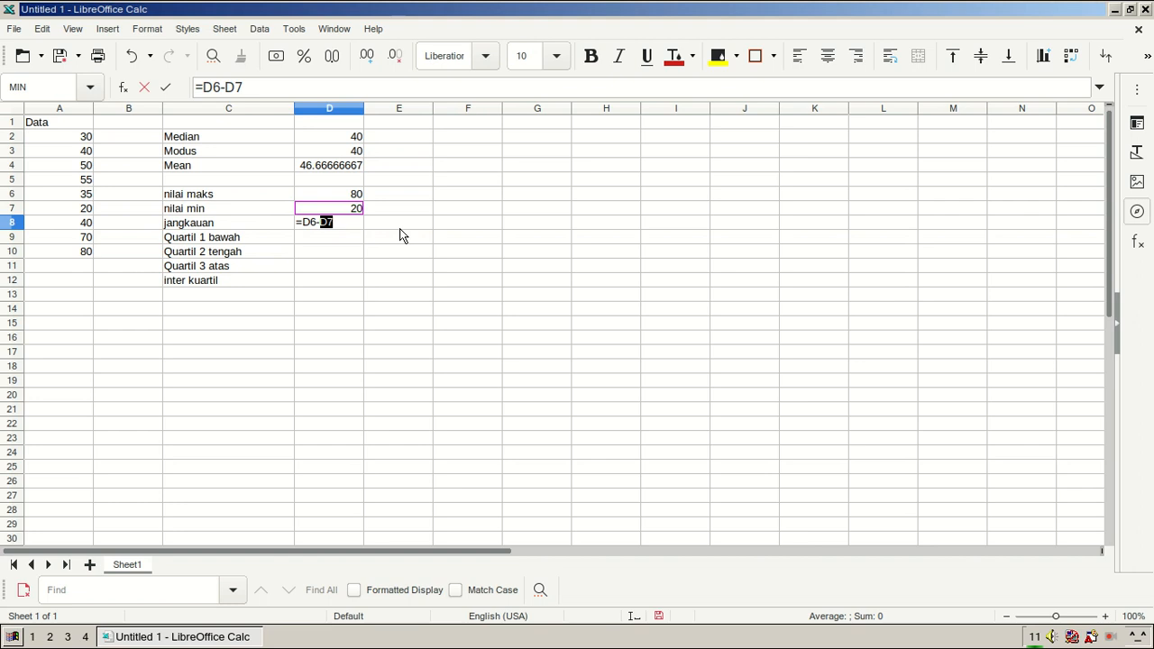
key(Return)
click(355, 227)
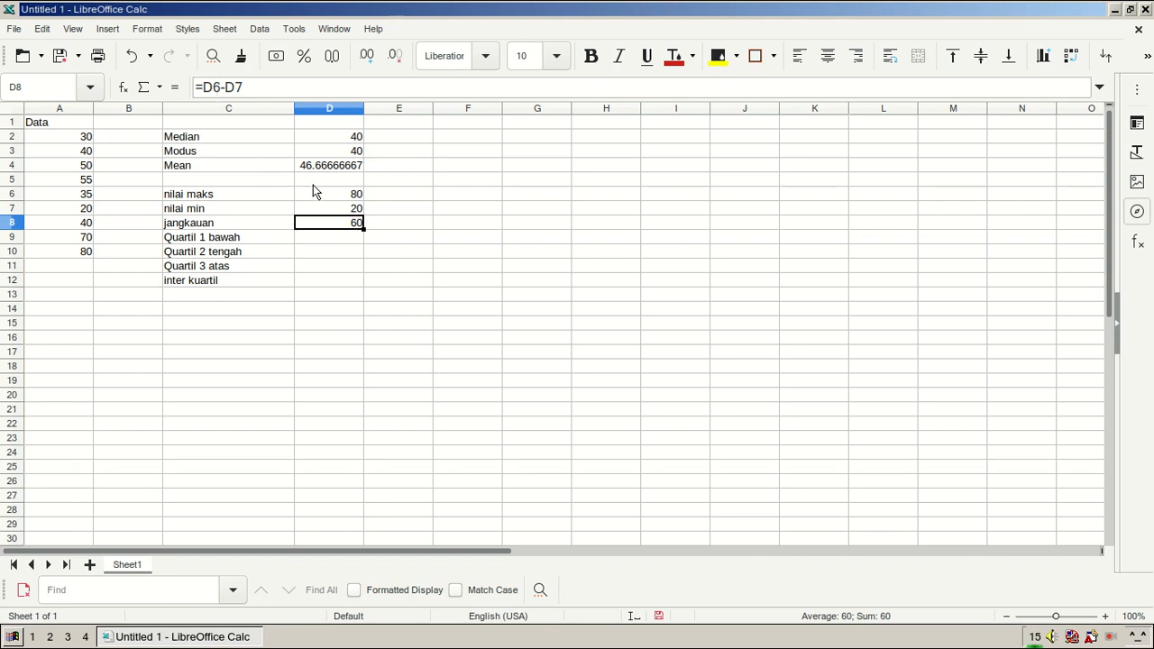
click(320, 199)
click(322, 225)
click(346, 208)
click(339, 224)
- Calculate the lower quartile (Quartil 1 bawah) of the Data values in cell D9 with the formula =QUARTILE(A2:A10,1)
click(337, 242)
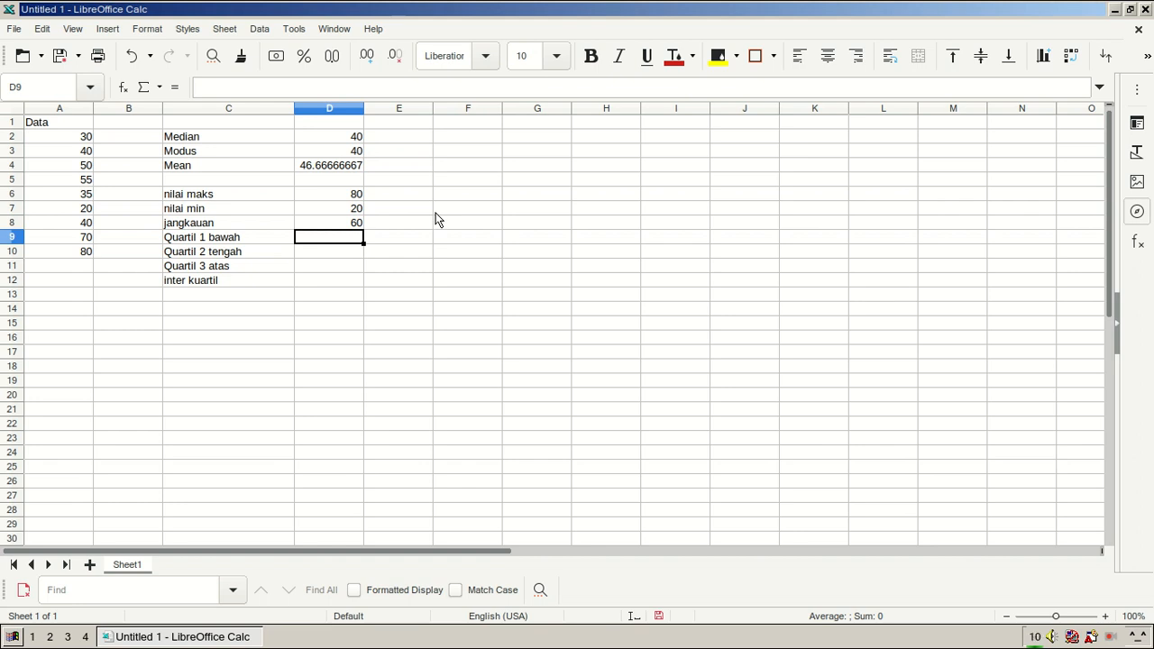
text(=)
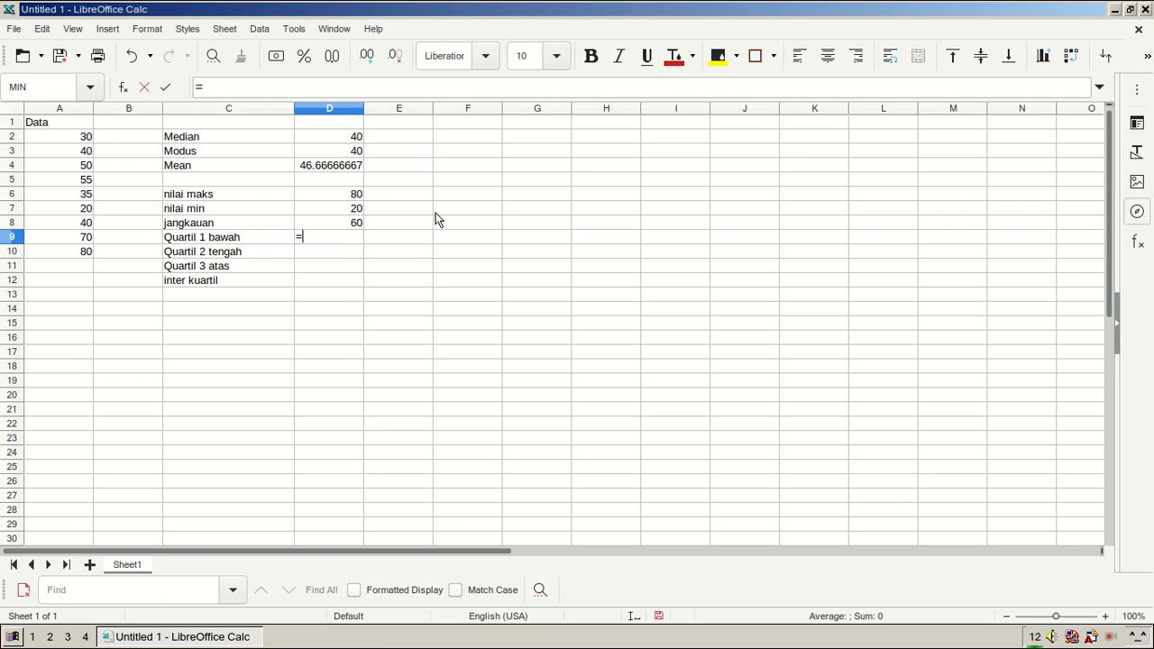
text(Q)
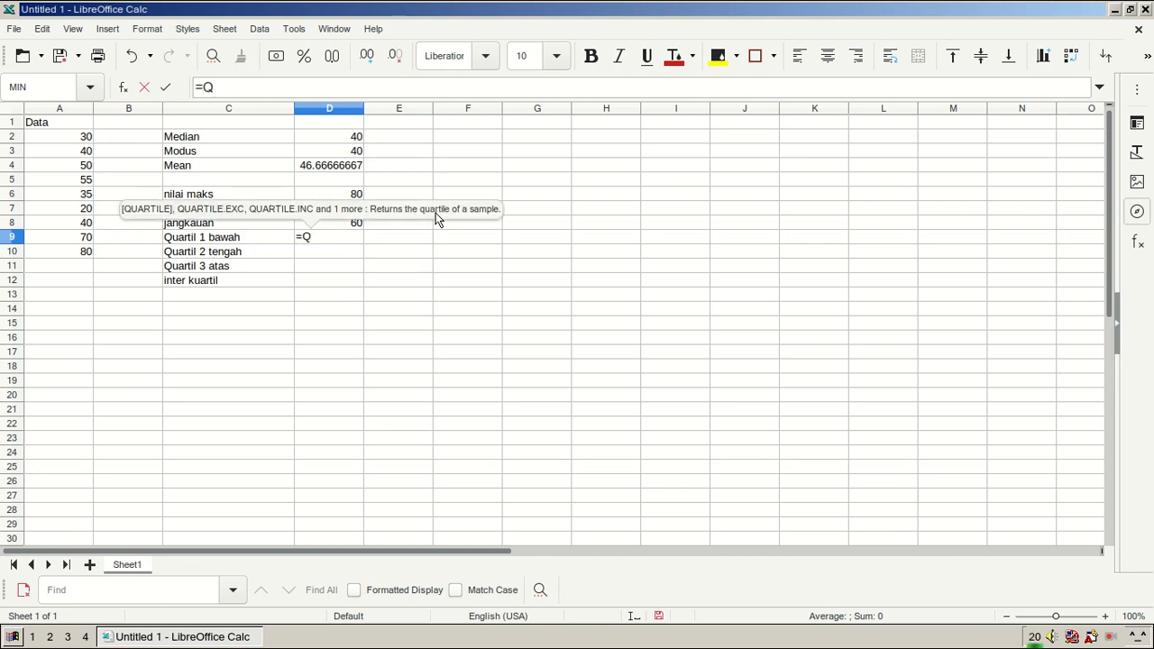
text(UA)
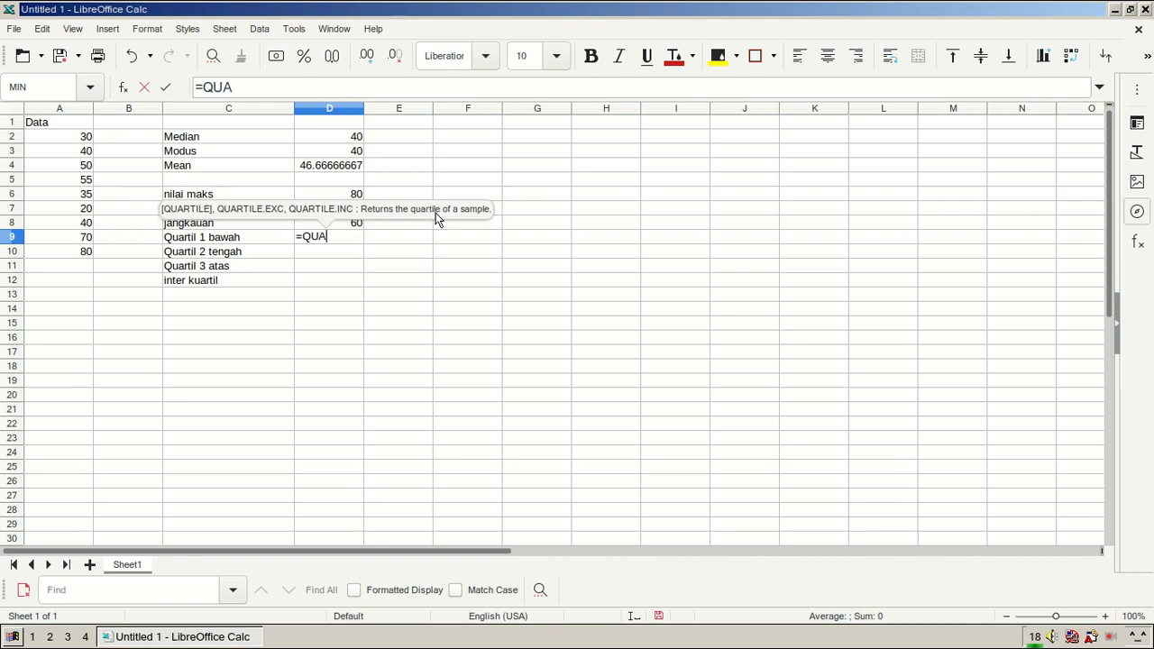
text(RT)
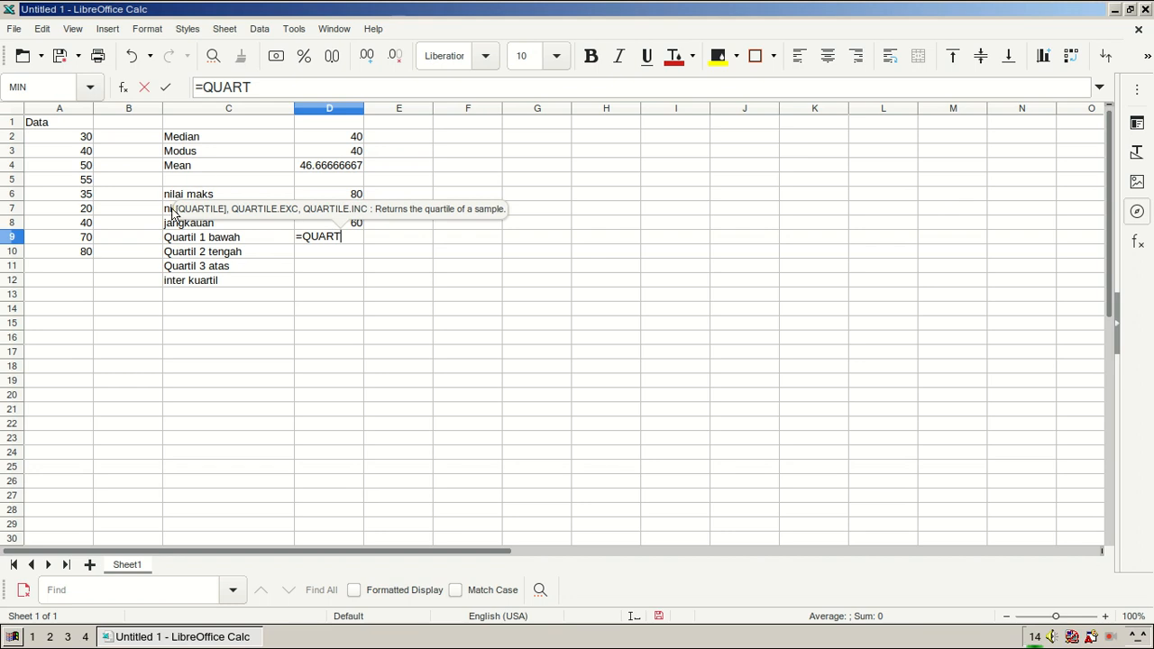
text(ILE)
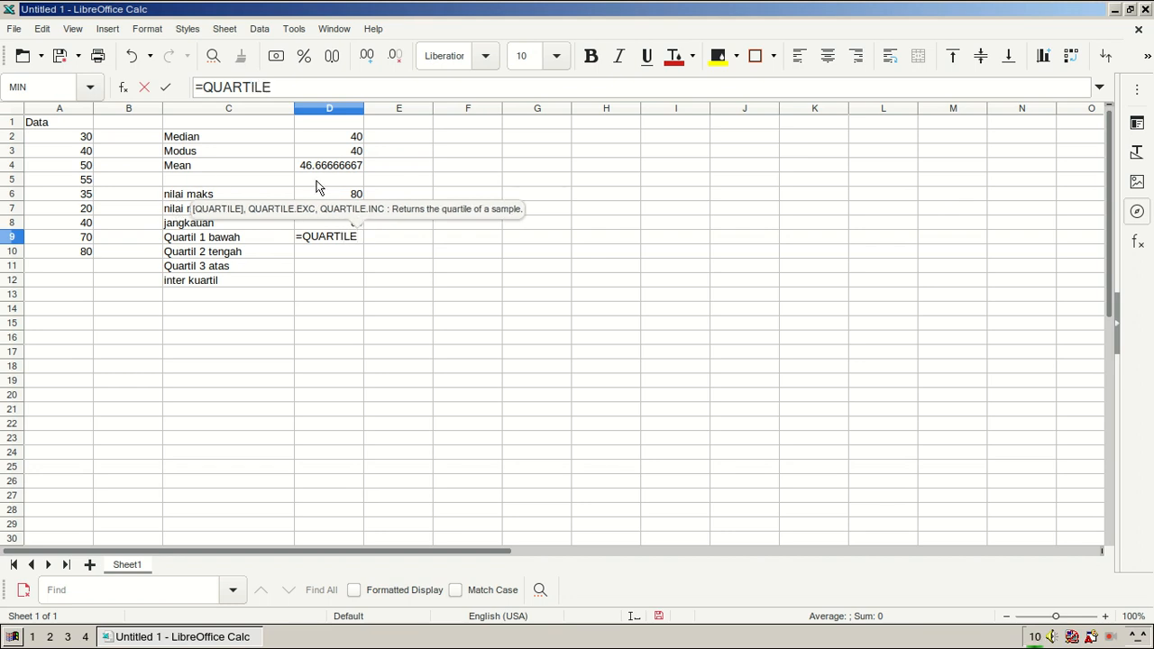
text(()
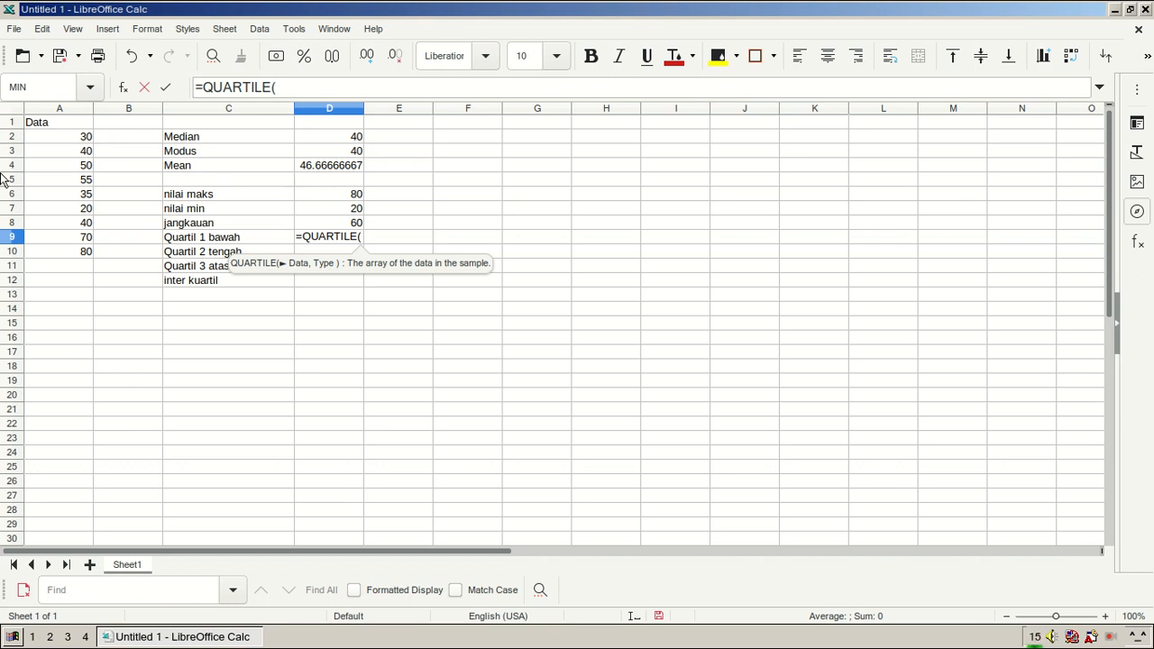
drag(82, 136, 87, 256)
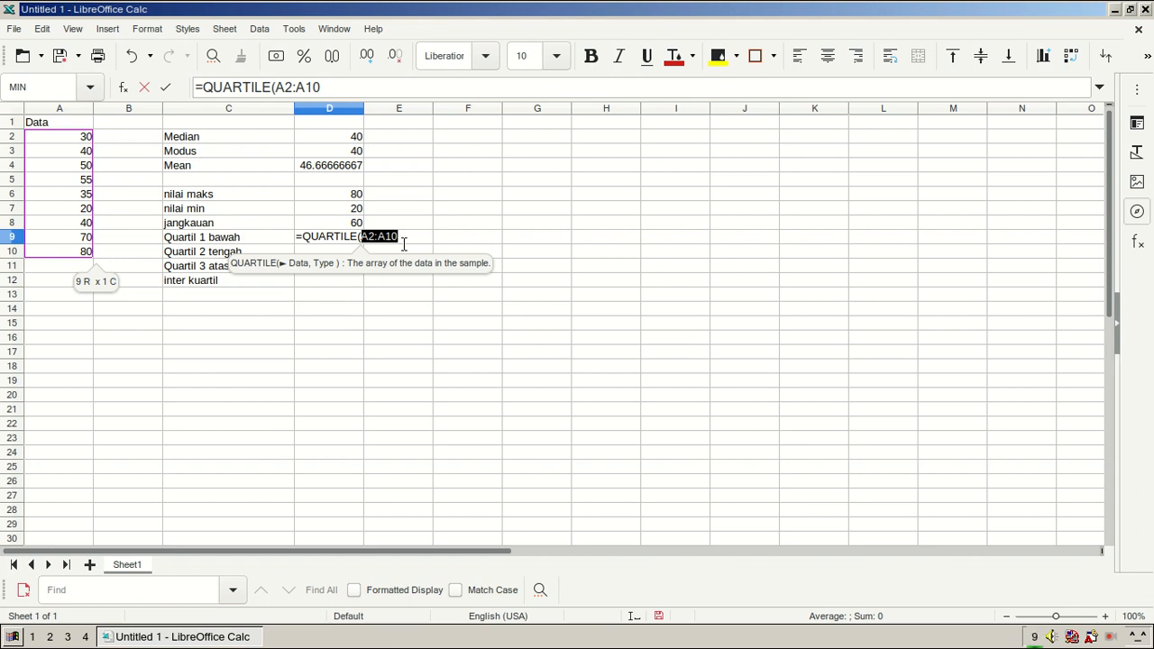
text(,)
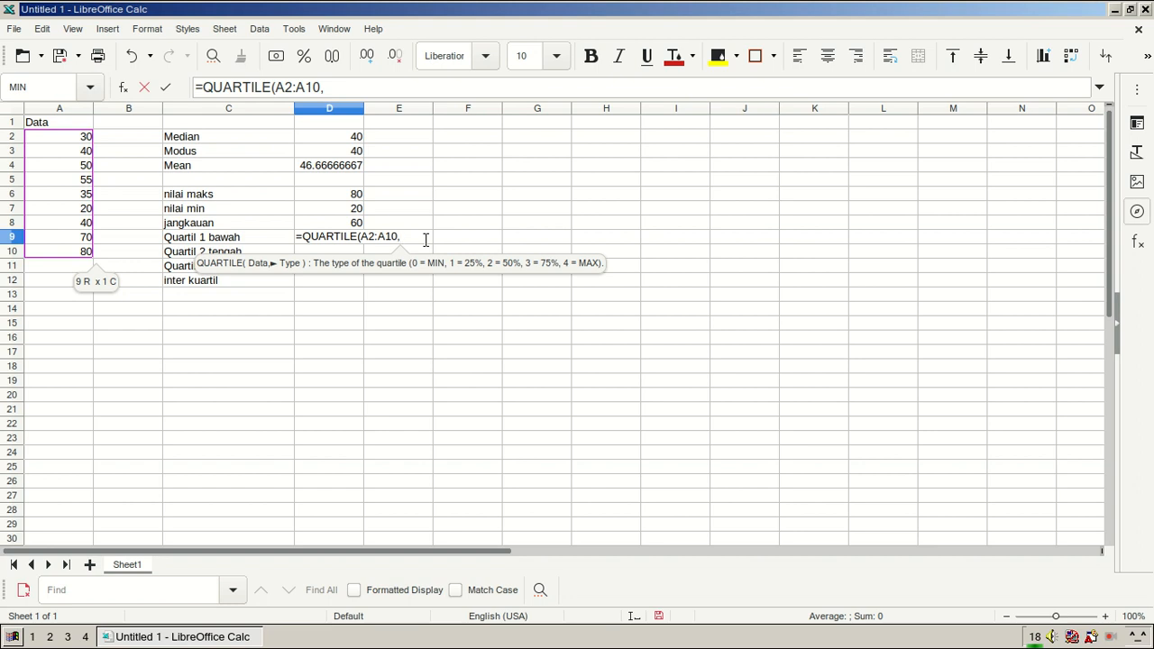
key(BackSpace)
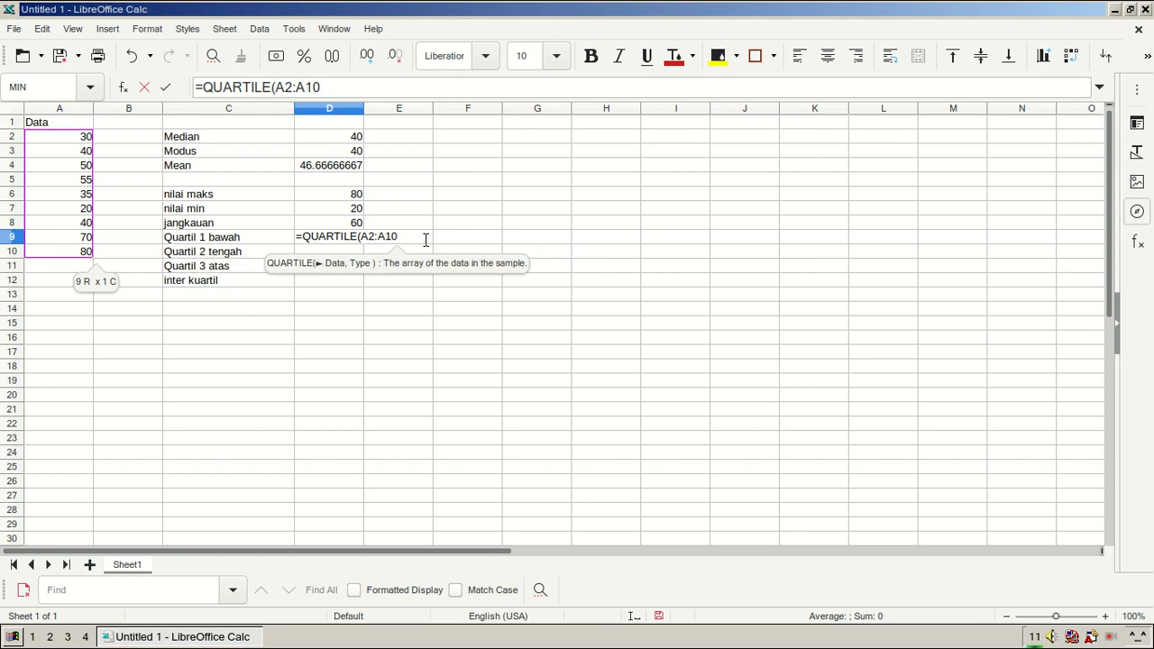
text(;)
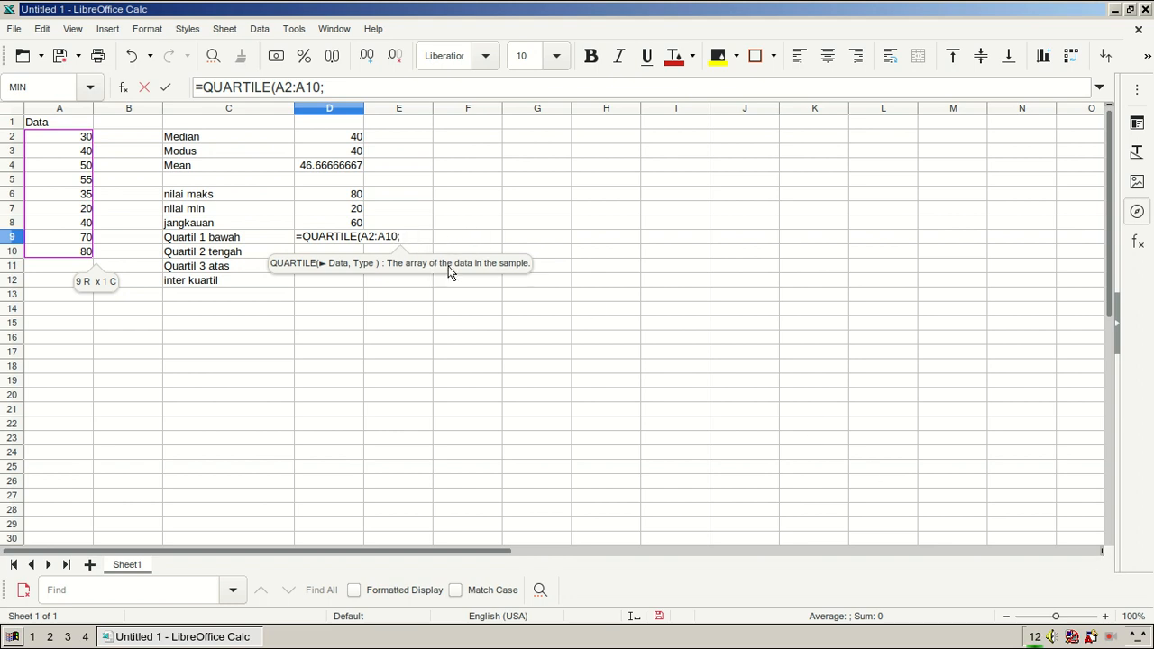
key(BackSpace)
text(,)
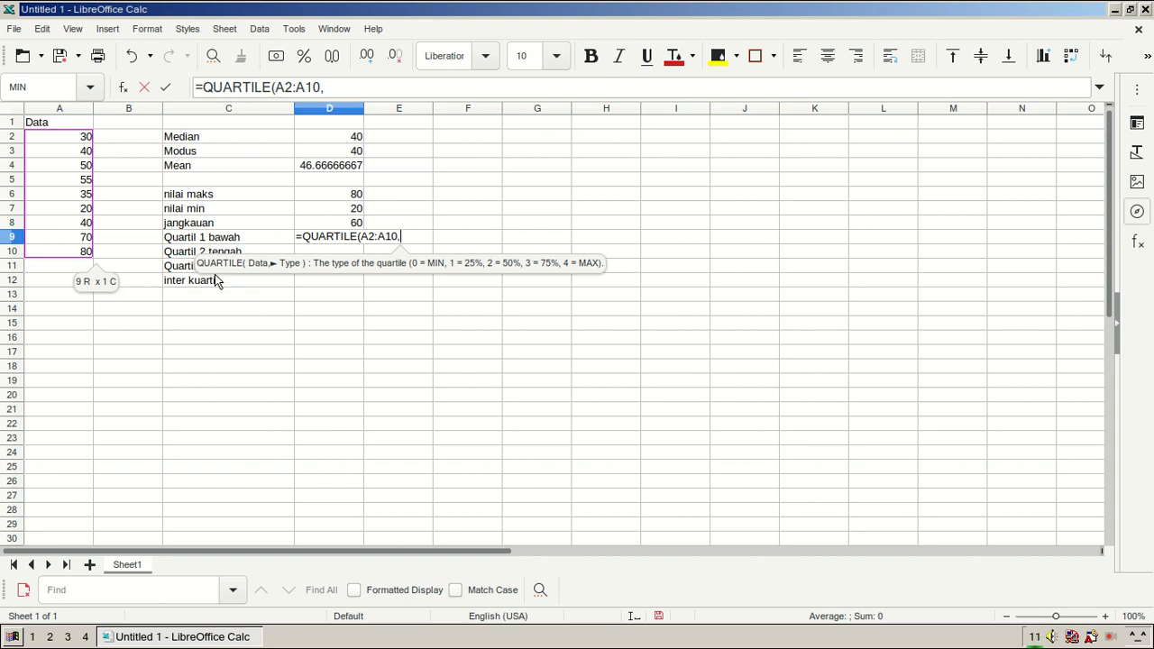
text(1)
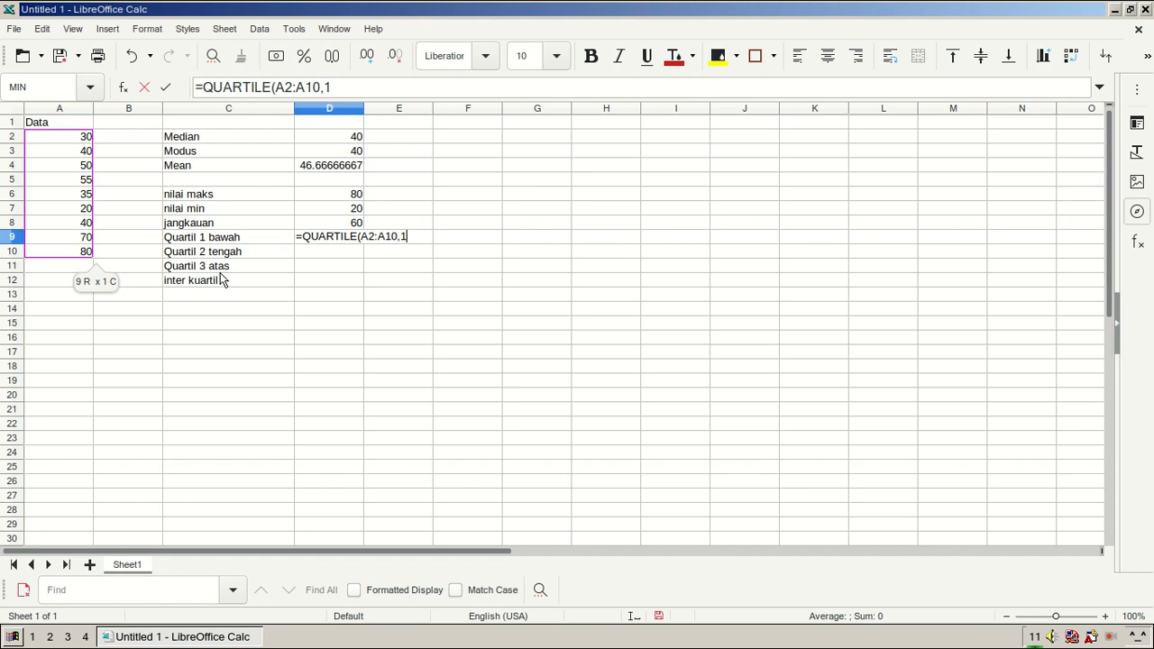
text())
key(Return)
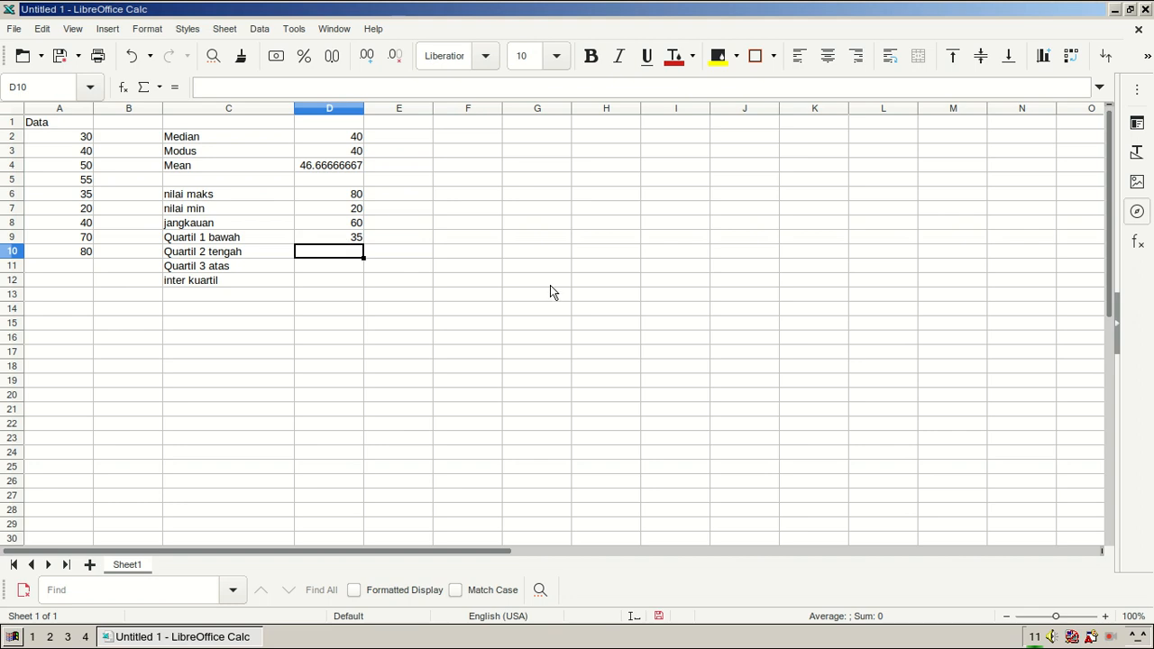
- Calculate the middle quartile (Quartil 2 tengah) in cell D10 with =QUARTILE(A2:A10,2) and compare it with the Median row
text(=)
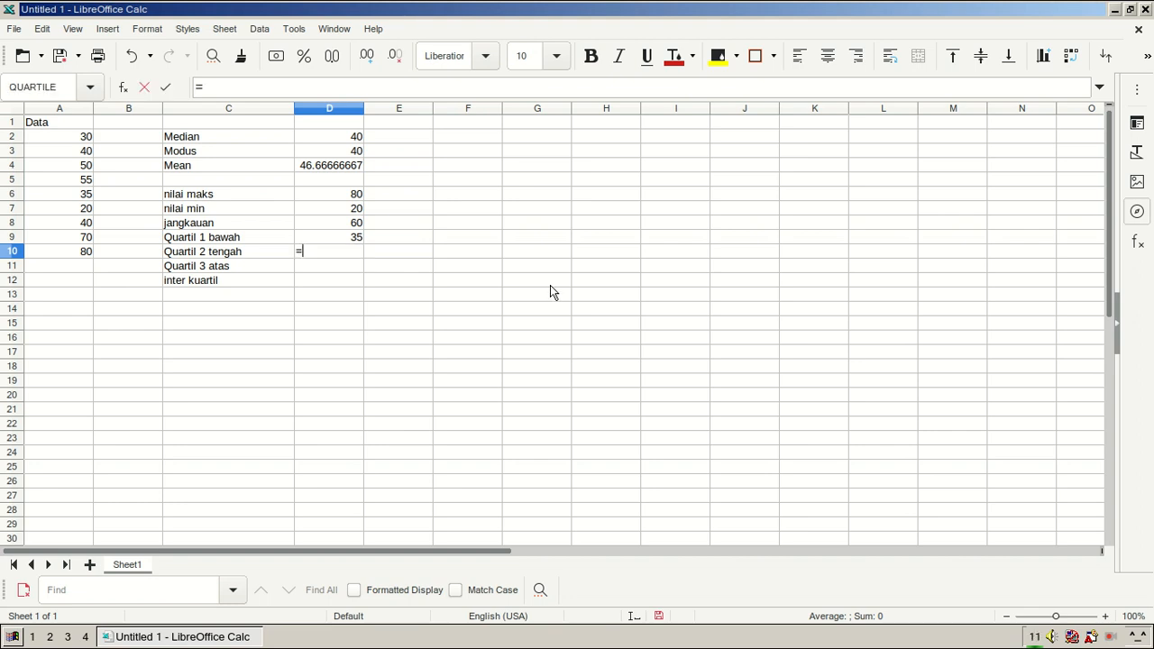
text(Q)
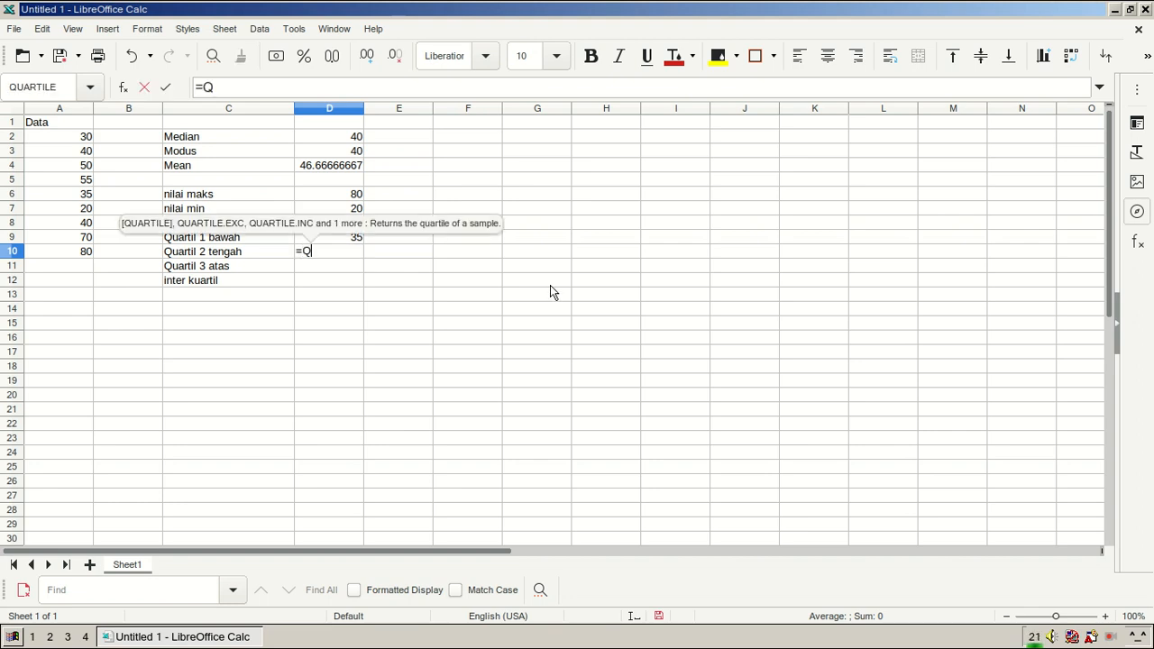
text(UARTILE)
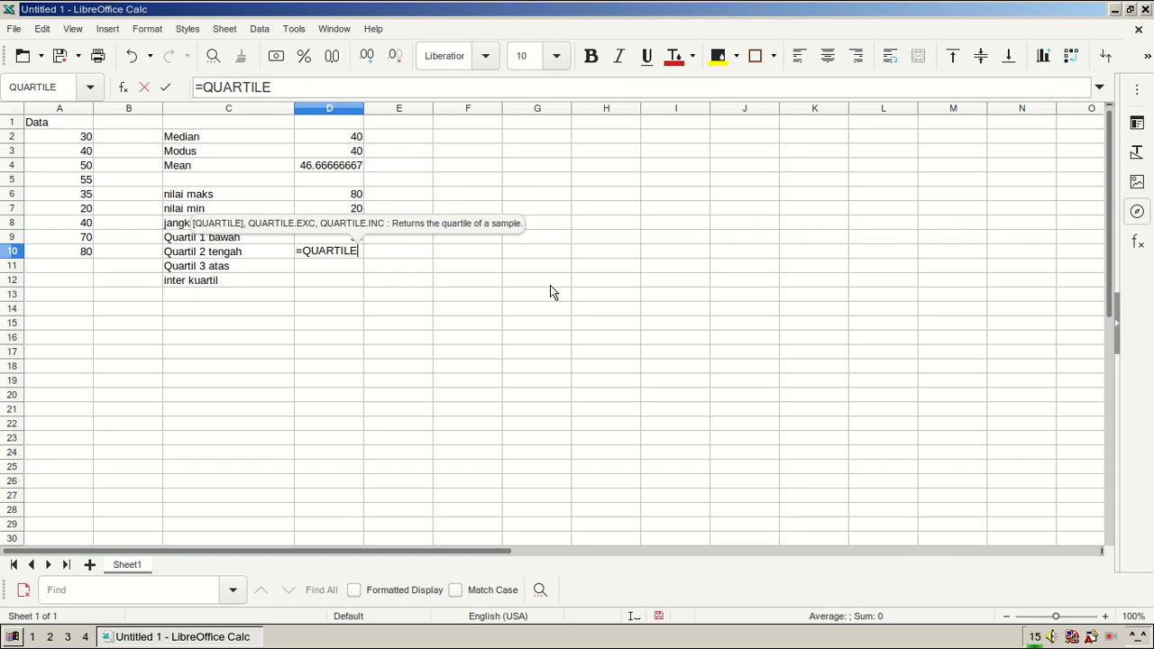
text(()
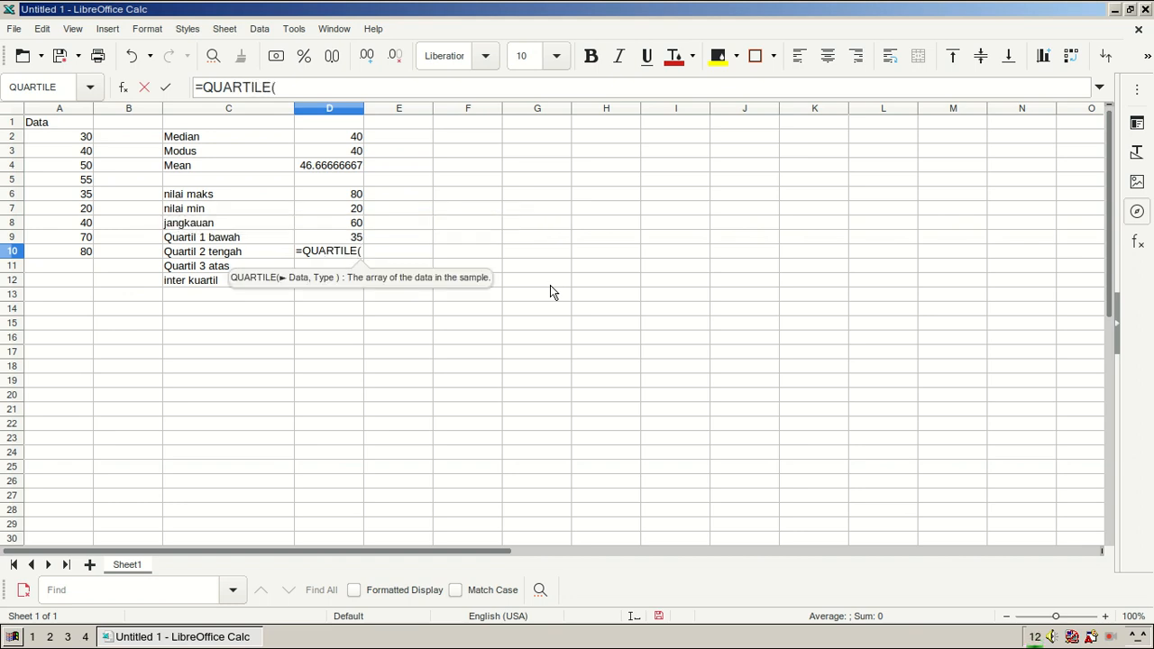
click(42, 139)
drag(42, 146, 43, 247)
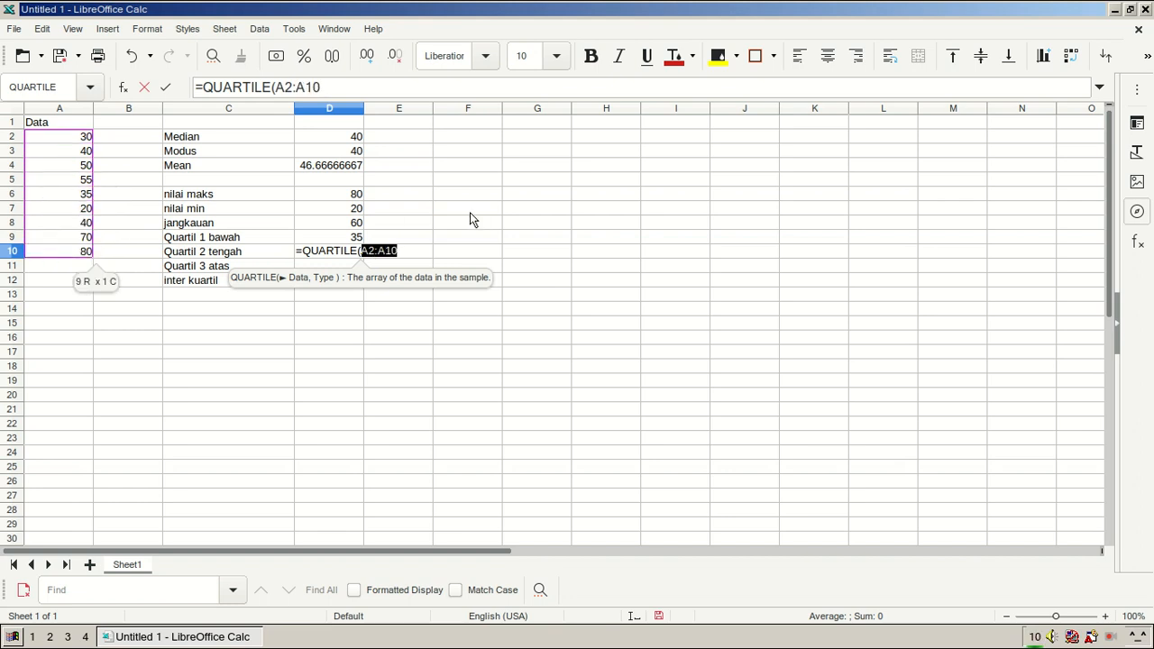
text(,)
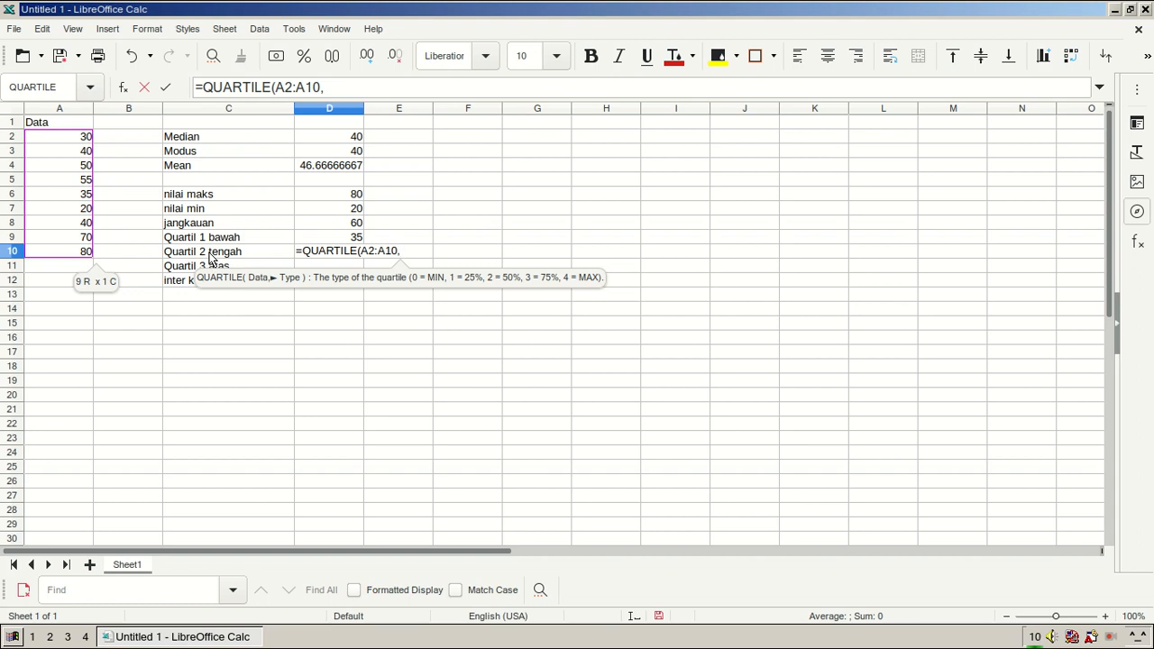
text(2)
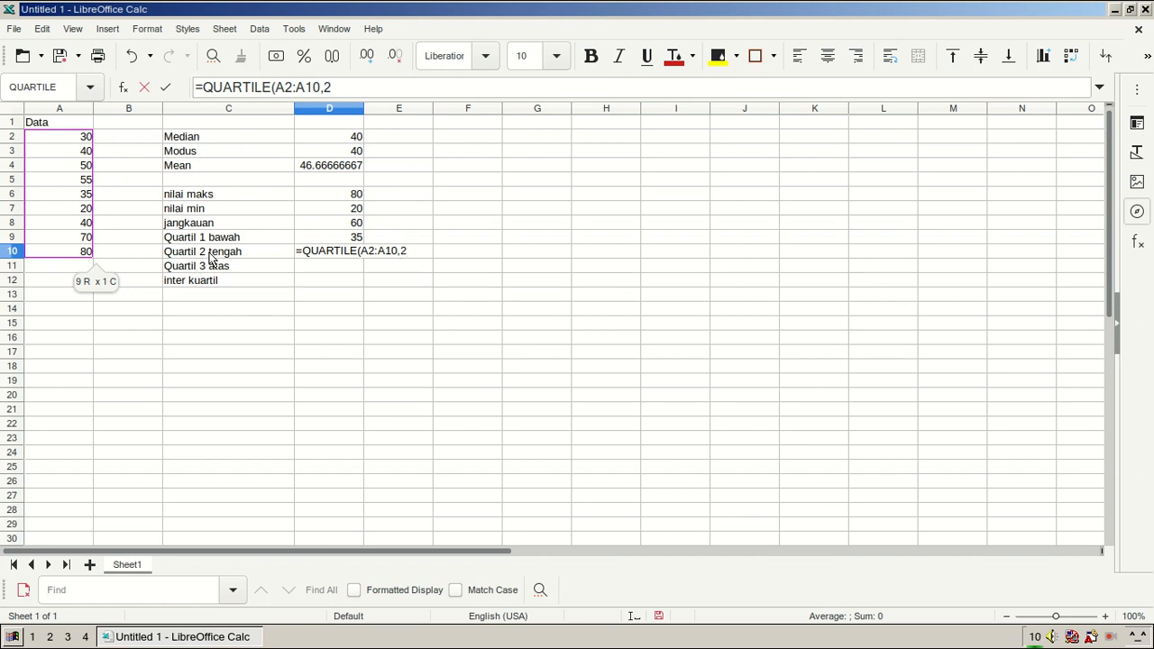
text())
key(Return)
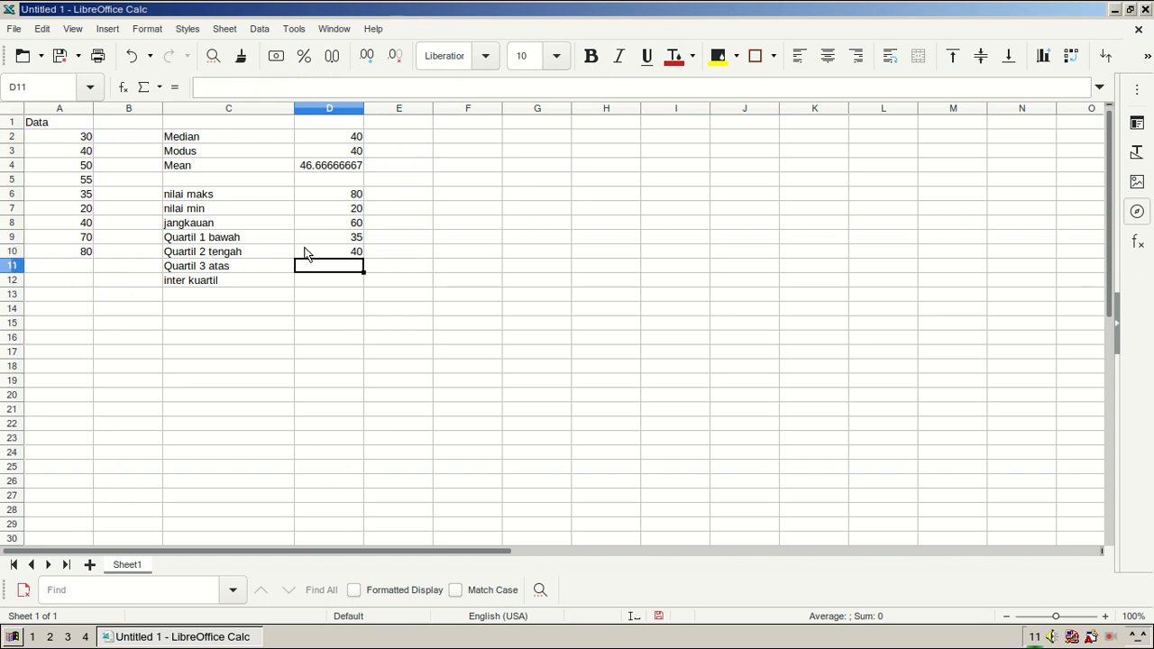
click(254, 253)
ctrl+drag(240, 140, 364, 136)
ctrl+click(343, 252)
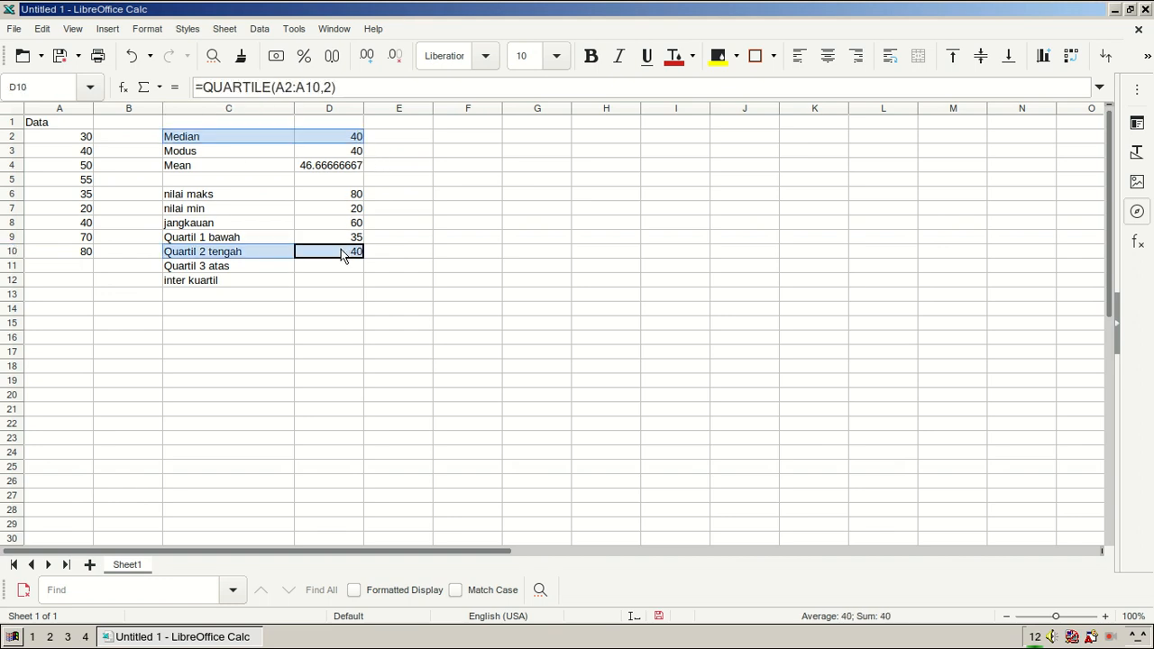
- Calculate the upper quartile (Quartil 3 atas) of the Data values in cell D11 with the formula =QUARTILE(A2:A10,3)
click(350, 273)
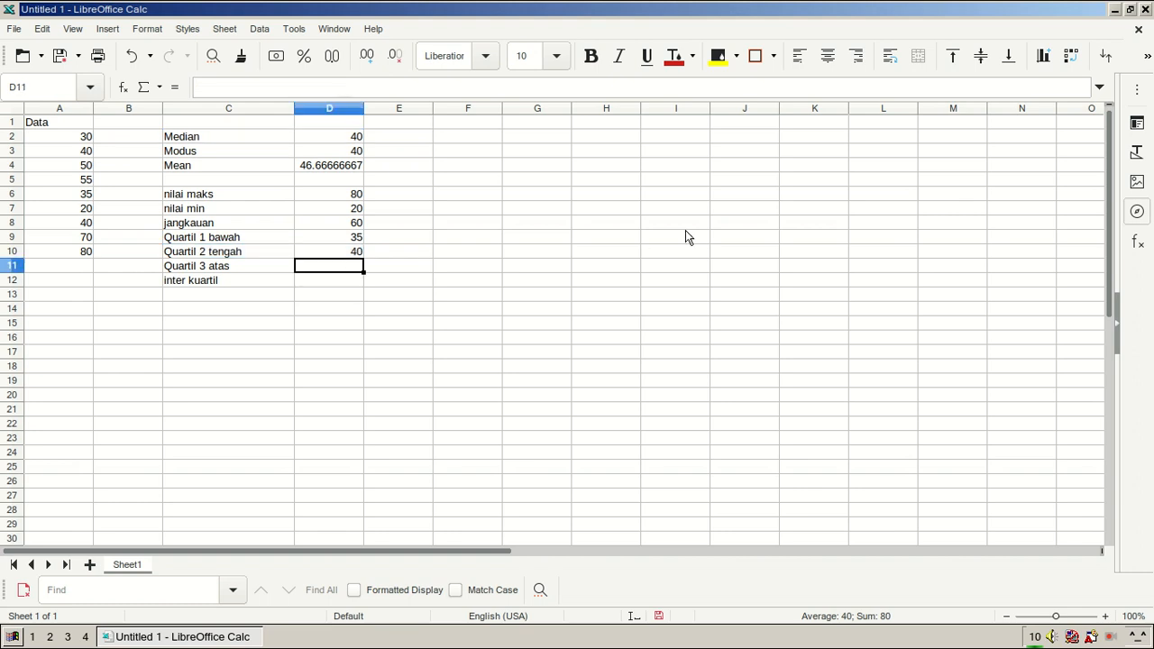
text(=)
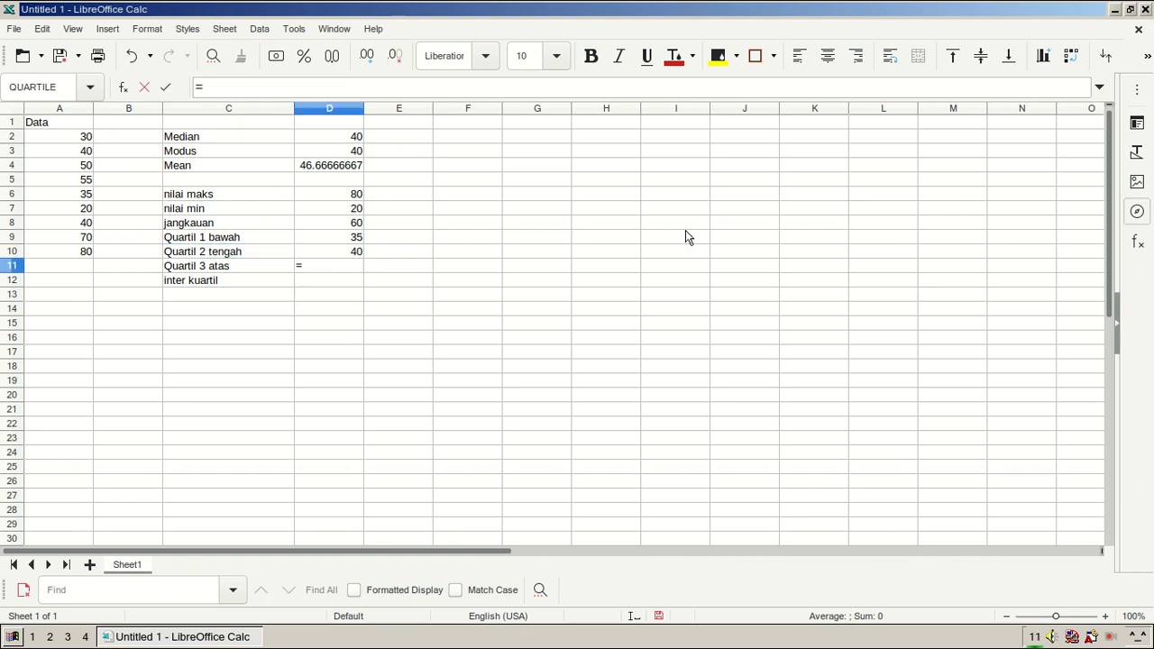
text(QUARTILE)
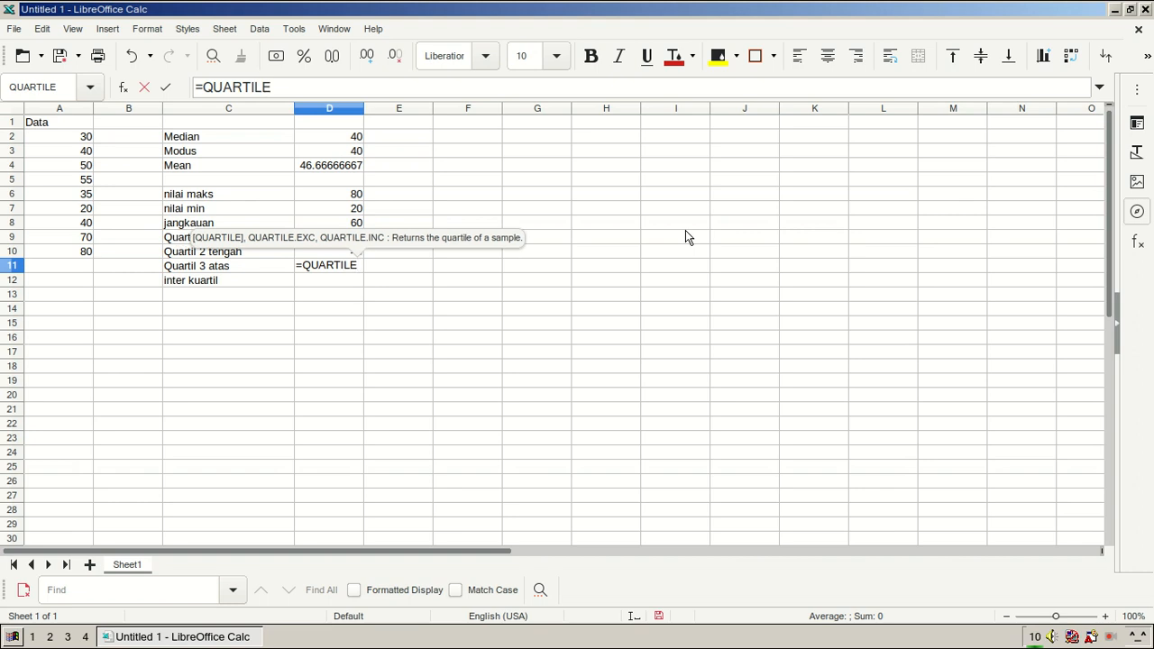
text(()
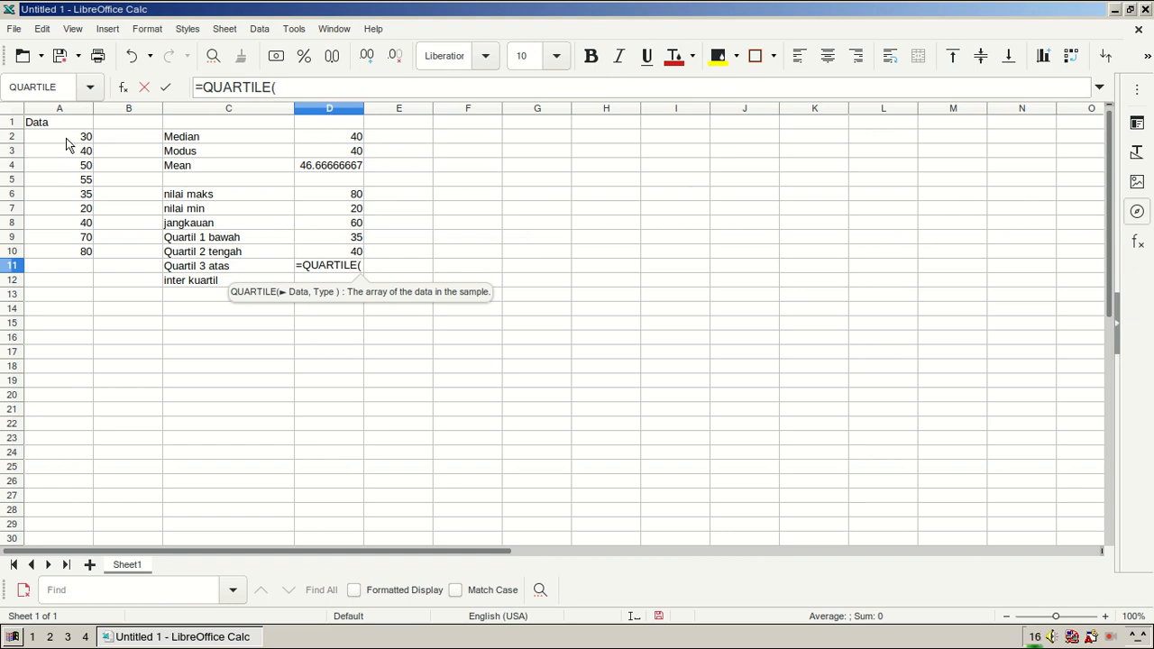
drag(70, 142, 66, 251)
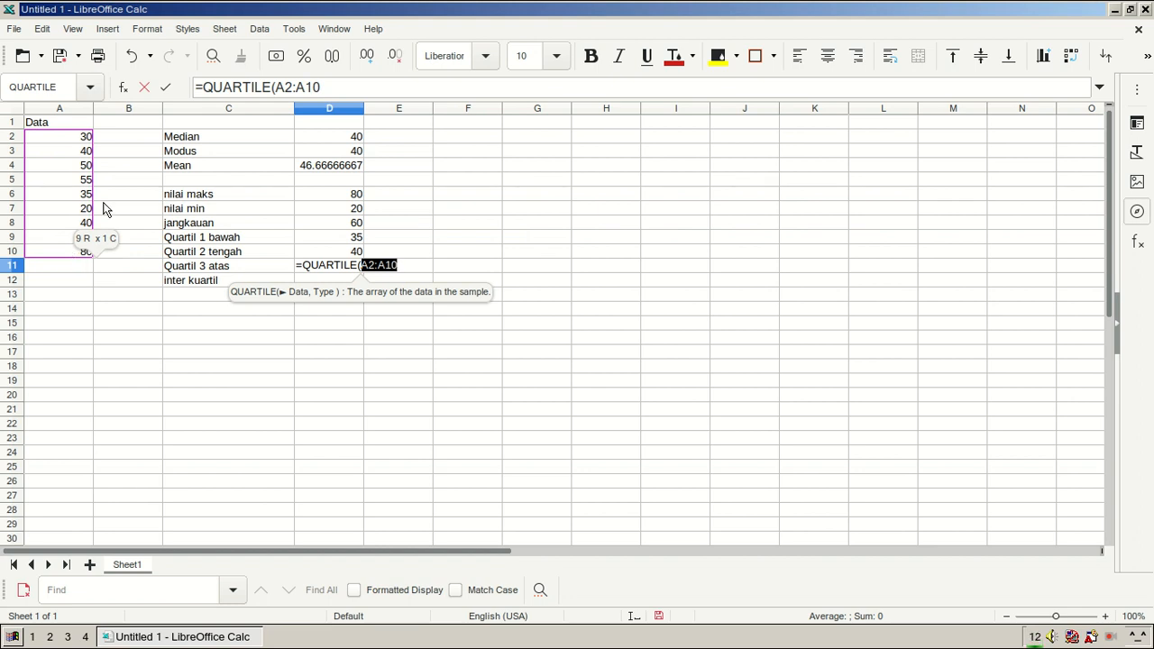
text(,)
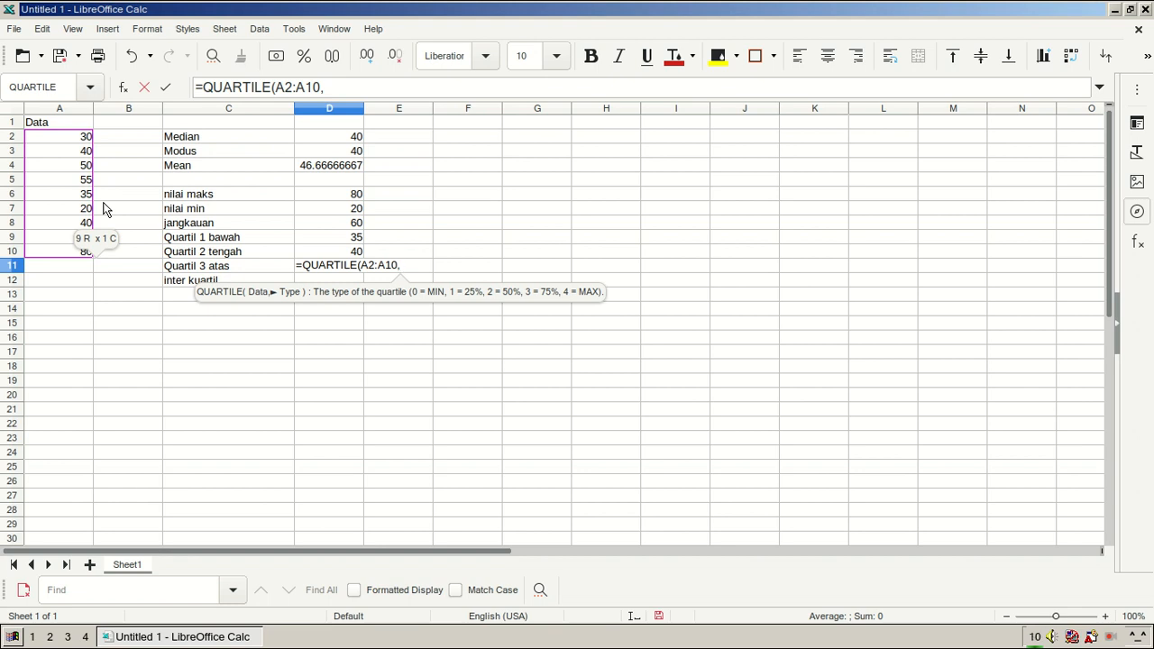
text(3)
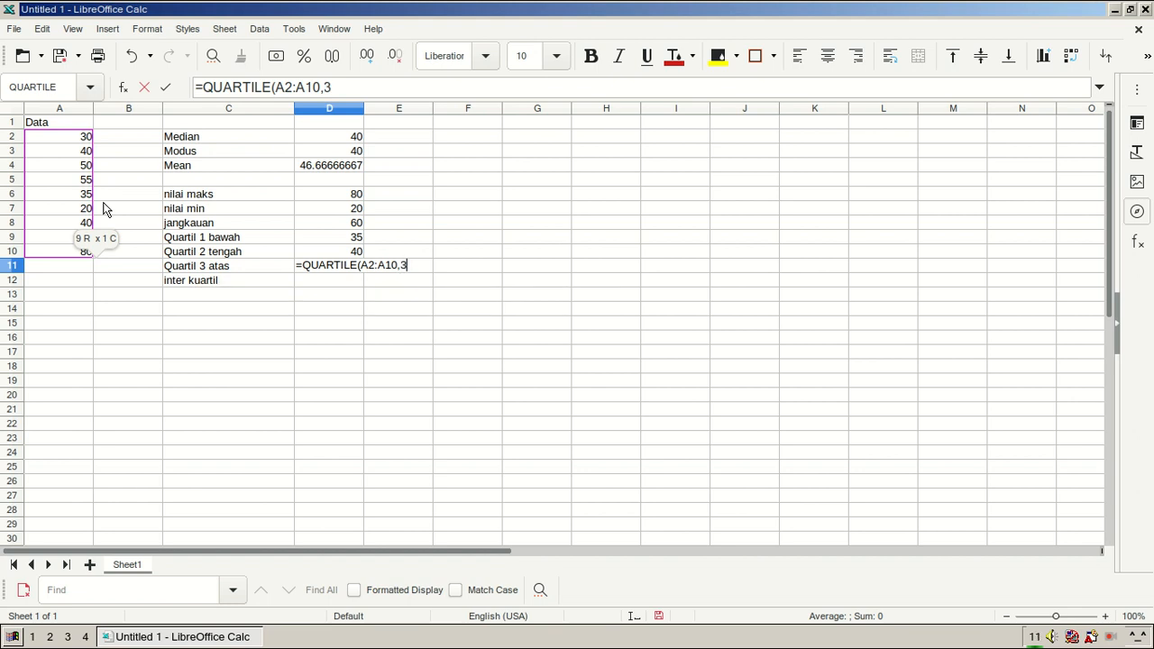
text())
key(Return)
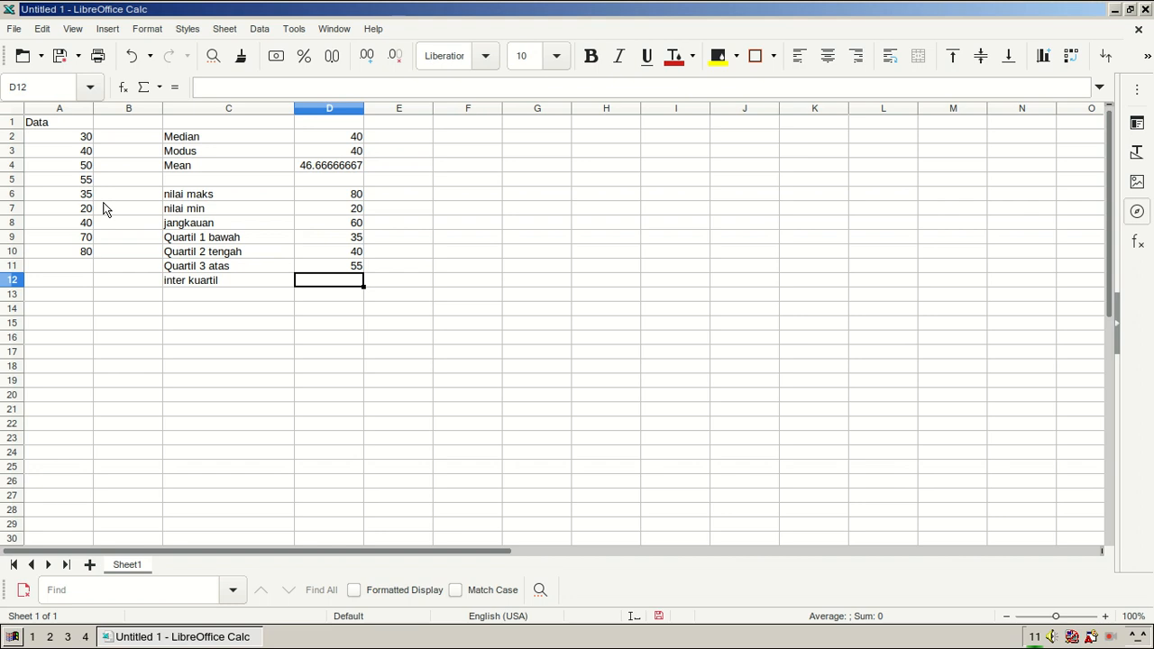
- Examine the upper and lower quartile labels and how the range in D8 is derived from the maximum and minimum cells
click(190, 281)
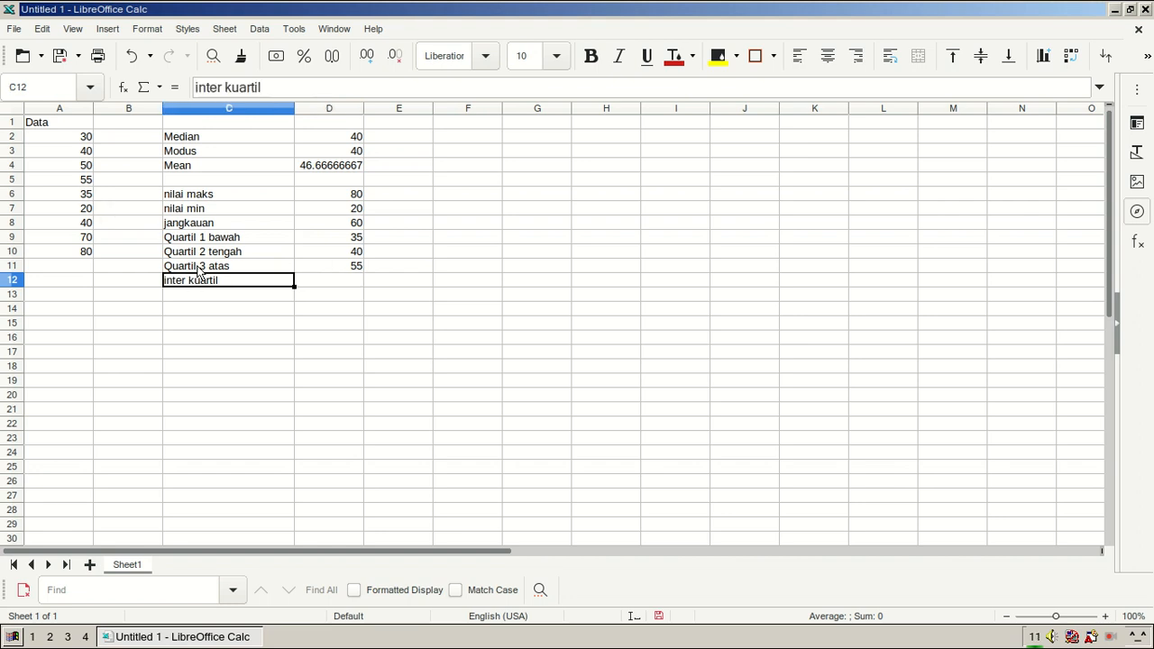
click(199, 268)
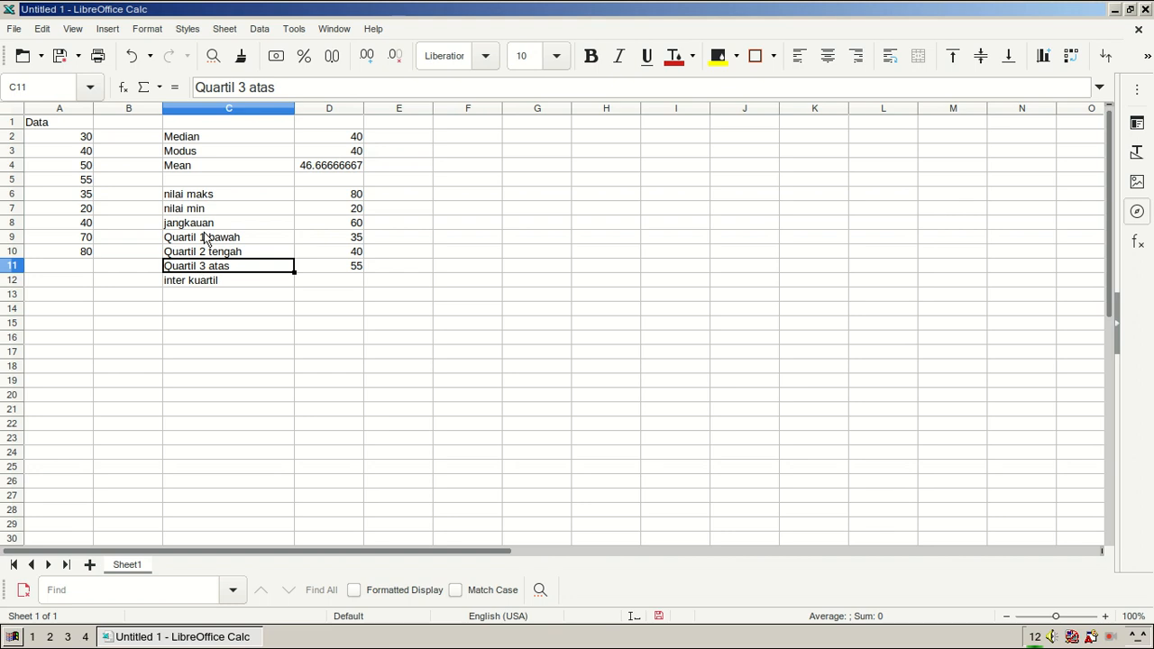
click(205, 238)
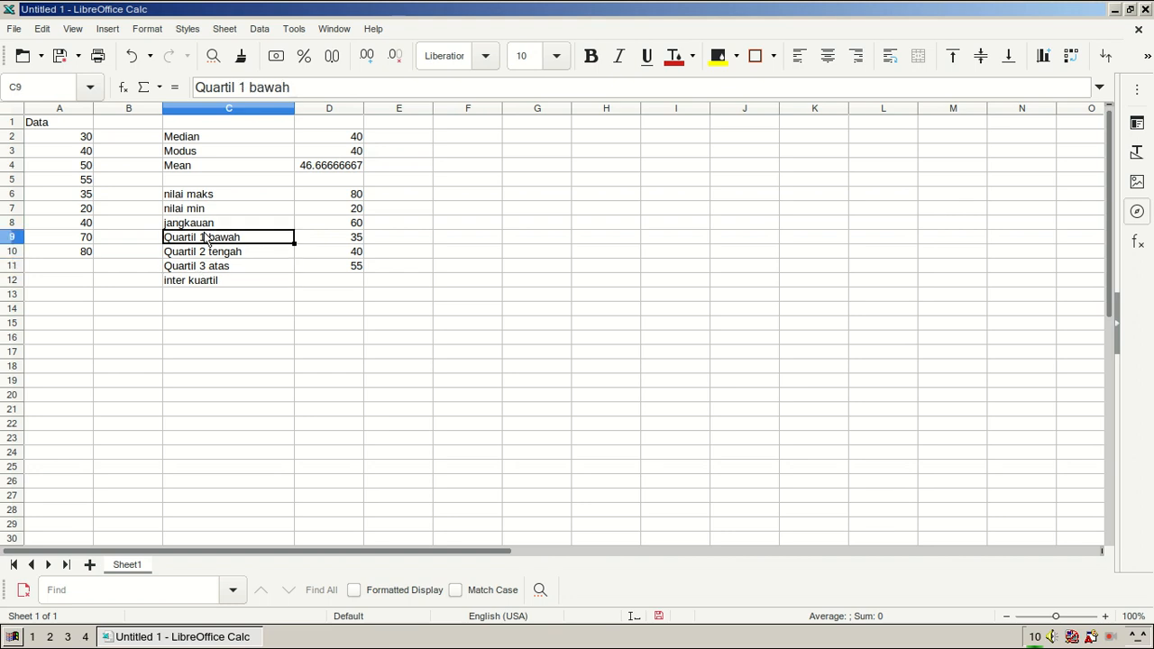
click(306, 286)
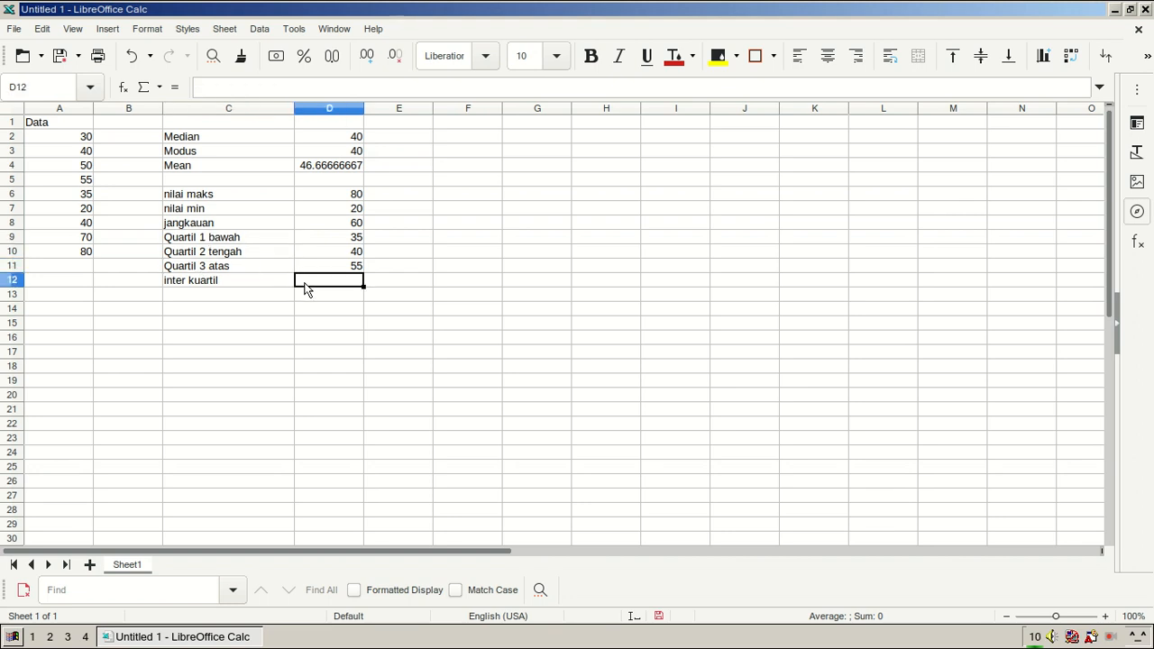
click(233, 227)
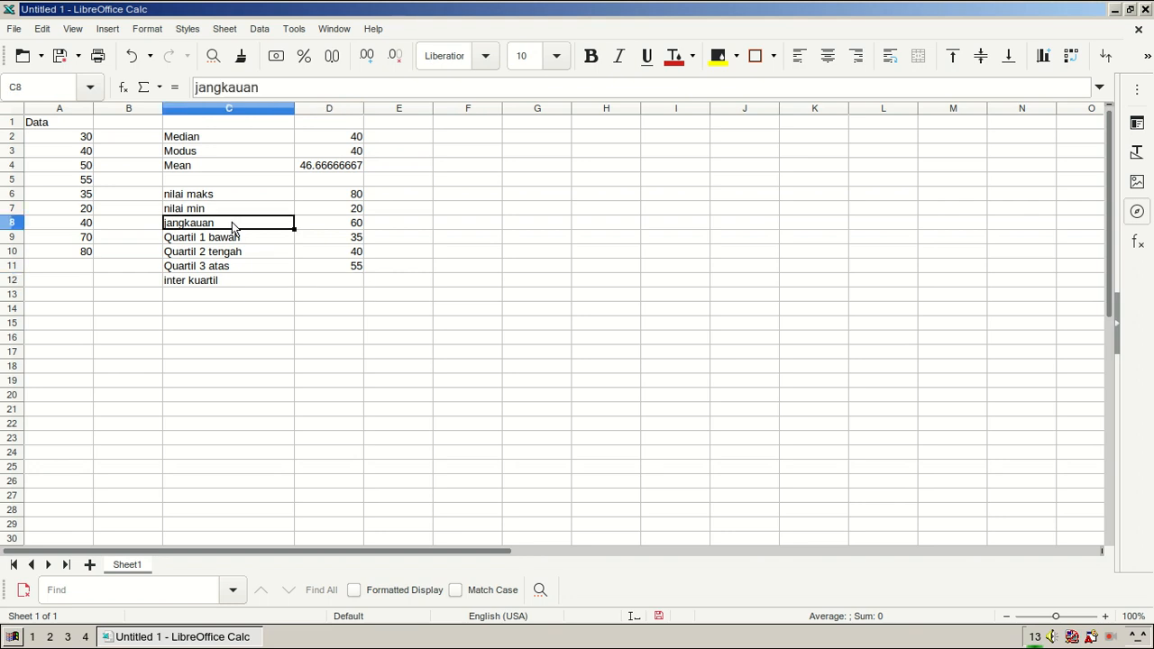
click(338, 223)
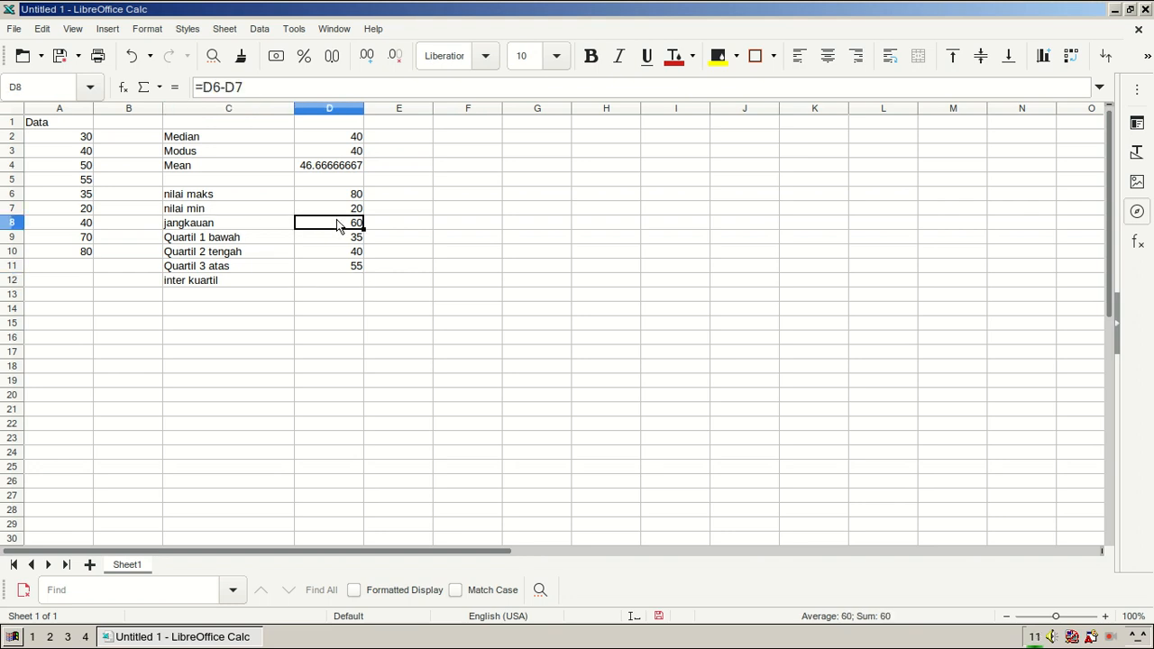
click(342, 195)
click(334, 210)
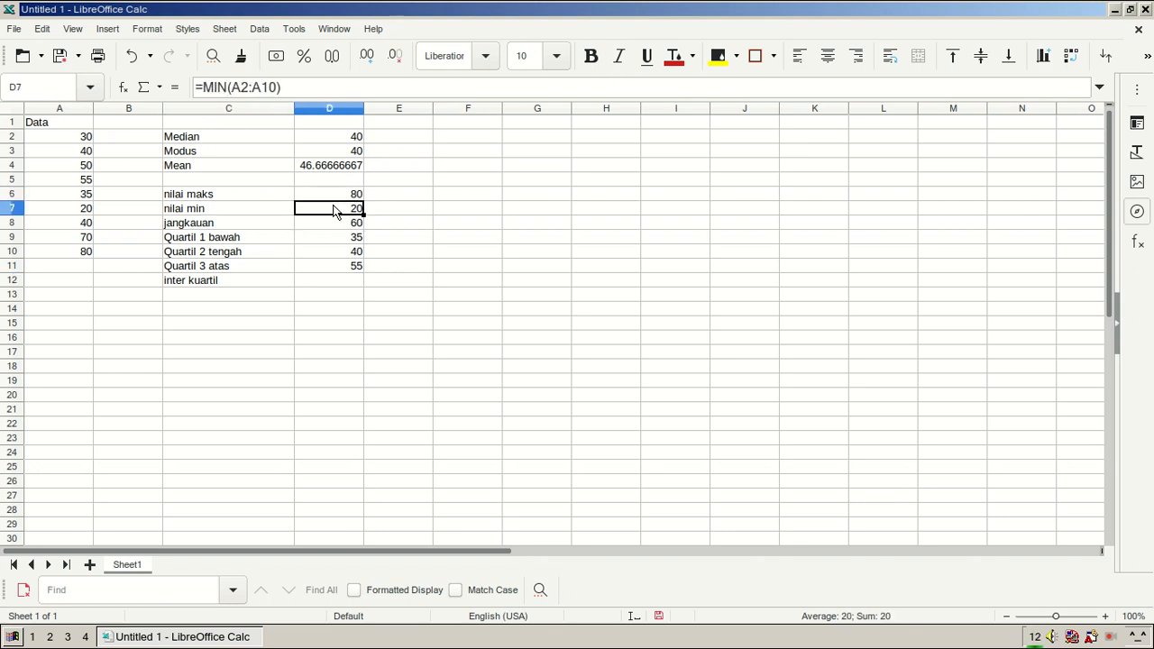
- Calculate the interquartile range (inter kuartil) in cell D12 with the formula =D11-D9 and check the formula
click(339, 284)
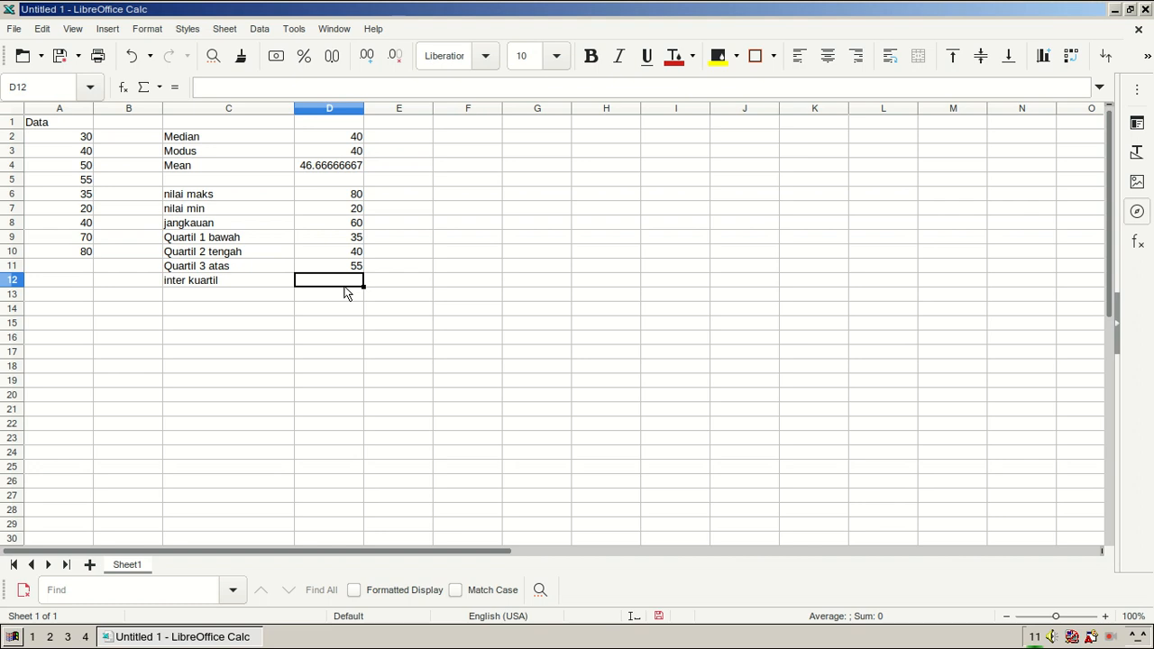
text(=)
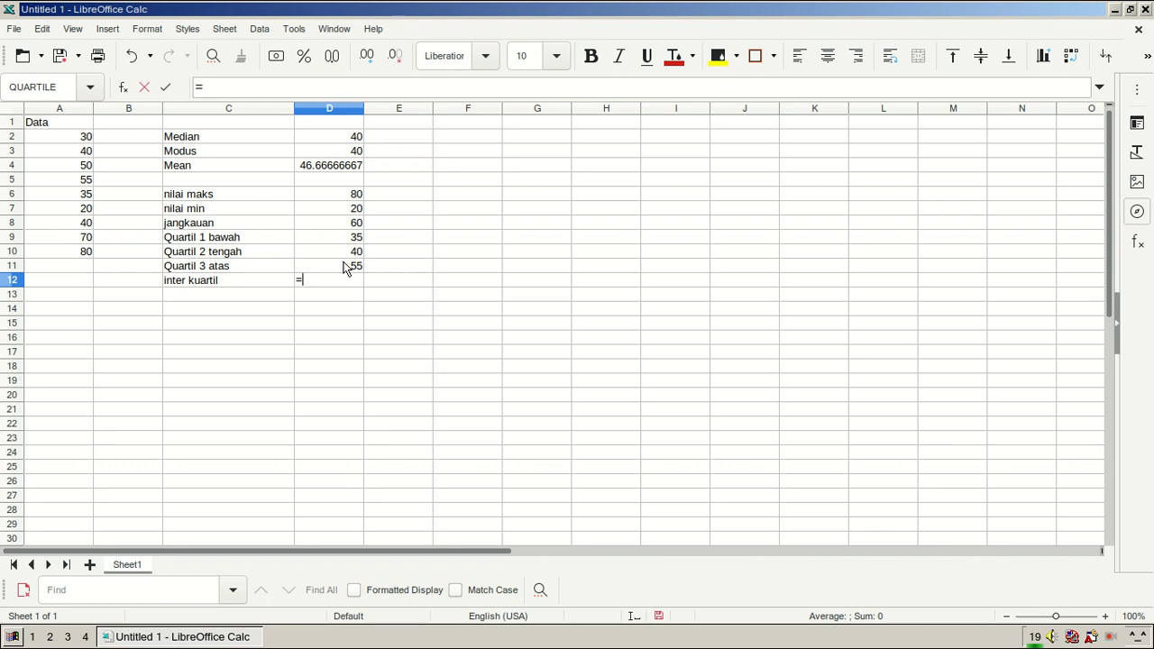
click(344, 267)
text(-)
click(356, 241)
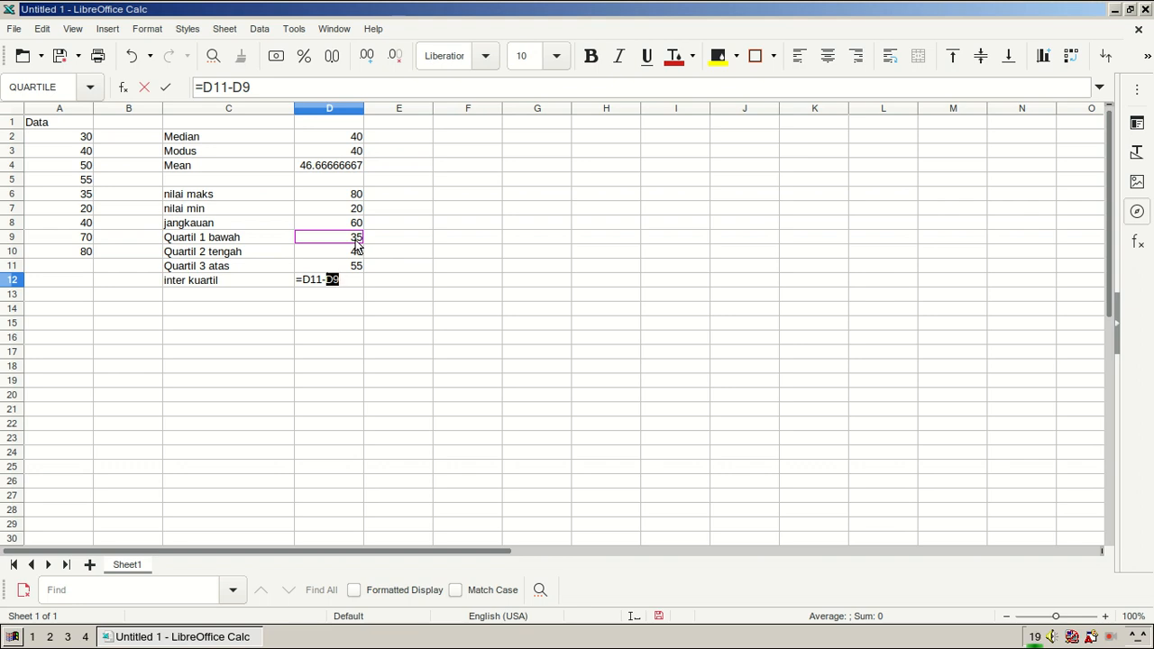
key(Return)
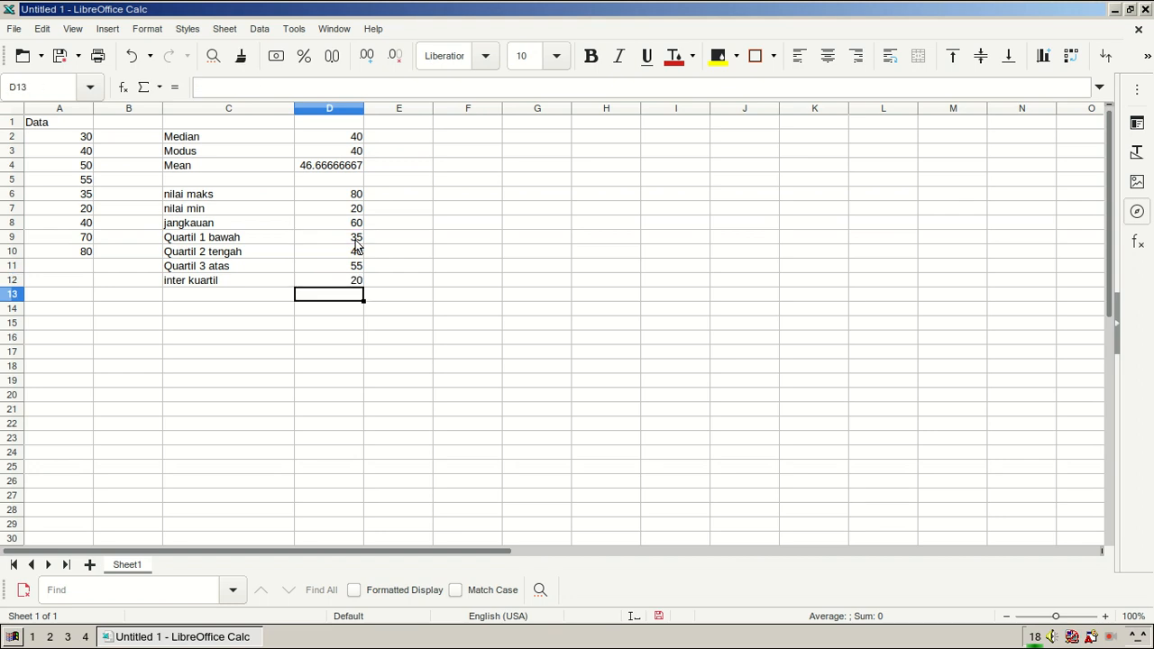
click(358, 282)
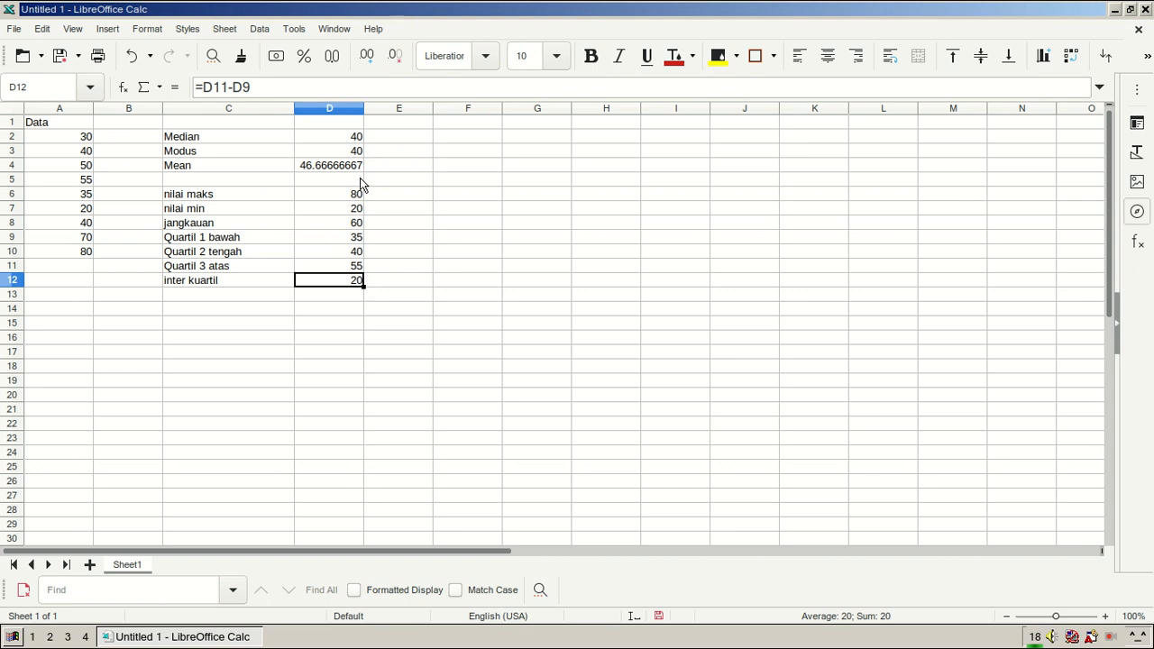
drag(348, 140, 342, 303)
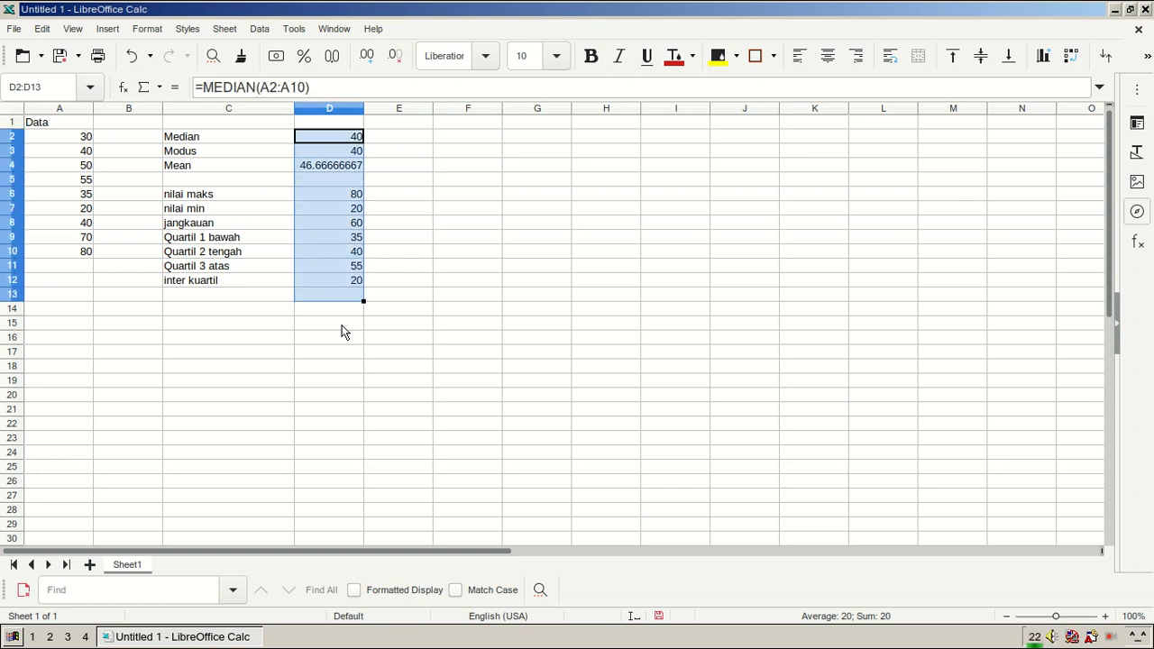
click(343, 330)
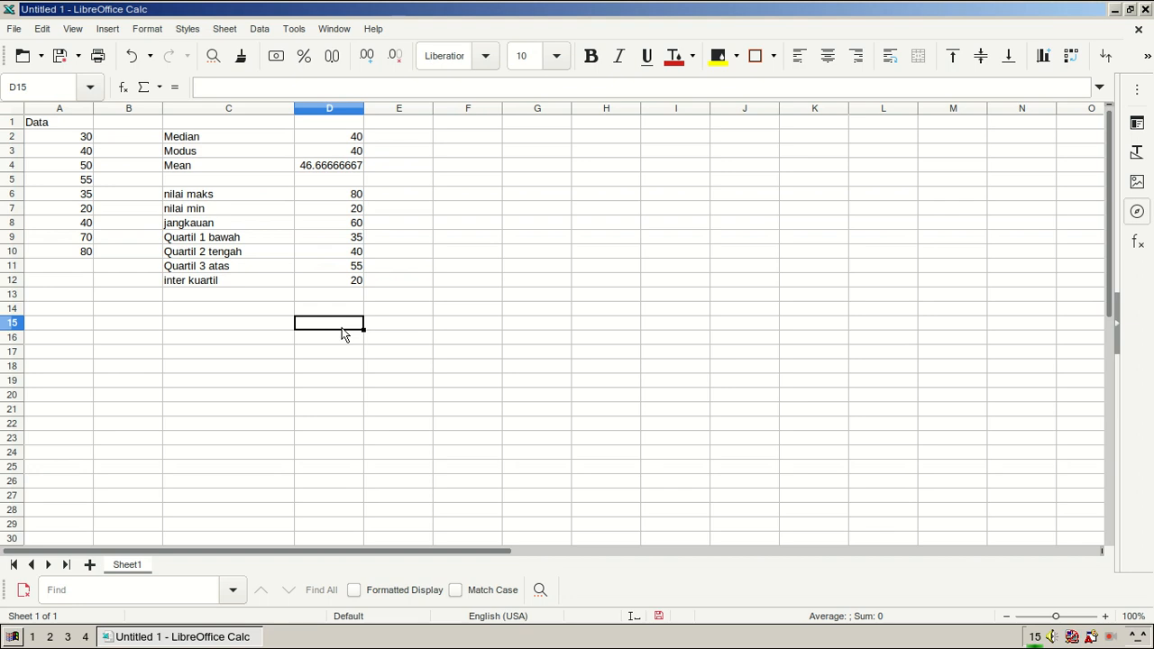
click(413, 238)
click(468, 213)
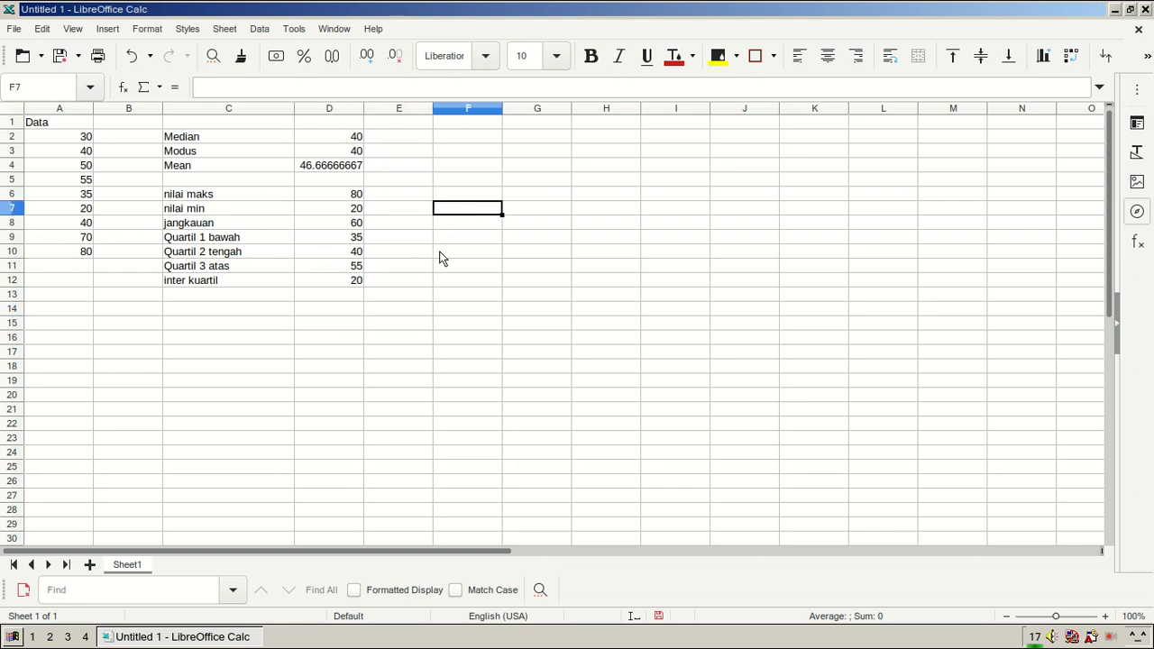
click(441, 258)
click(323, 238)
click(139, 208)
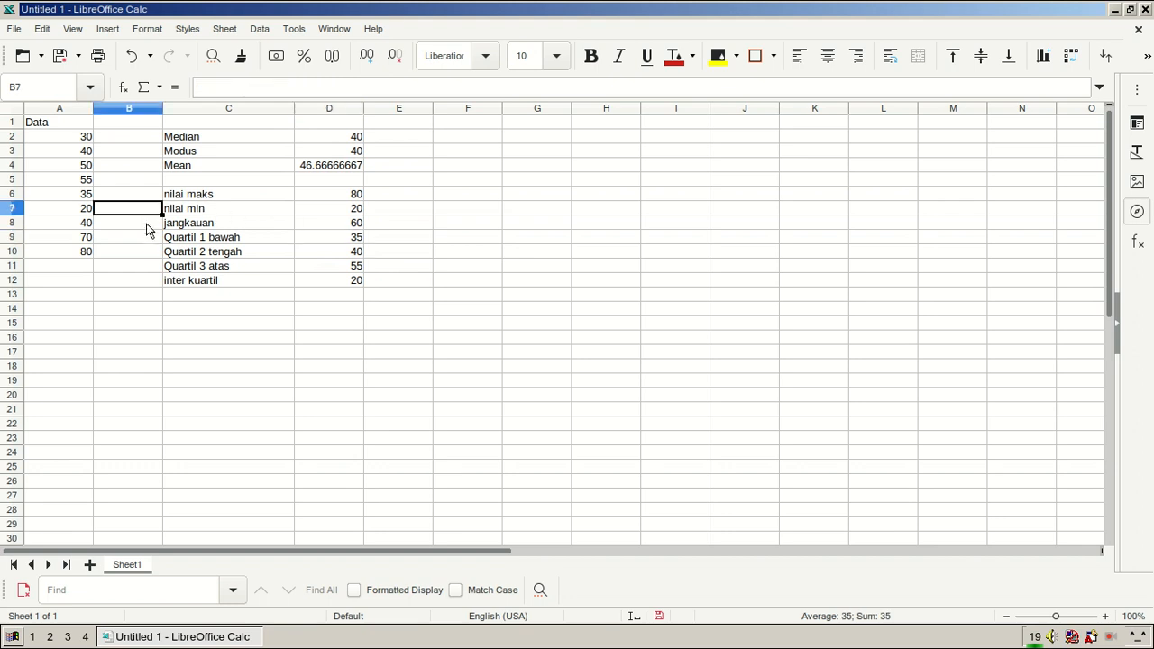
click(243, 298)
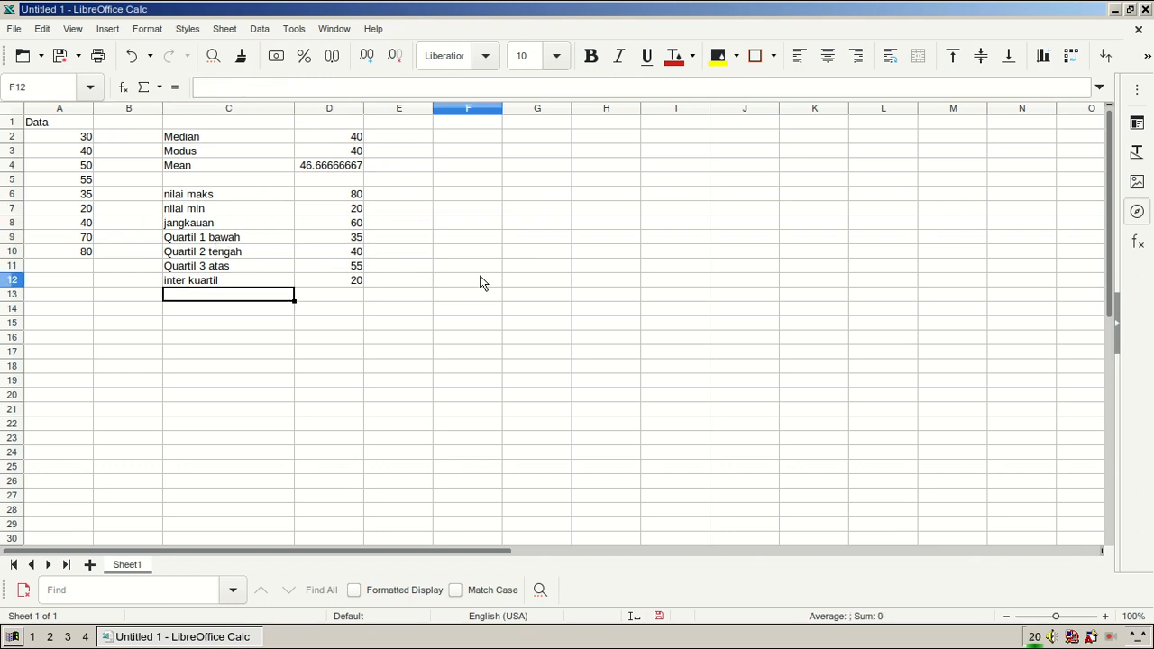
click(482, 281)
click(516, 226)
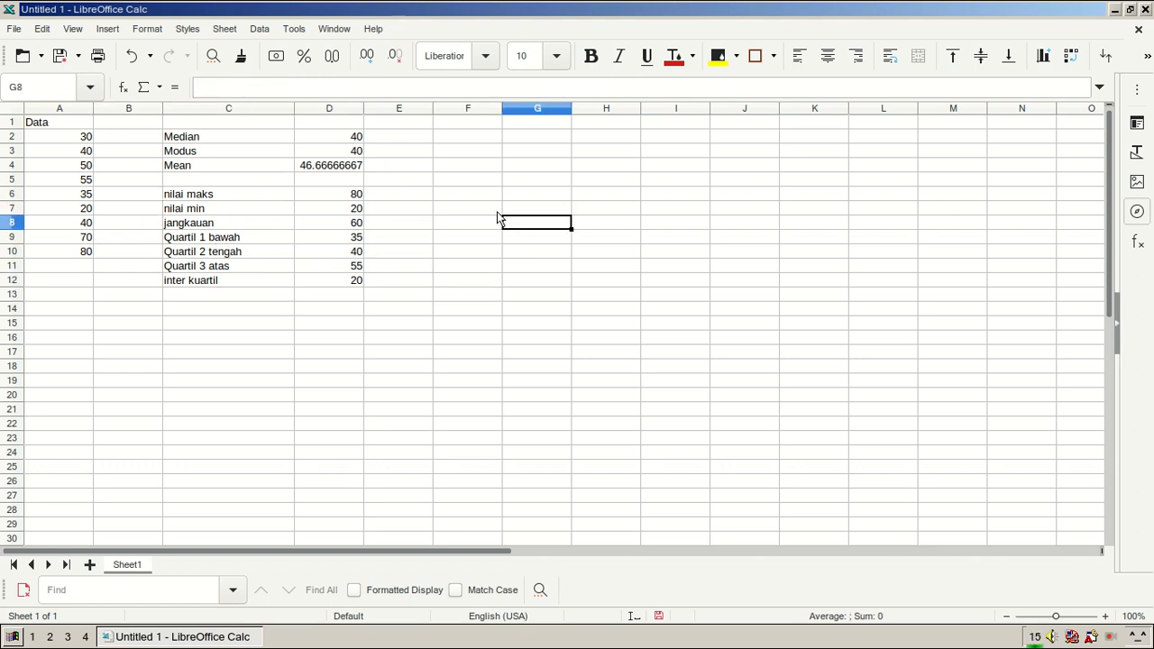
key(Right)
key(Left)
key(Left)
key(Right)
key(Up)
key(Up)
key(Left)
key(Down)
key(Right)
key(Right)
key(Up)
key(Left)
key(Down)
key(Right)
key(Left)
key(Up)
key(Right)
key(Left)
key(Left)
key(Left)
key(Left)
key(Left)
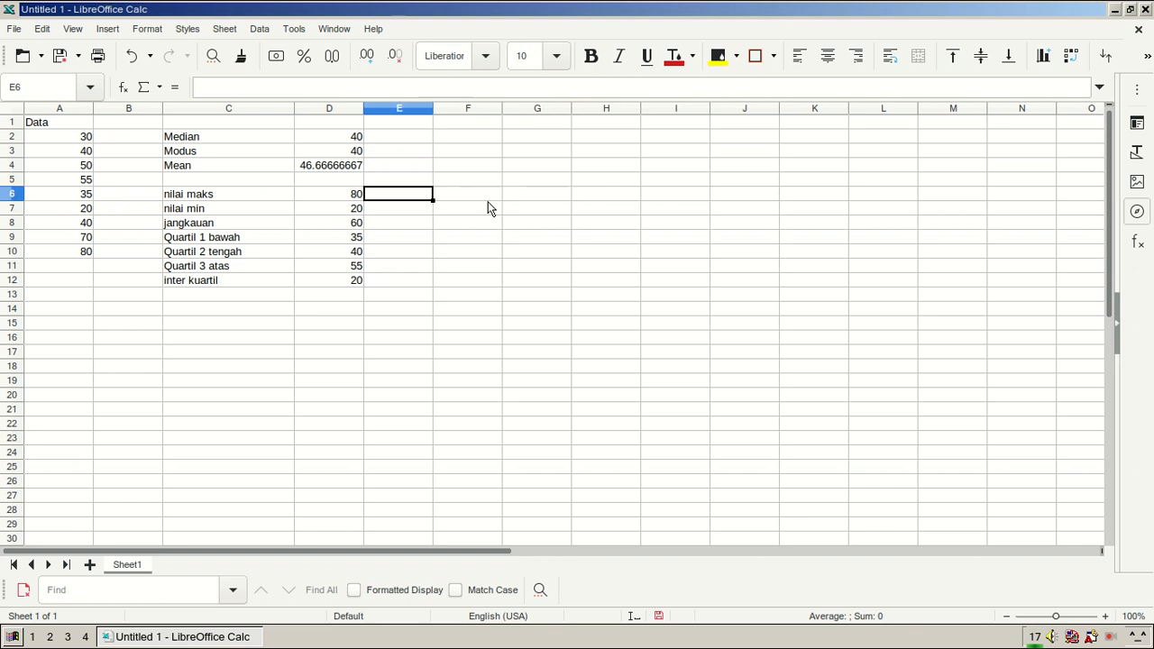
key(Down)
key(Down)
key(Down)
key(Down)
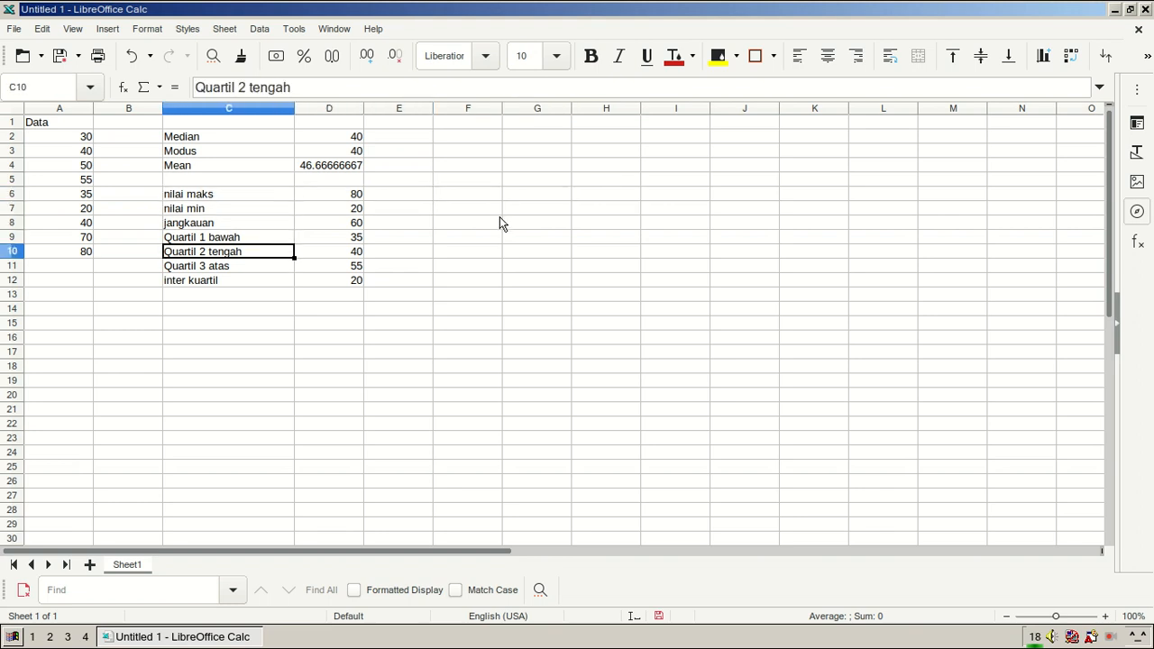
key(Right)
key(Right)
key(Right)
key(Right)
key(Left)
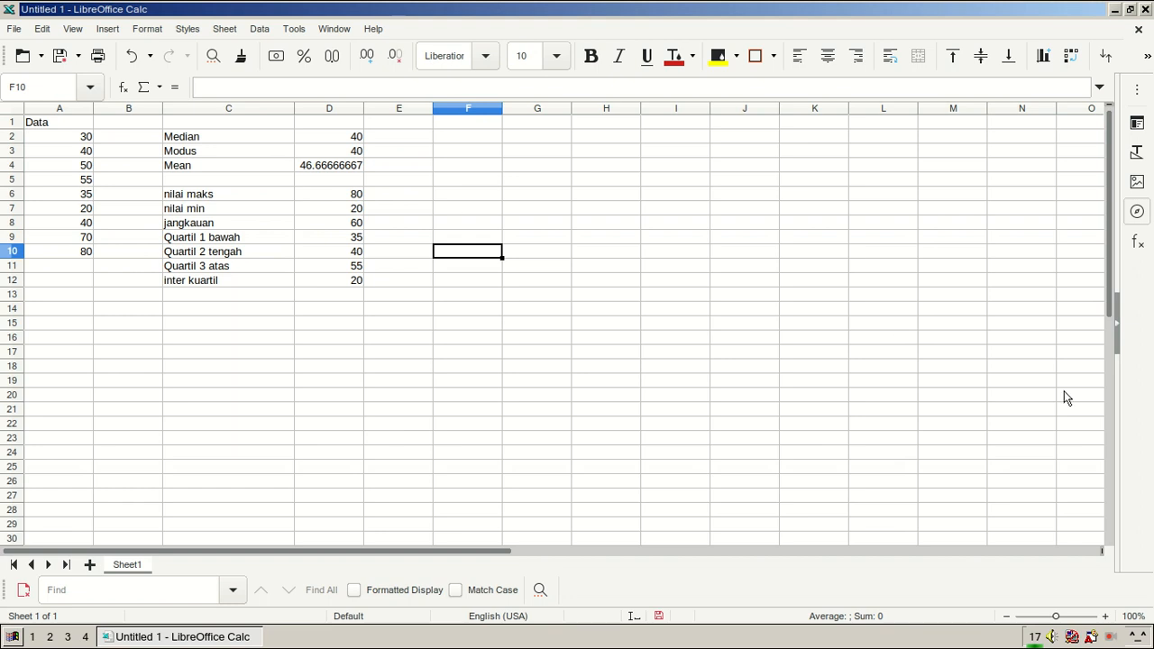
click(1115, 640)
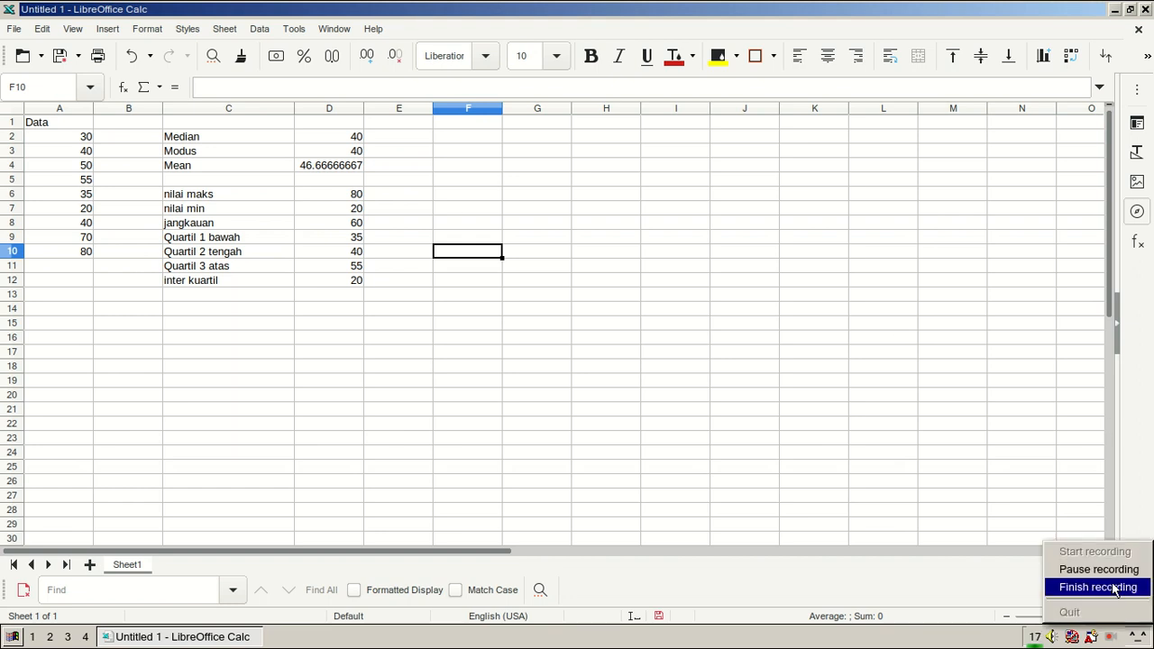